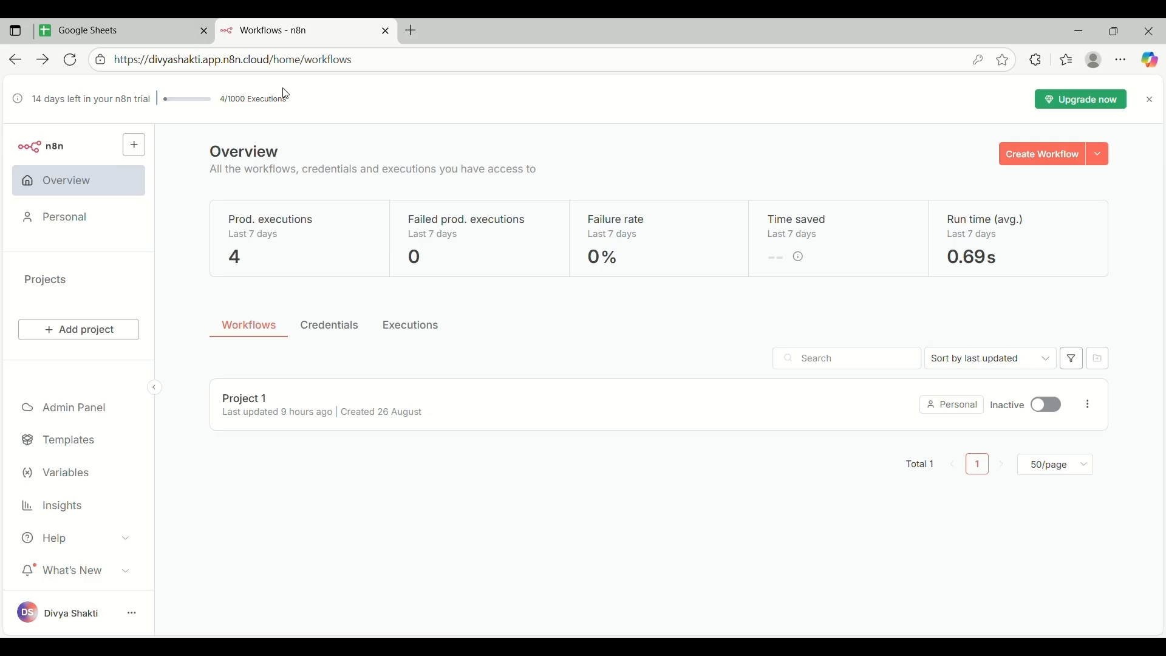
Switch from the n8n Workflows page to the Google Sheets home page tab
click(96, 35)
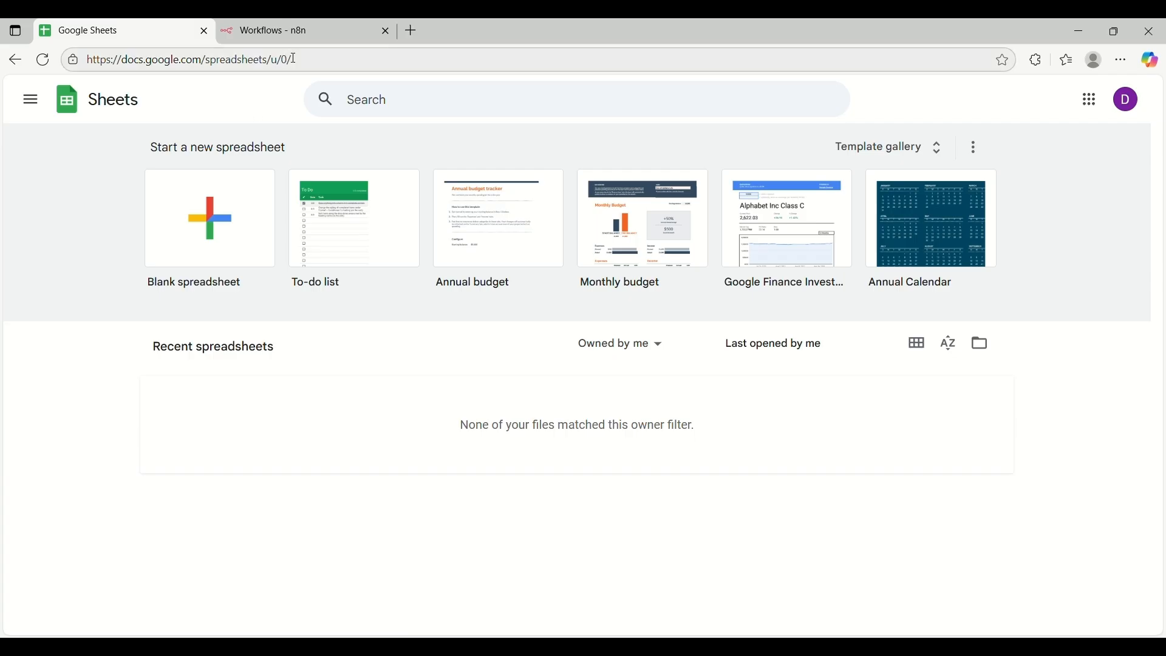
Return to the n8n workflows overview and create a new blank workflow
click(319, 26)
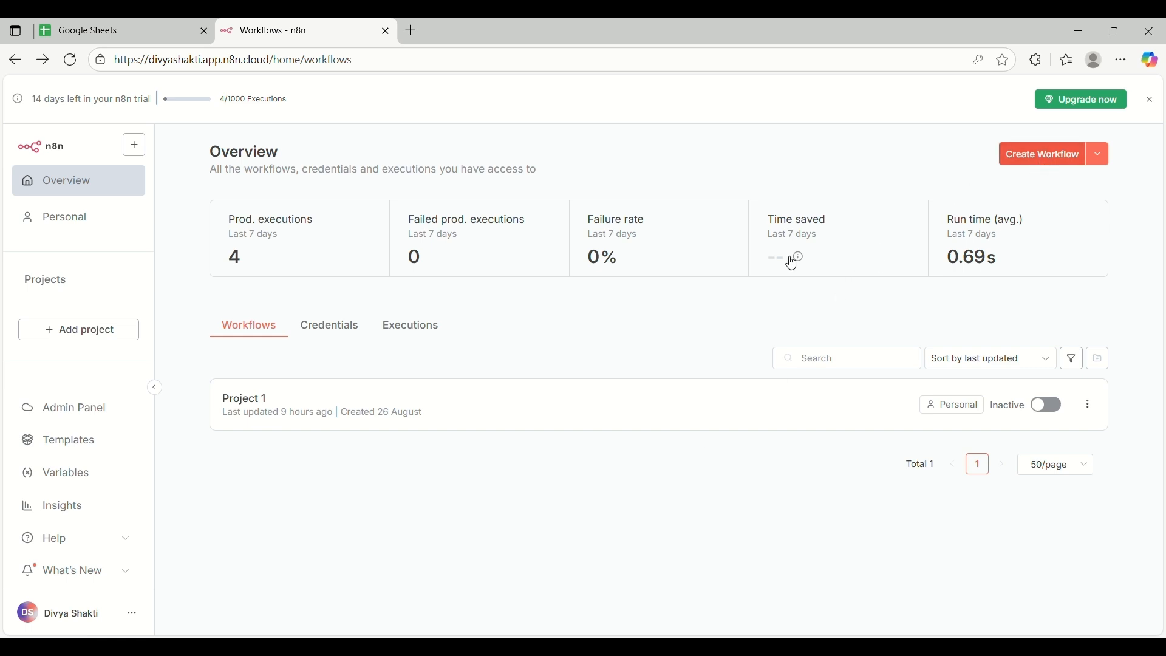
click(1045, 155)
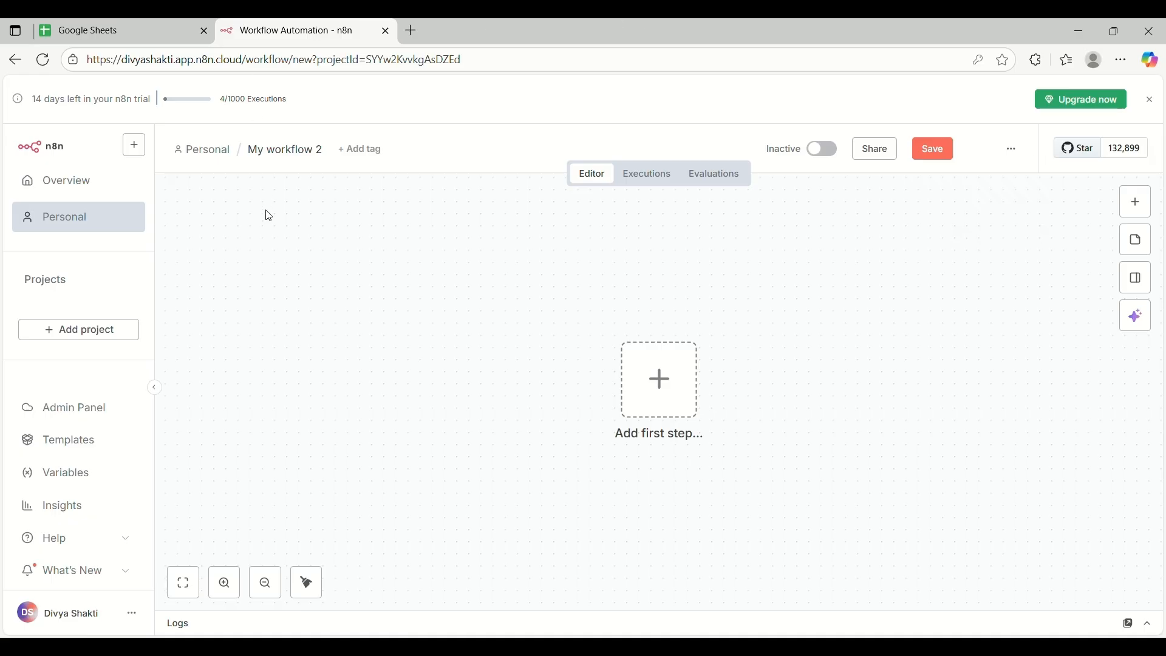
Rename 'My workflow 2' to 'Data Storing Agent' and save it
click(311, 161)
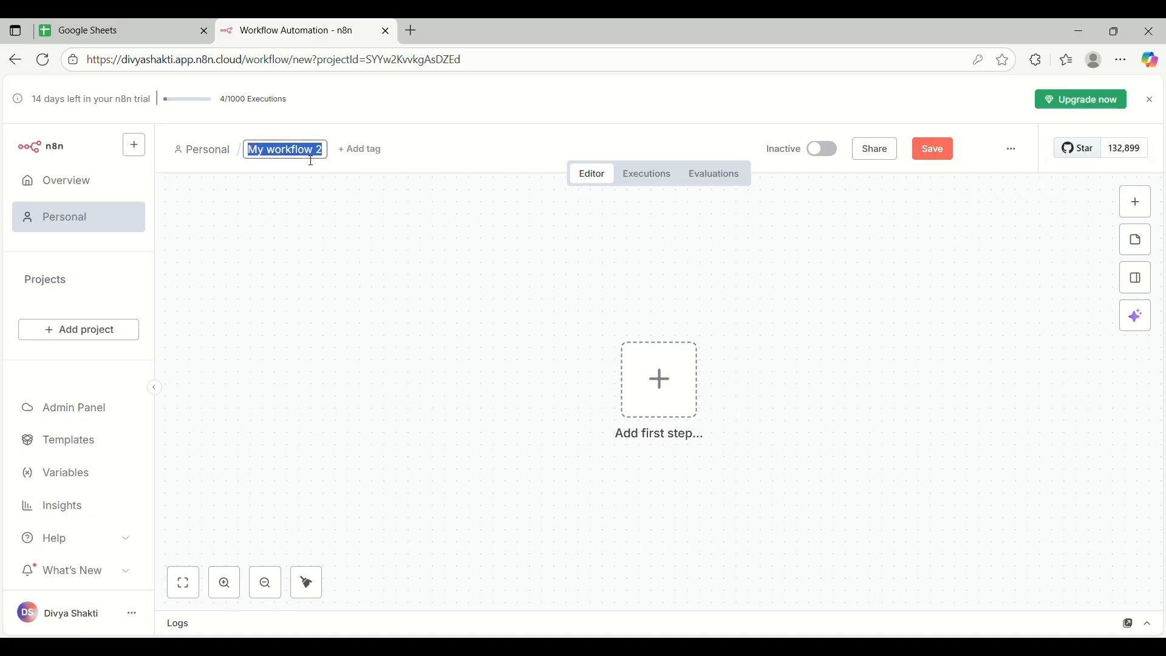
key(BackSpace)
text(D)
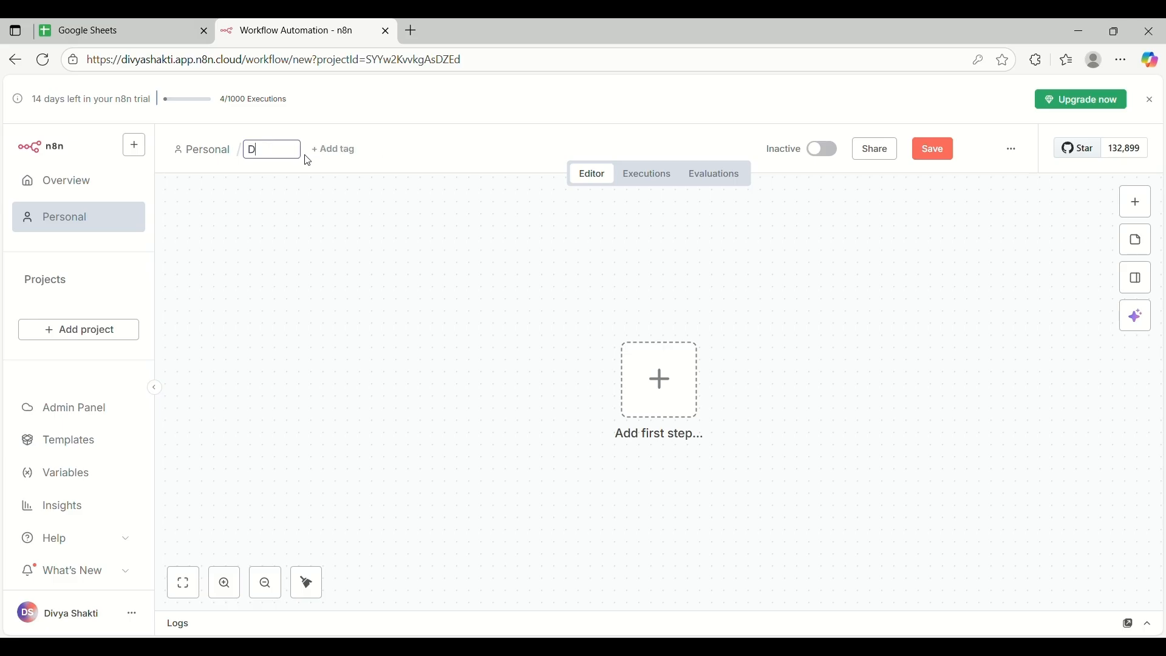
text(ata Storing Agent)
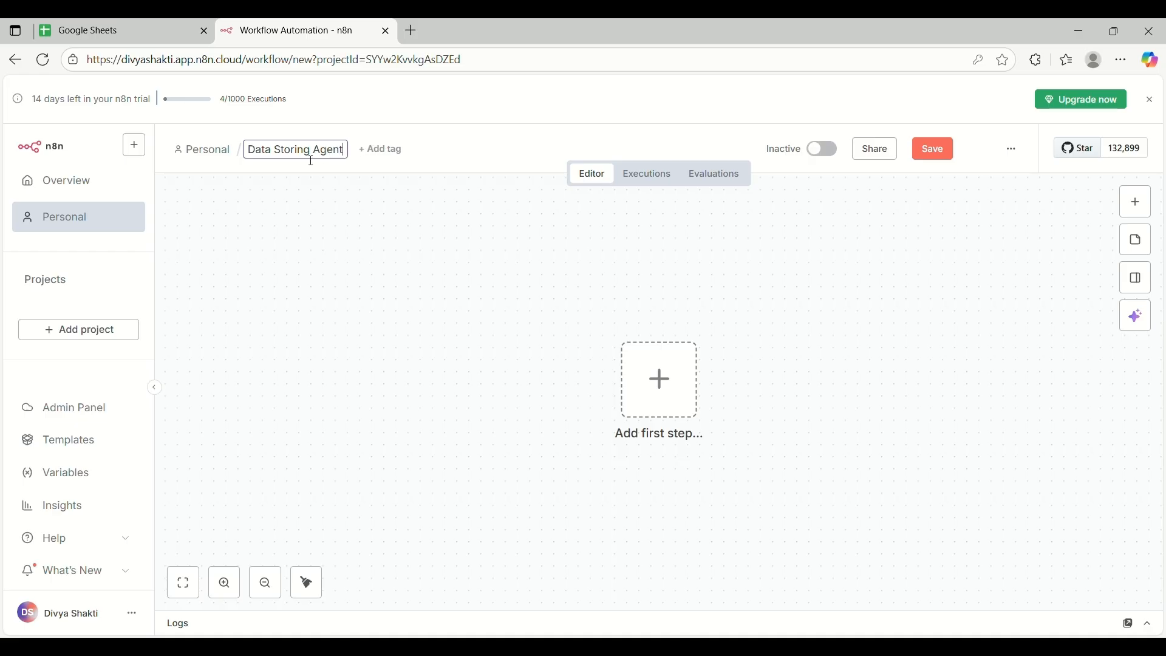
key(Return)
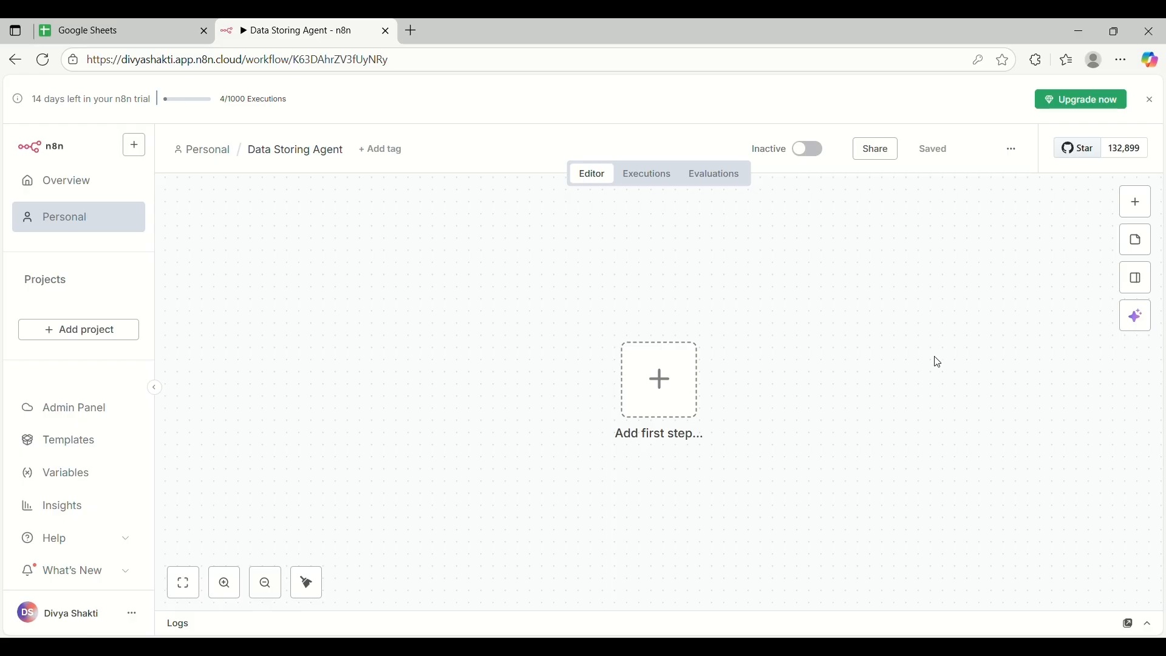
click(670, 392)
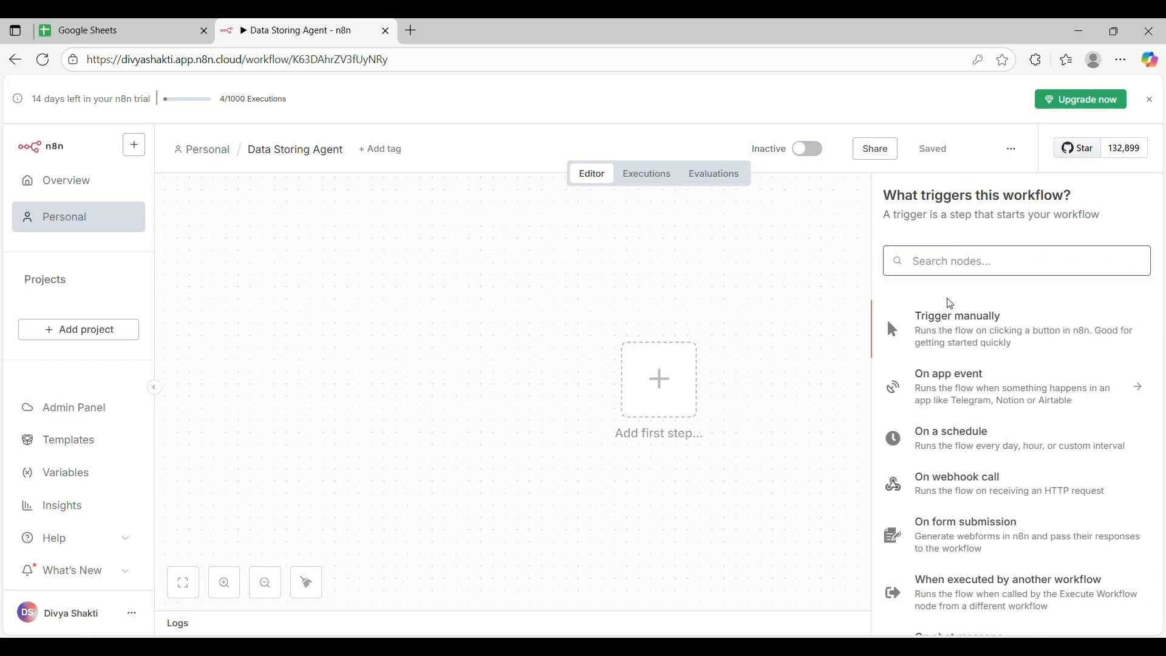
Pick 'On form submission' from the trigger list as the workflow's first step
scroll(1022, 375, down, 5)
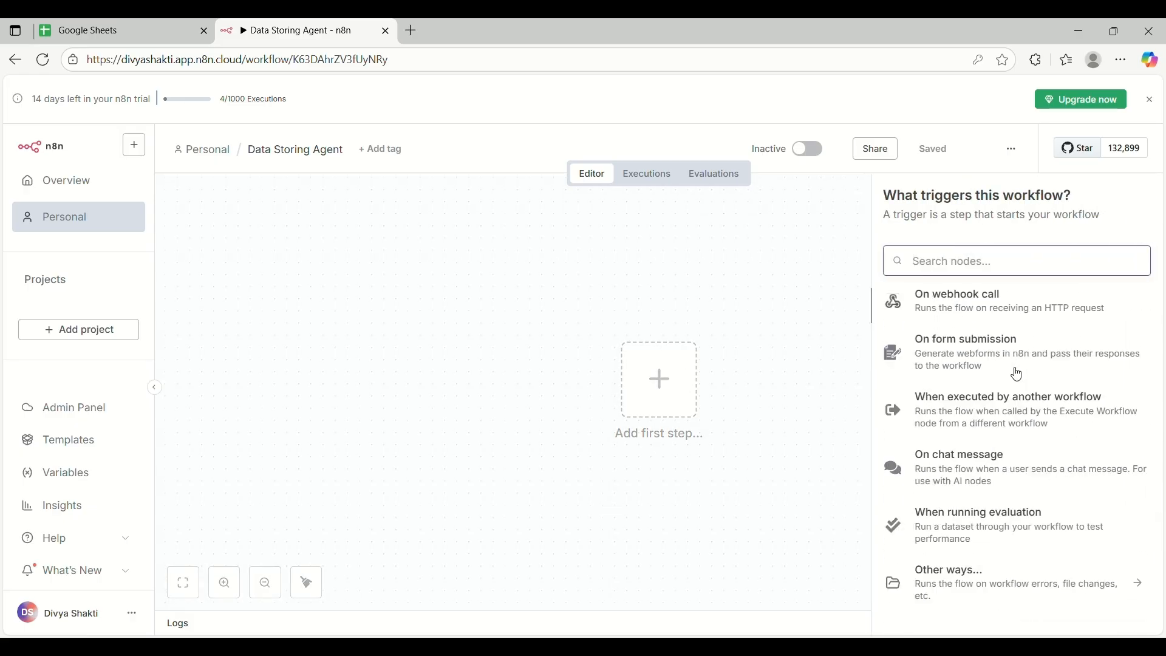
scroll(1022, 374, up, 5)
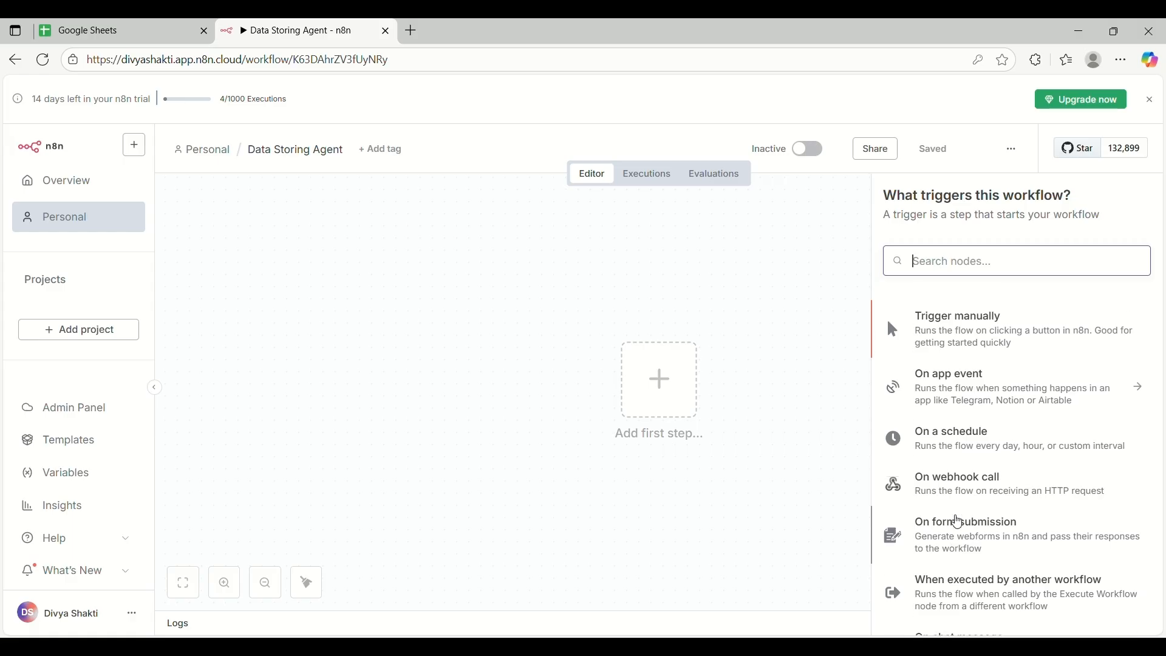
scroll(959, 522, down, 3)
scroll(958, 522, up, 2)
scroll(958, 523, up, 2)
scroll(1004, 458, down, 3)
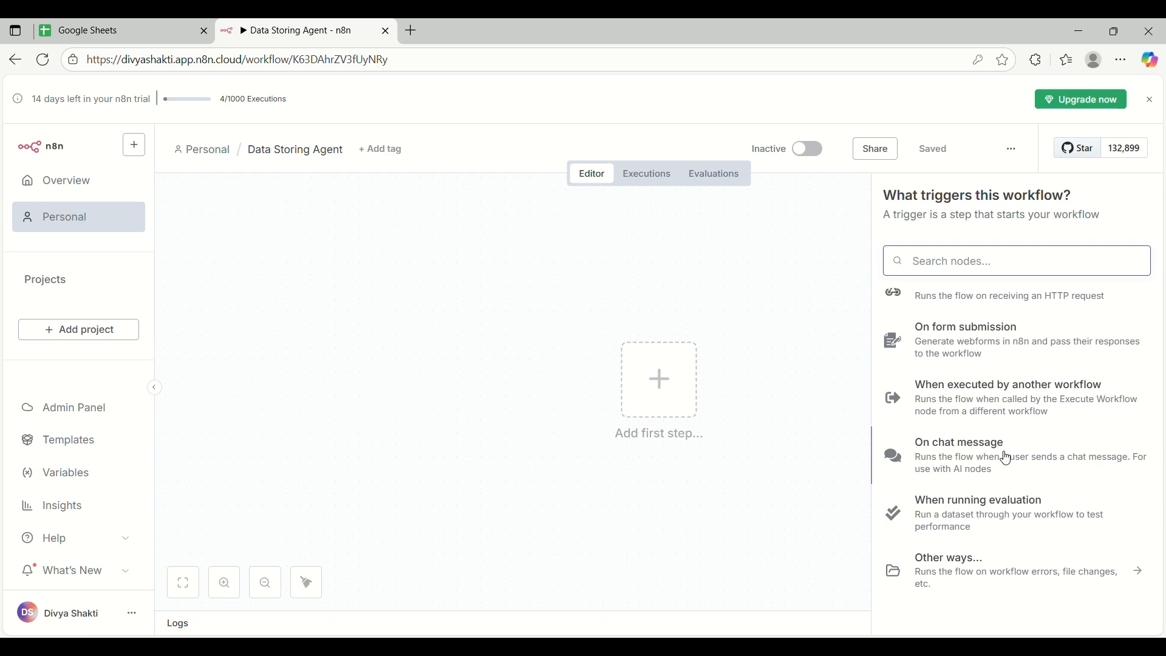
click(980, 341)
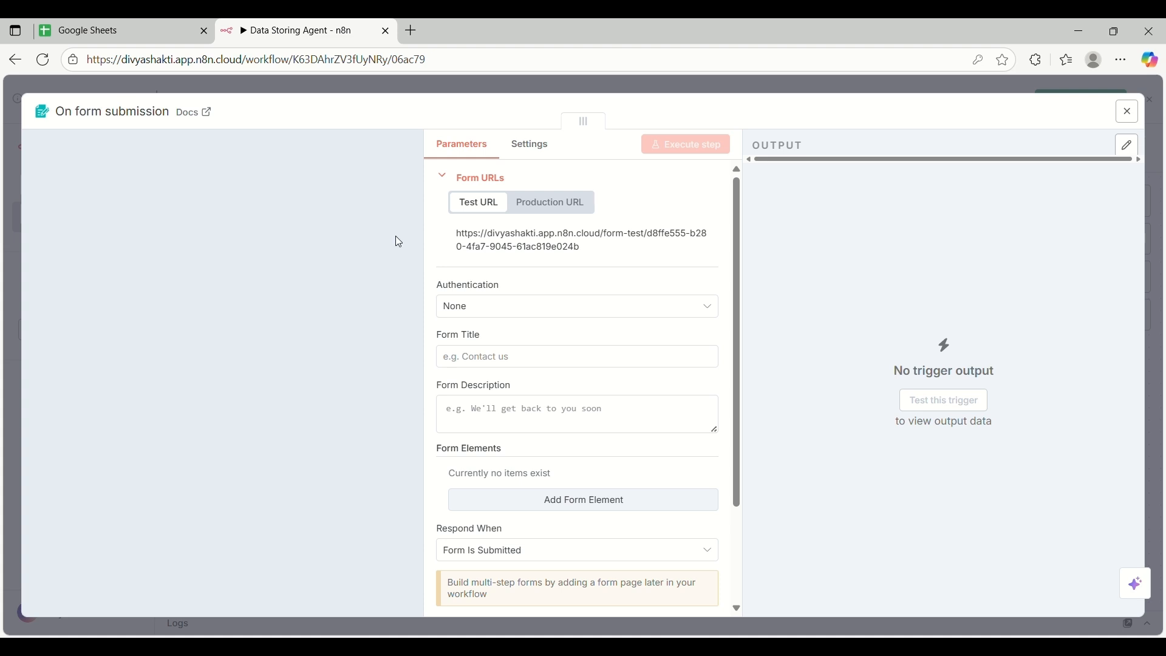
Set form authentication to None, title 'Contact', description 'Contact Form', and add a form element
click(542, 308)
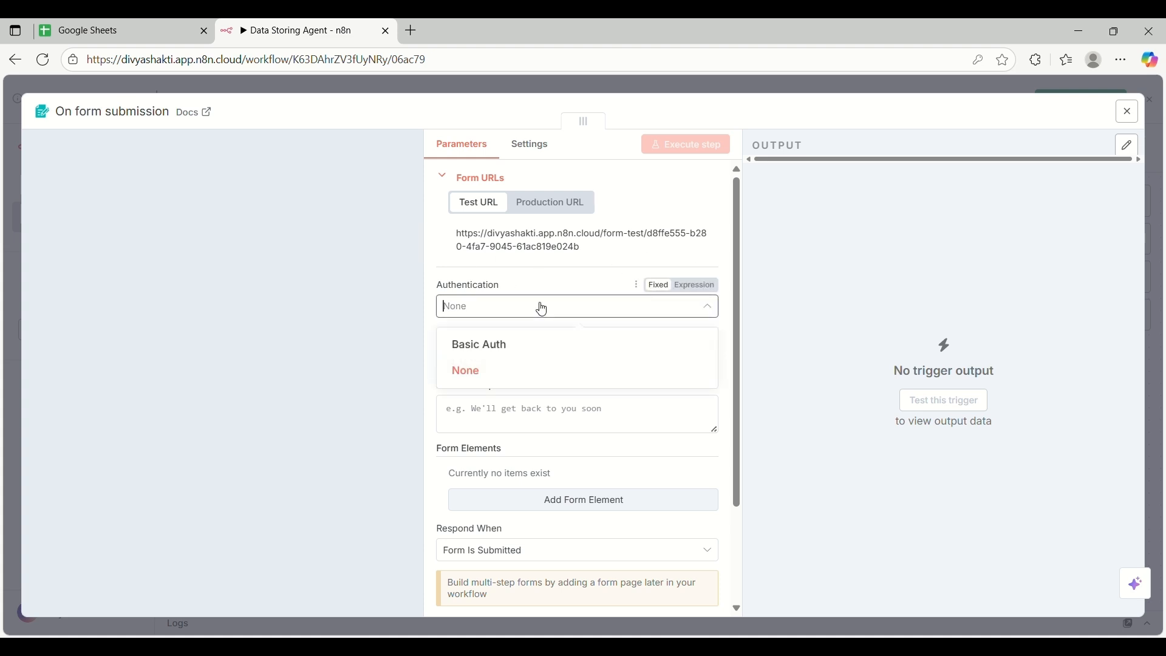
click(467, 373)
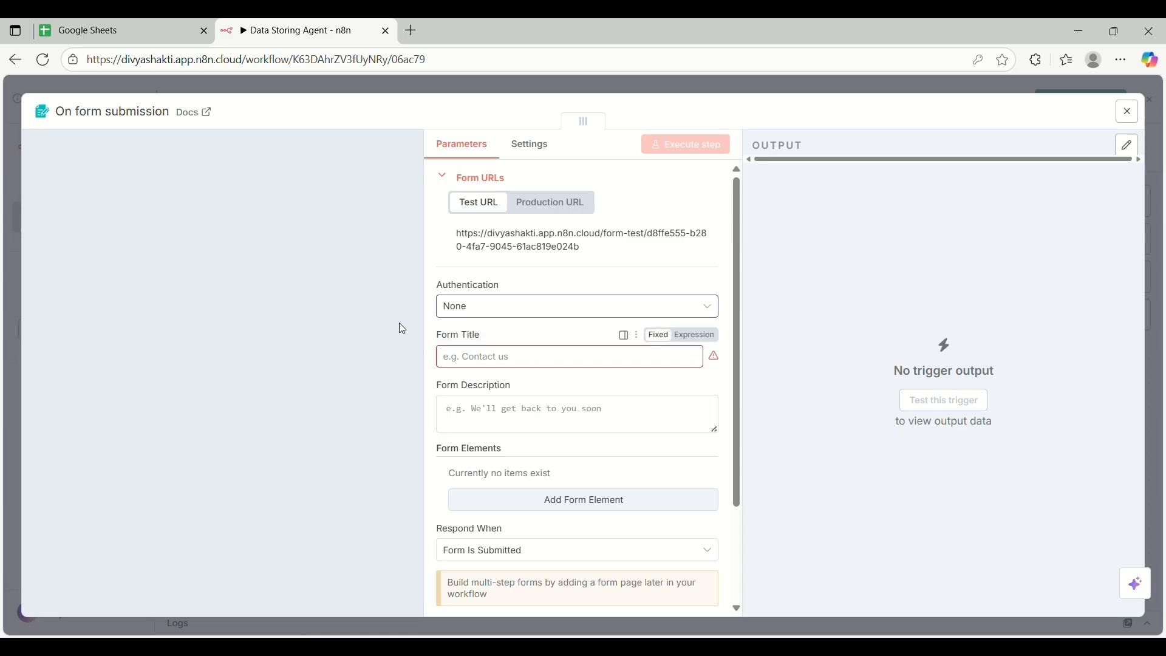
scroll(621, 403, down, 1)
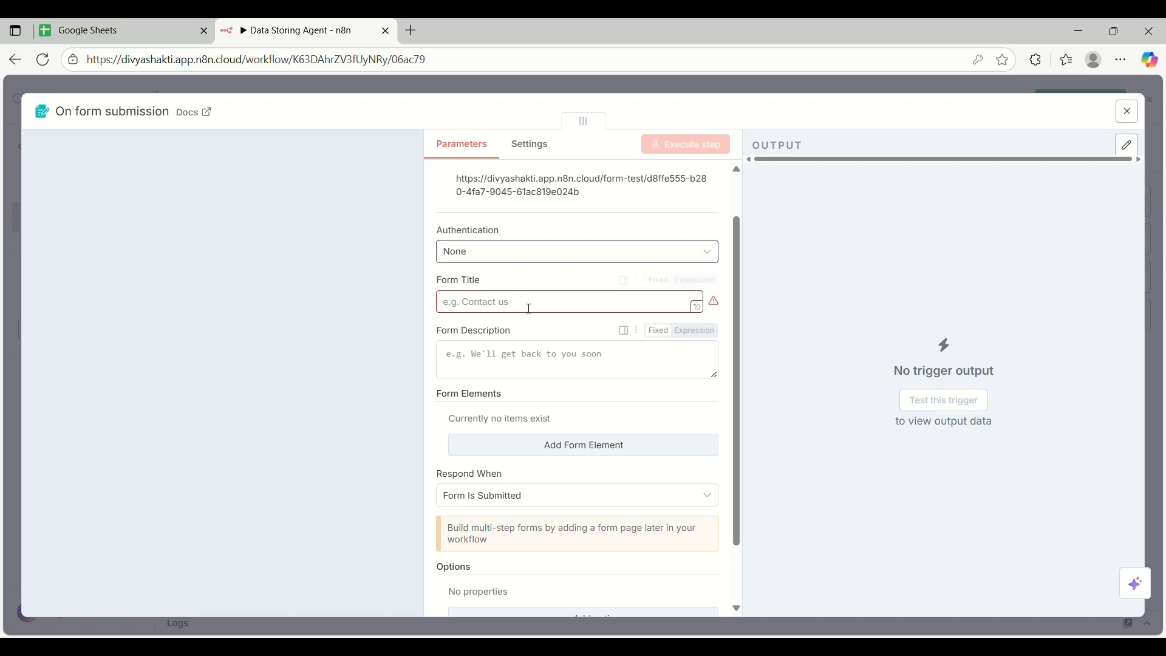
click(496, 302)
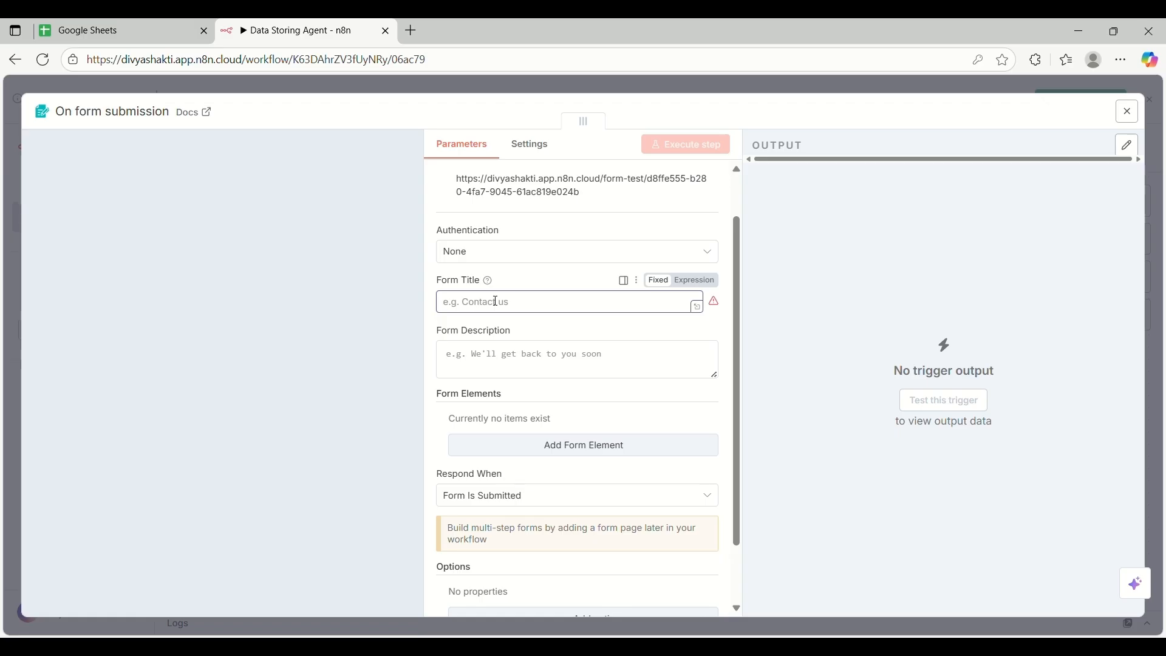
text(Contact)
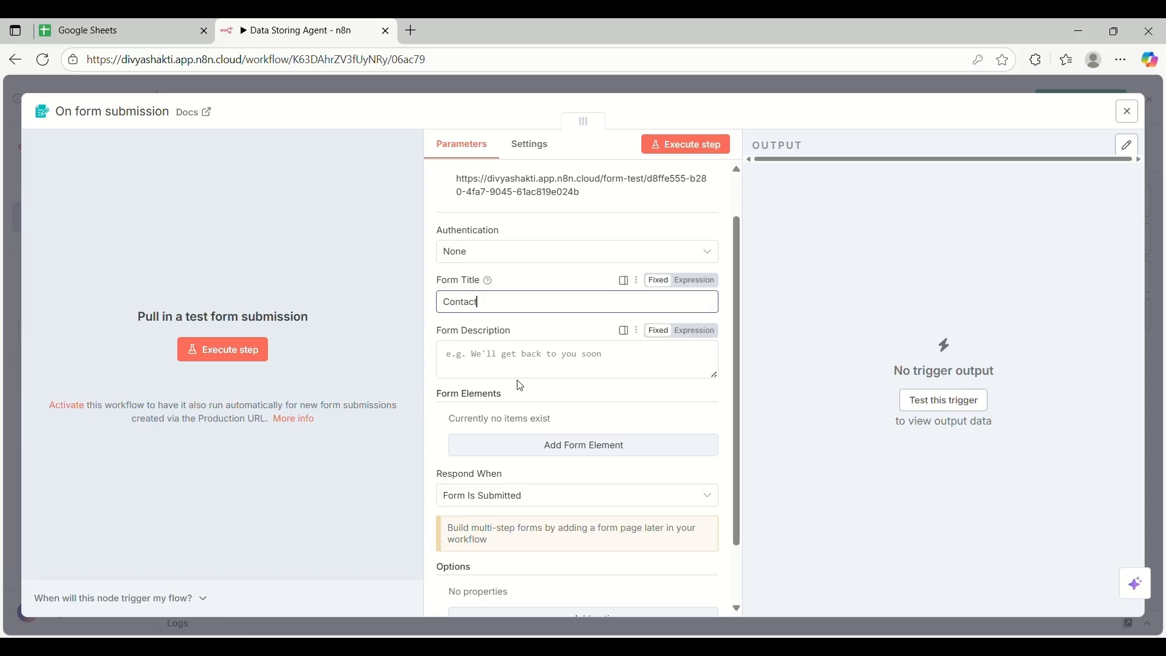
click(569, 372)
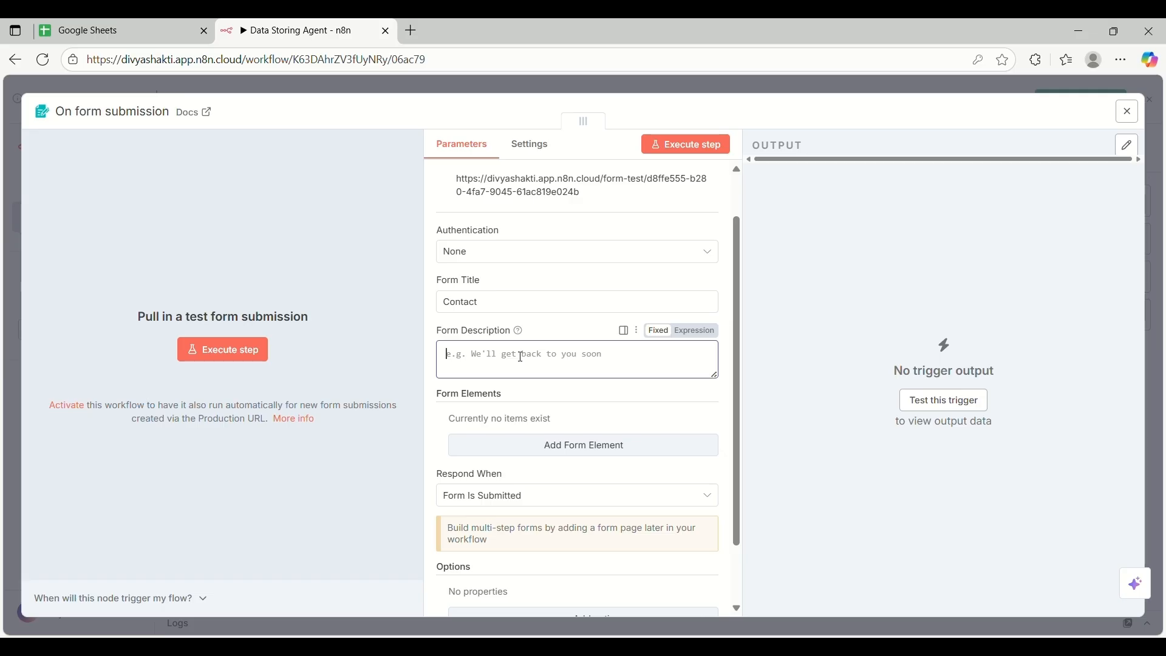
text(C)
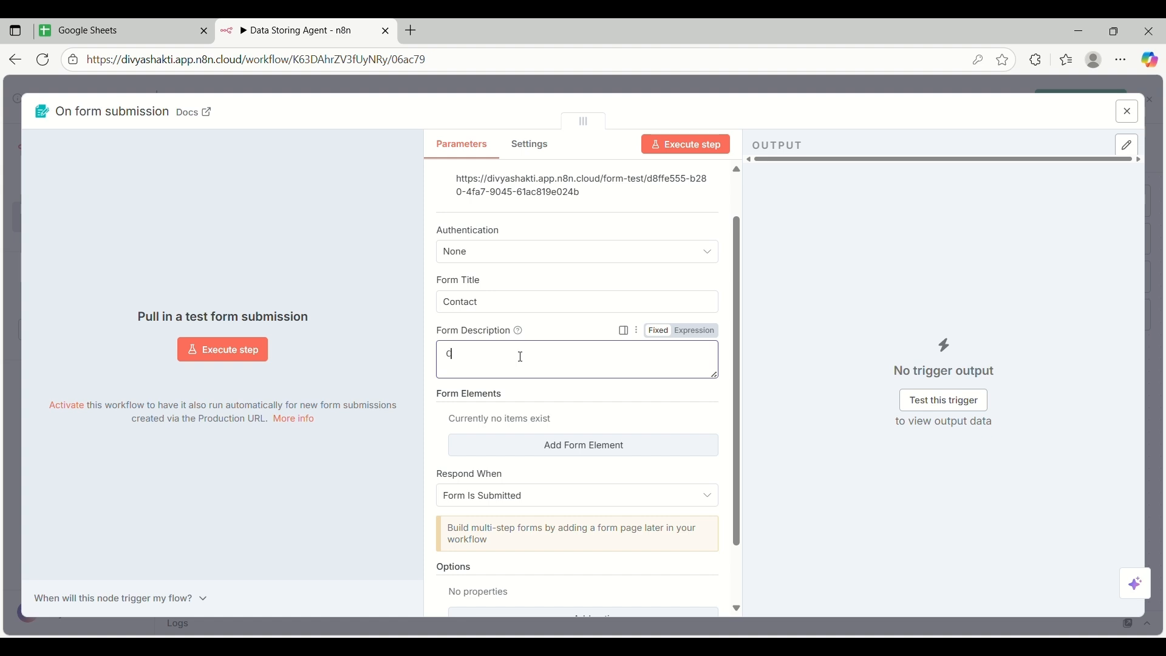
text(ontact Form)
scroll(613, 365, down, 3)
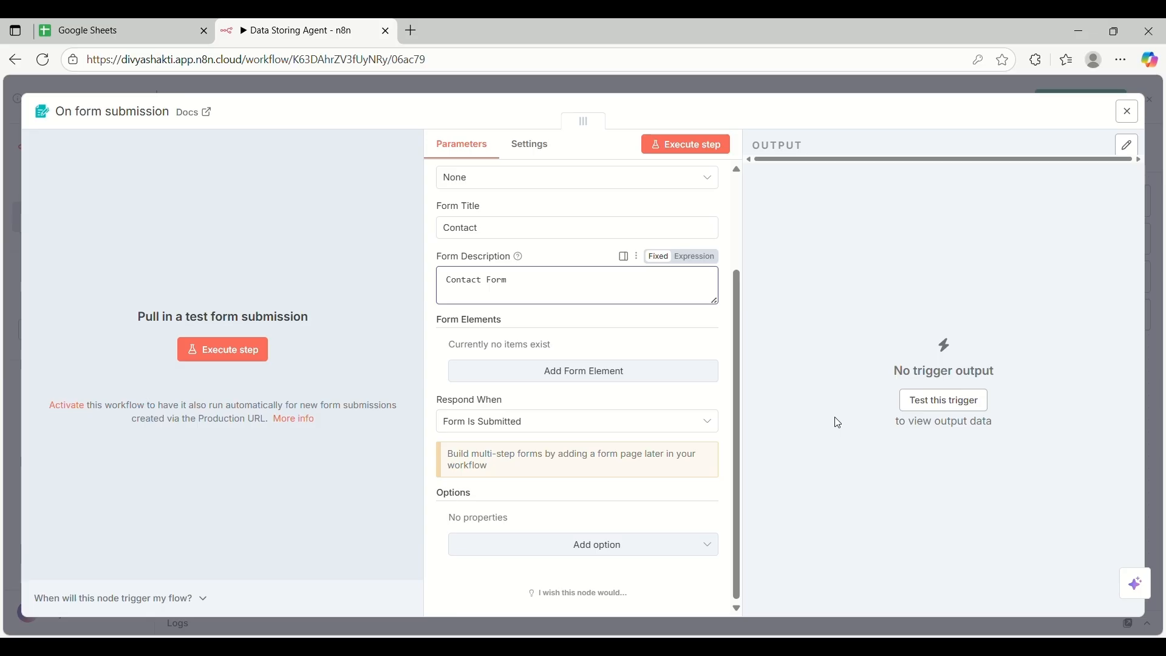
click(586, 381)
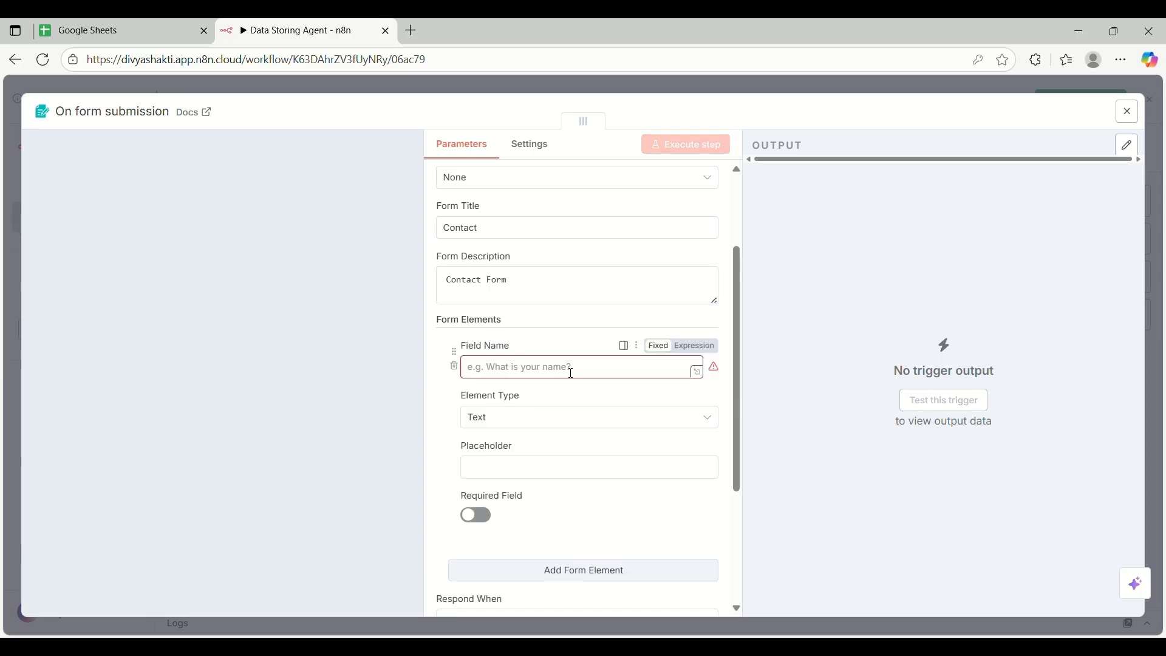
Name the first form field 'Name' and keep its type as Text
click(571, 369)
text(Name)
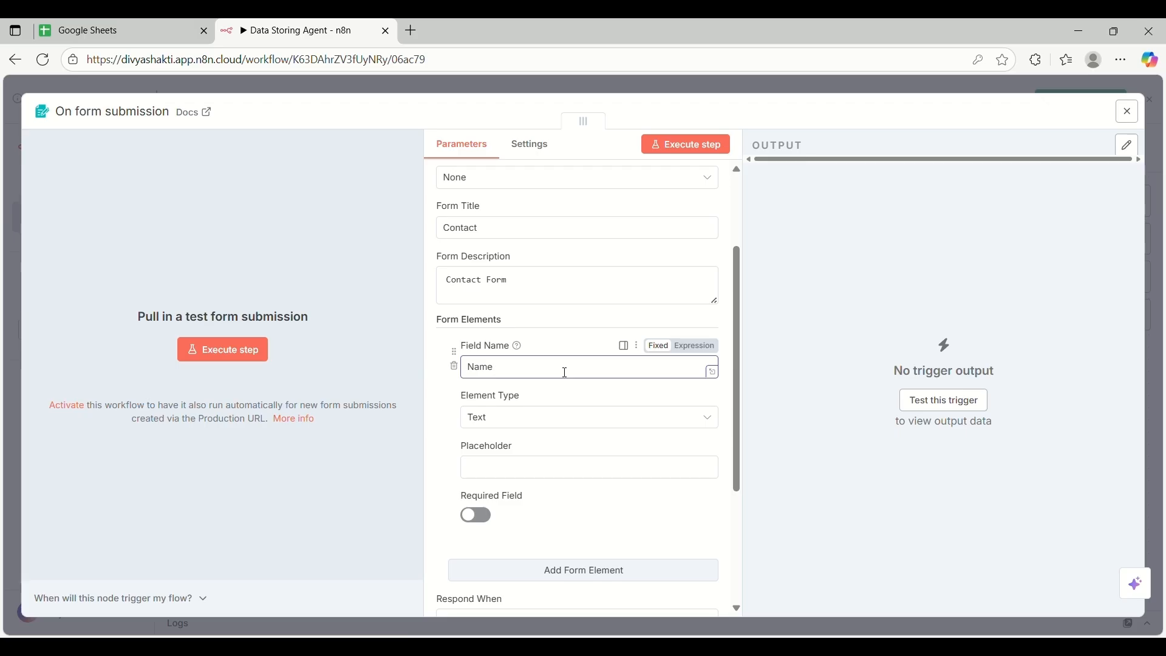
click(610, 419)
scroll(643, 336, down, 2)
scroll(544, 247, up, 2)
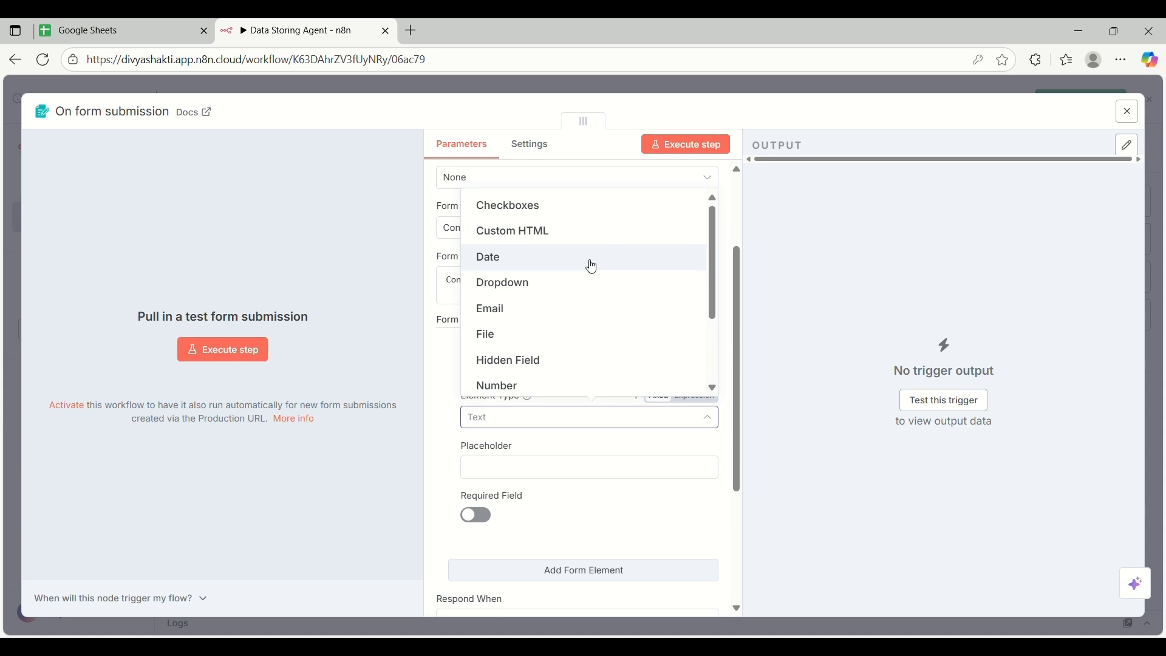
scroll(615, 312, down, 2)
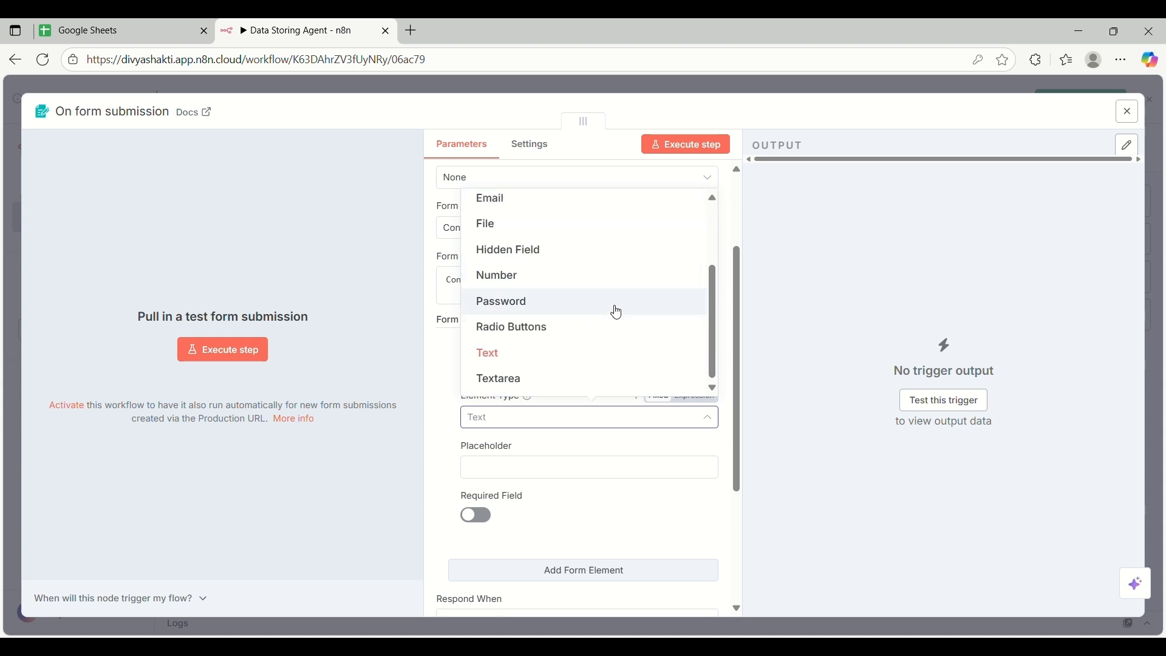
click(509, 362)
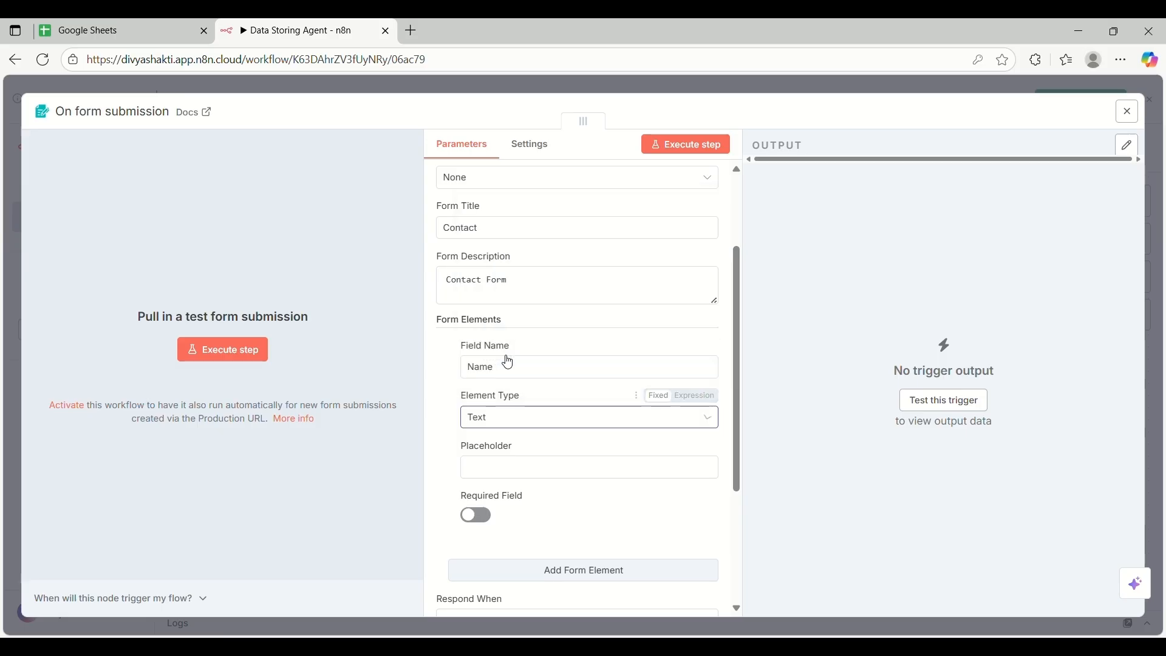
scroll(569, 395, down, 3)
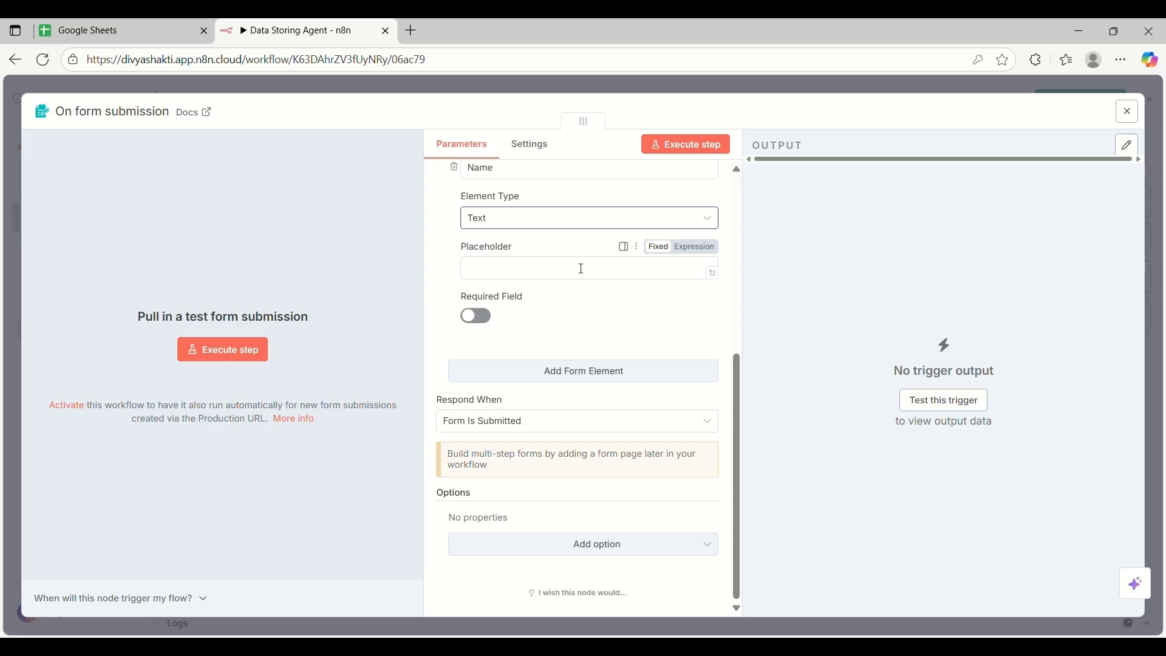
Give the Name field the placeholder 'Enter Your Name'
click(557, 270)
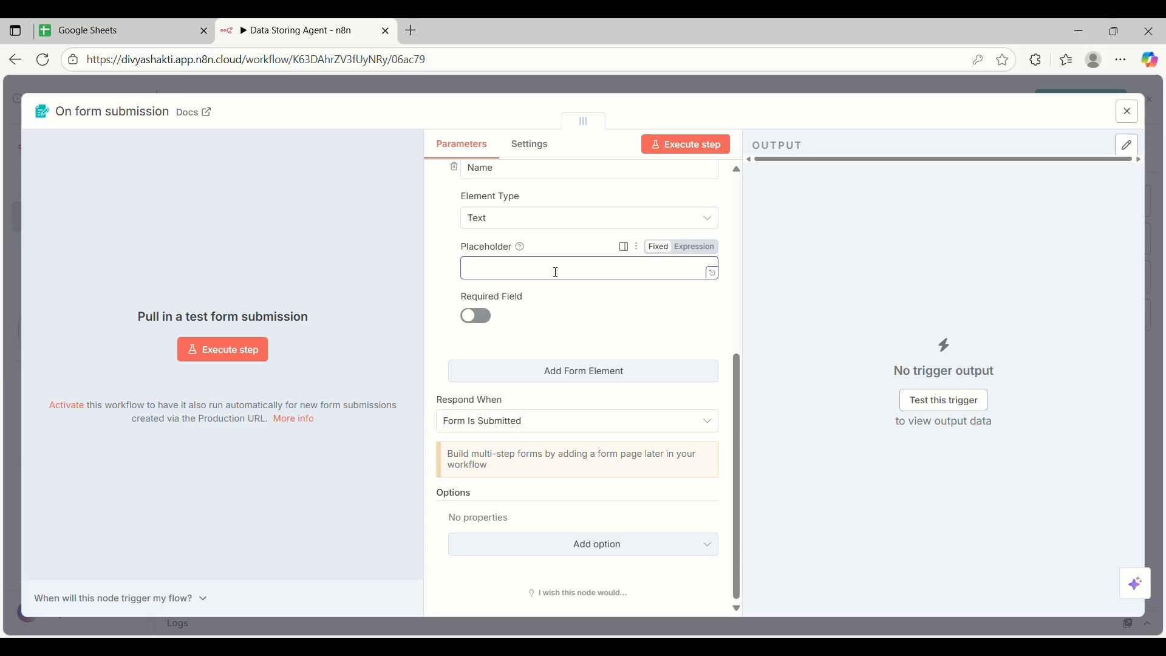
text(Enter You Name)
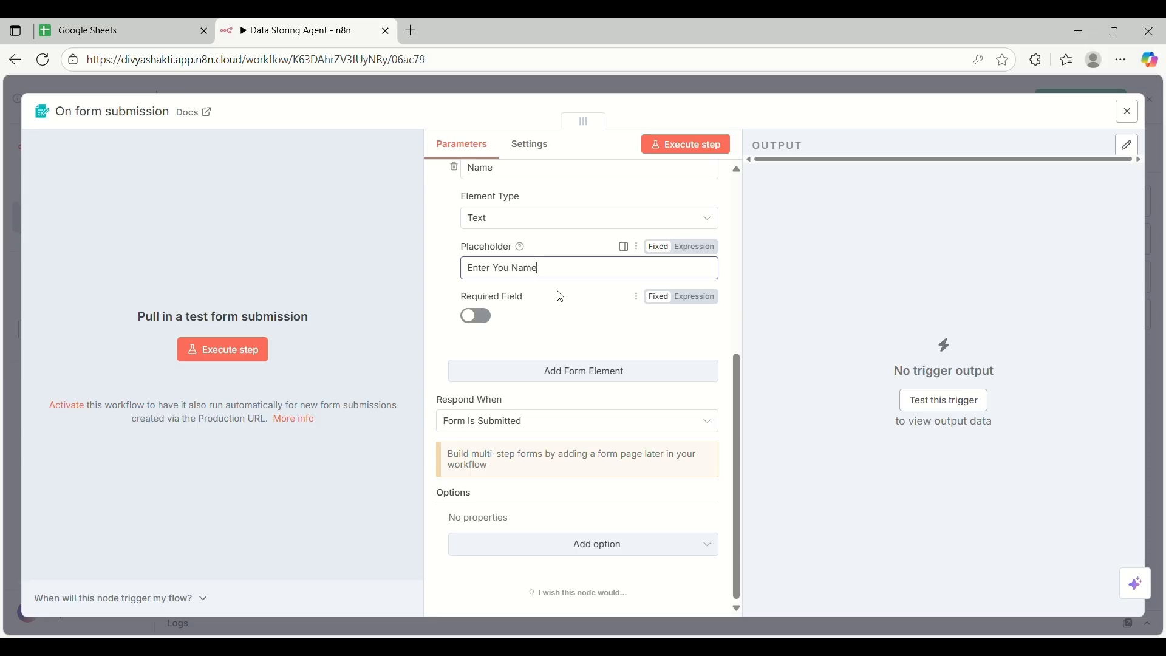
click(518, 273)
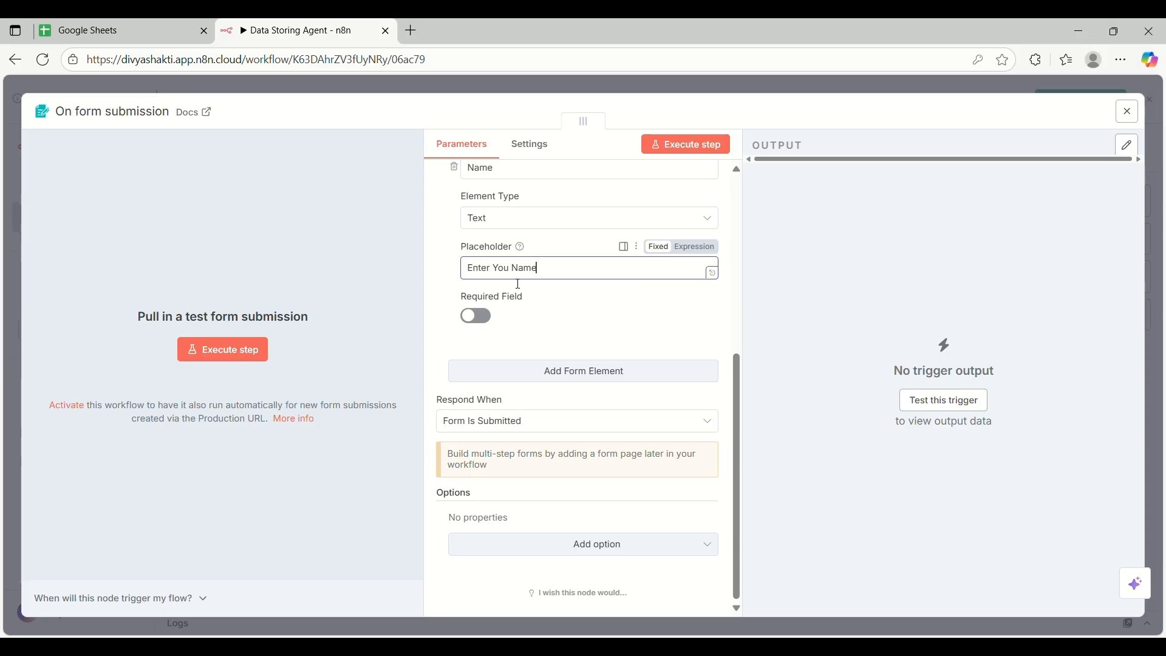
text(r)
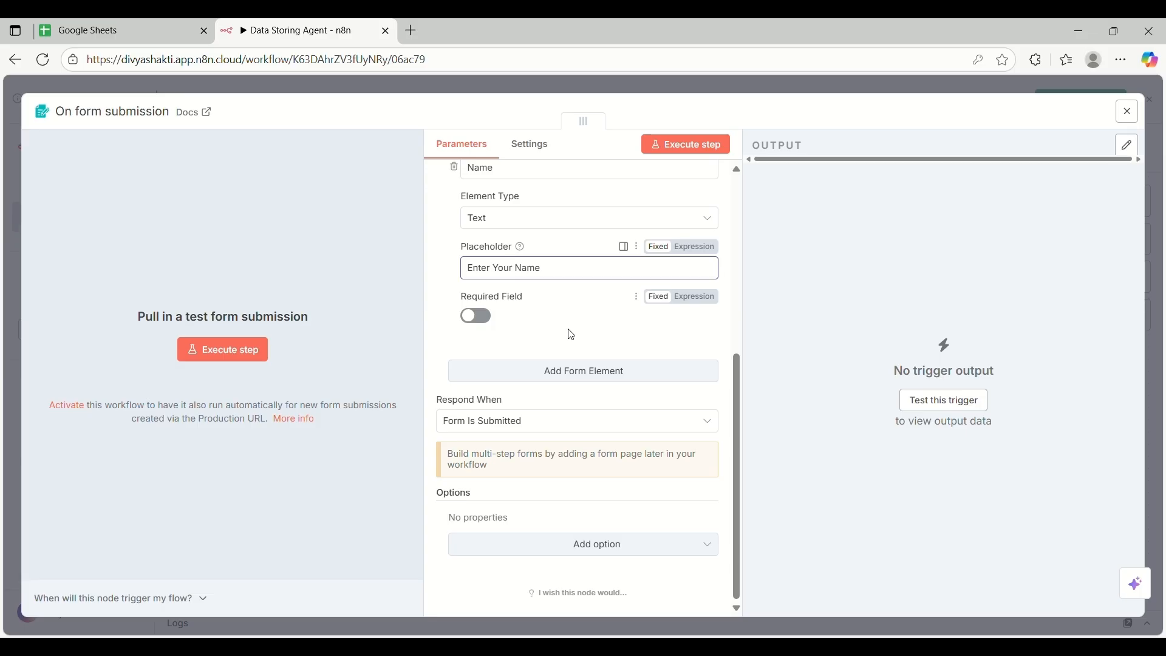
scroll(572, 334, up, 1)
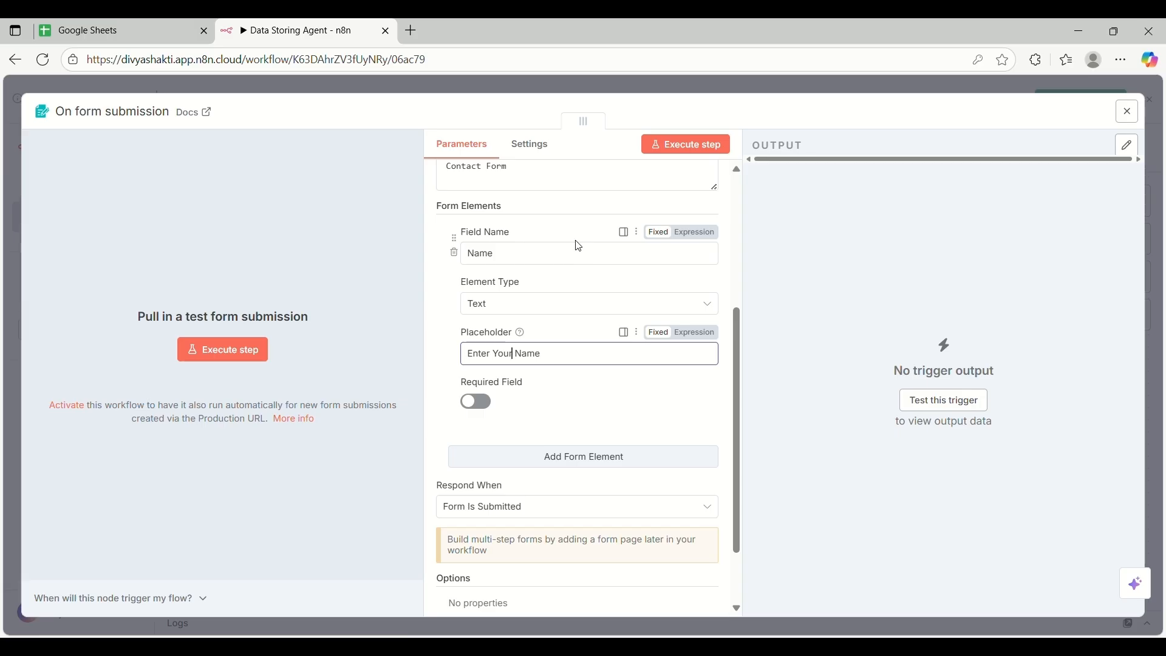
Make the Name field required and start listening for a test submission
click(477, 402)
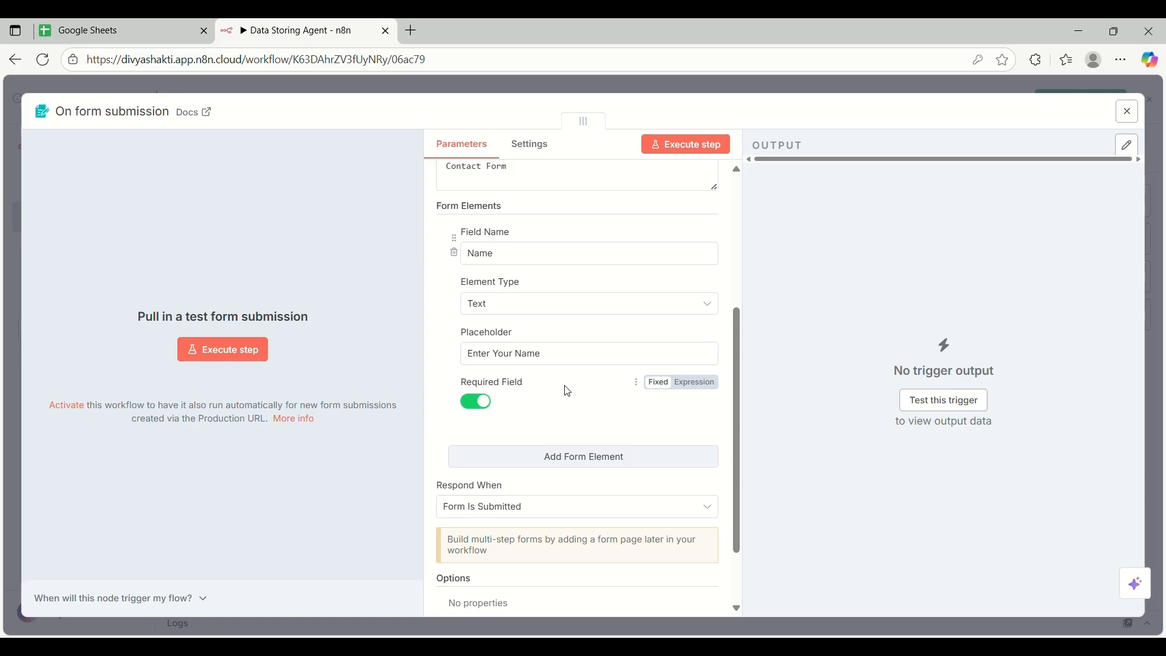
scroll(568, 392, down, 1)
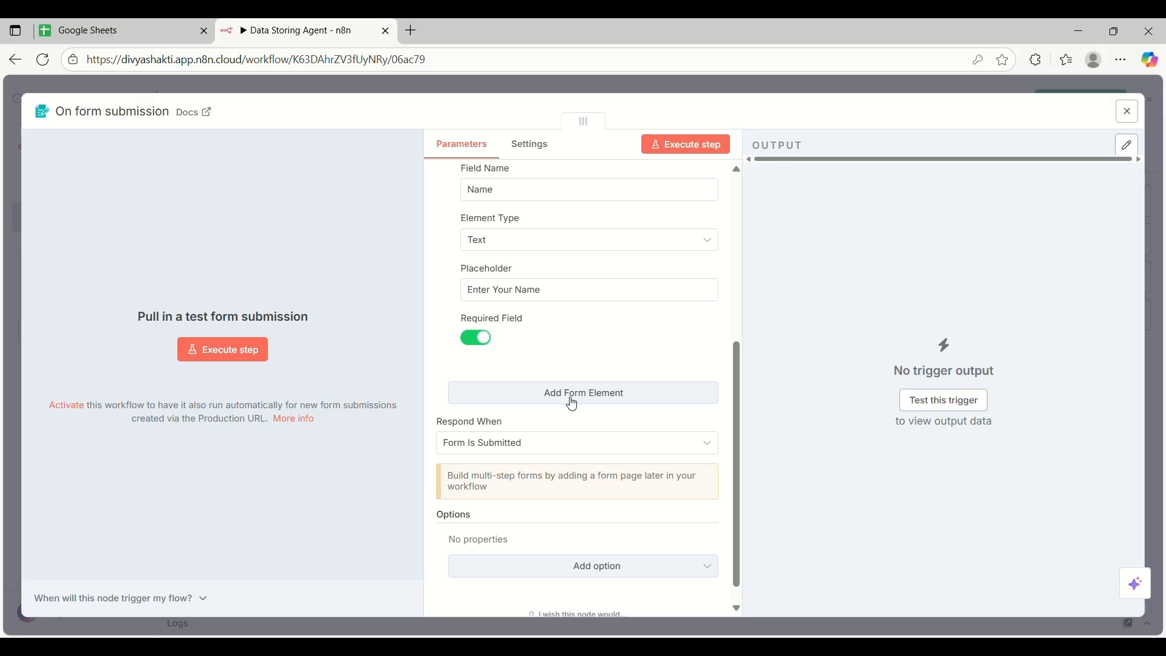
scroll(594, 367, up, 3)
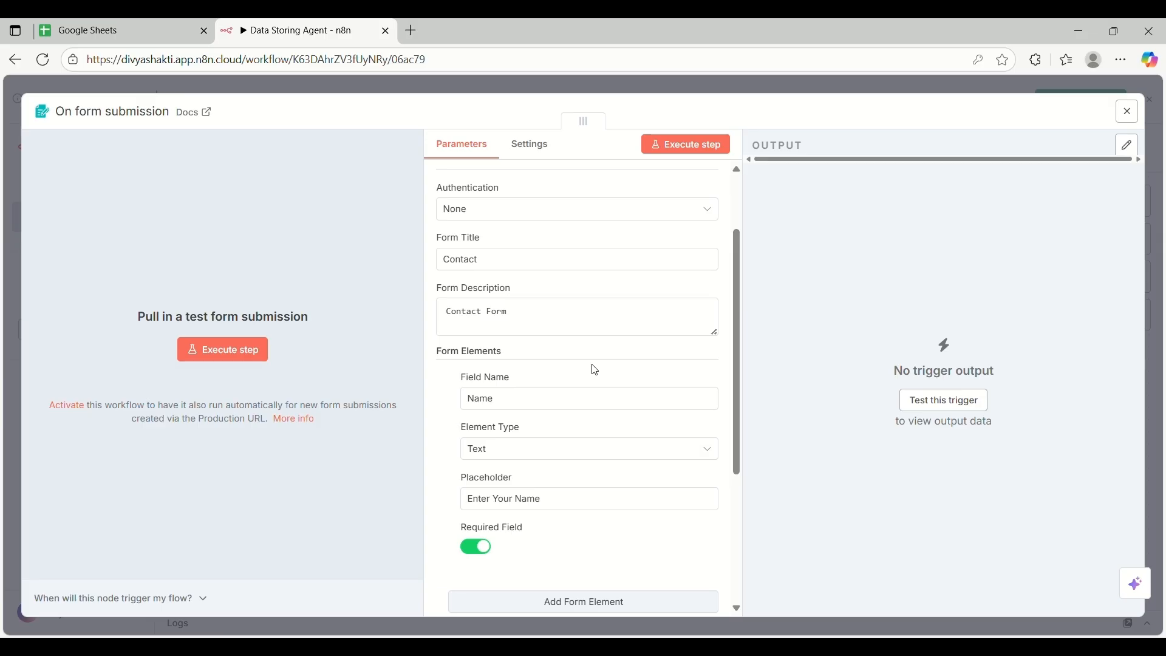
scroll(596, 370, down, 3)
scroll(596, 370, up, 4)
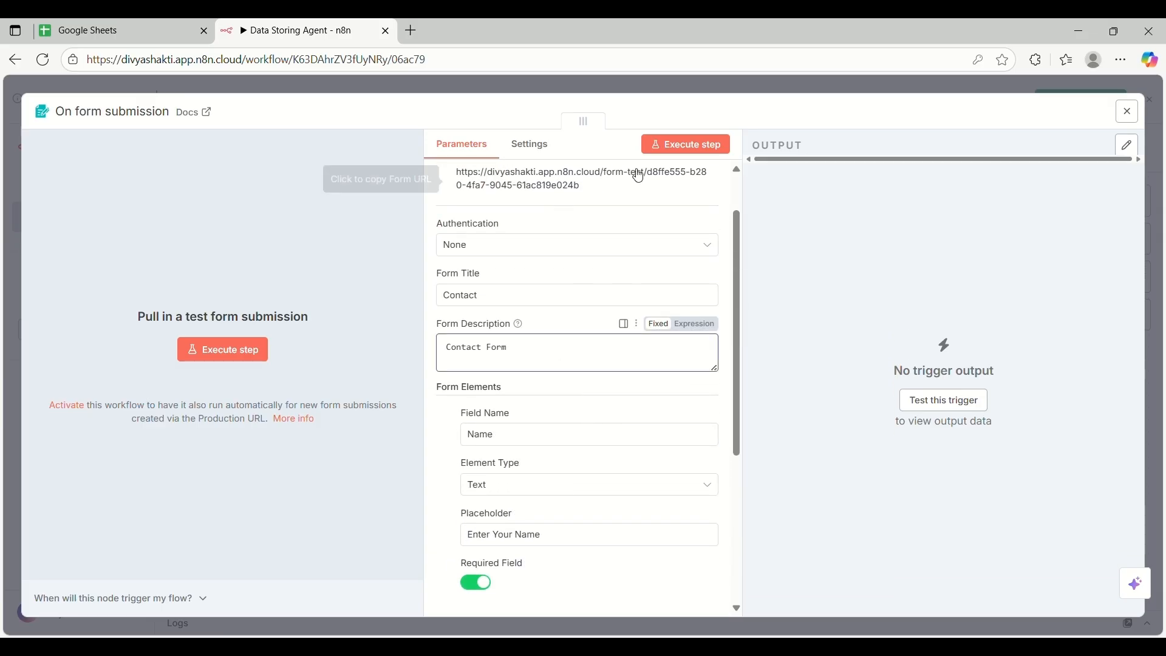
click(706, 148)
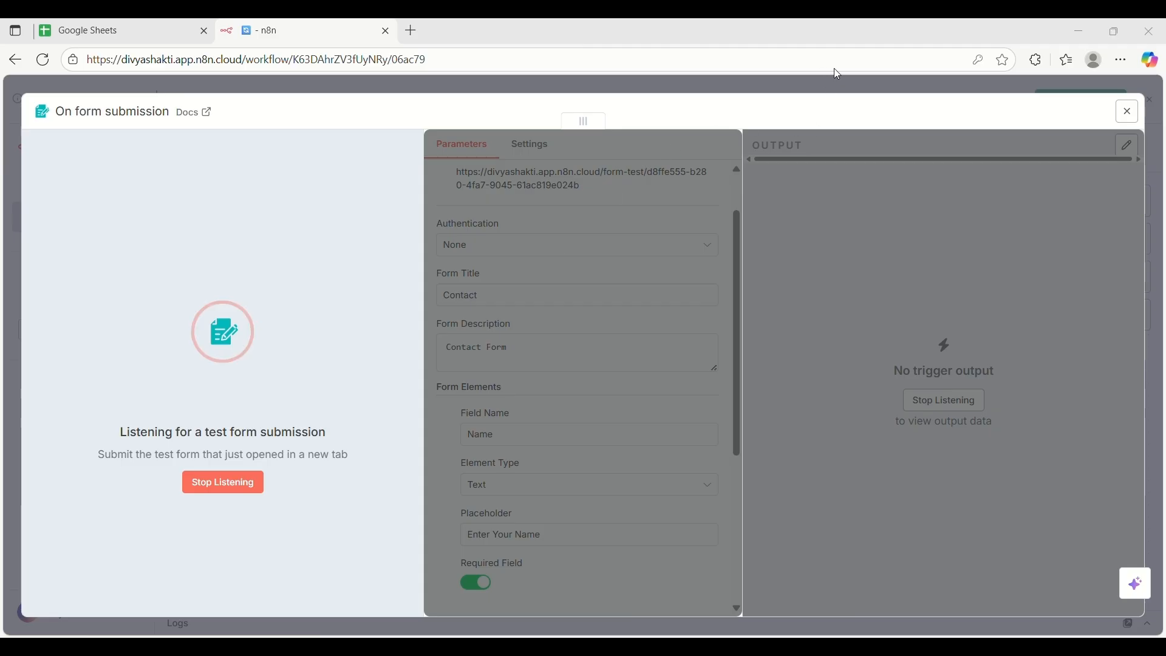
Stop listening, make the Name field optional, and listen for a test submission again
click(235, 488)
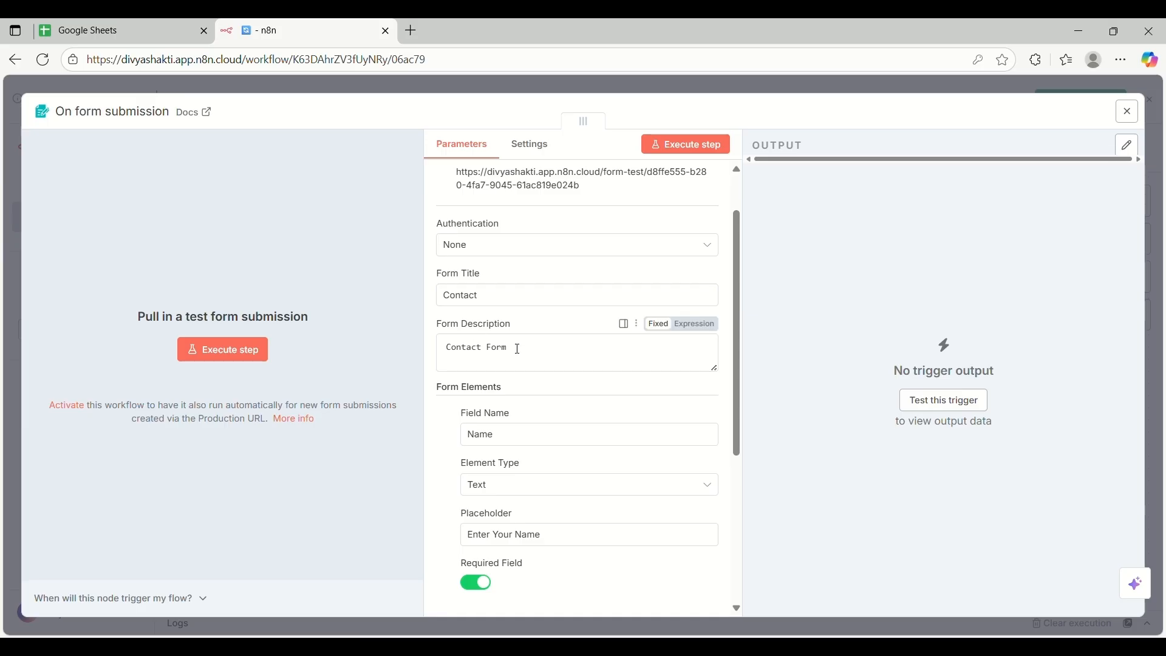
scroll(519, 349, down, 3)
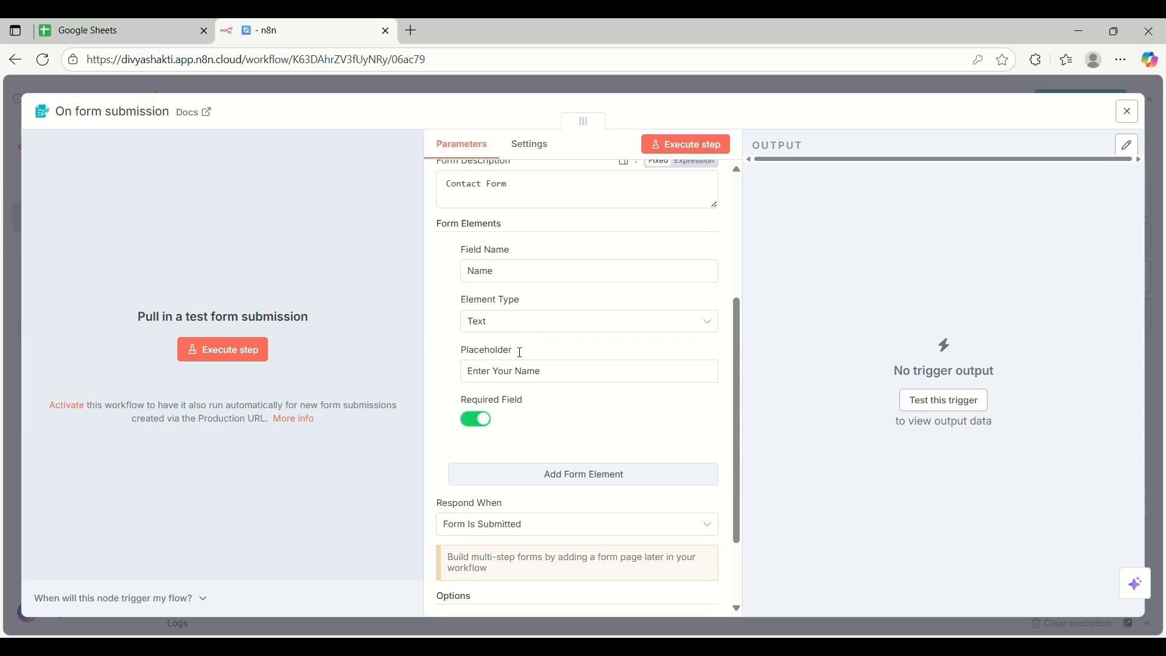
click(487, 424)
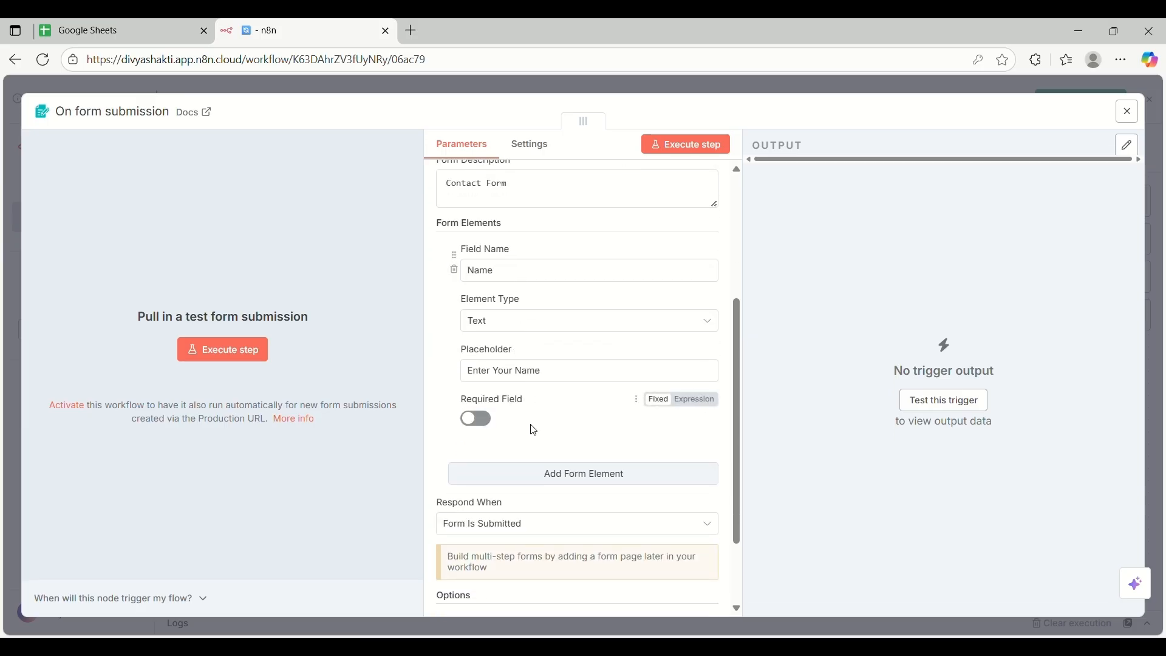
click(691, 148)
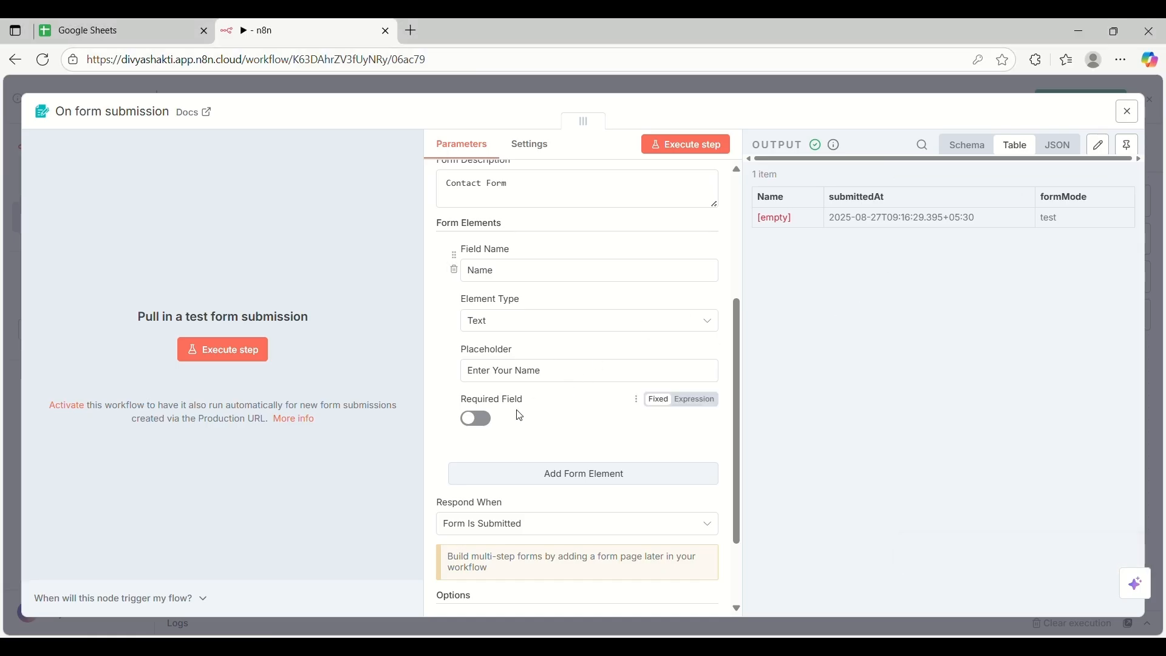
After the test submission arrives, switch the Name field back to required
click(480, 420)
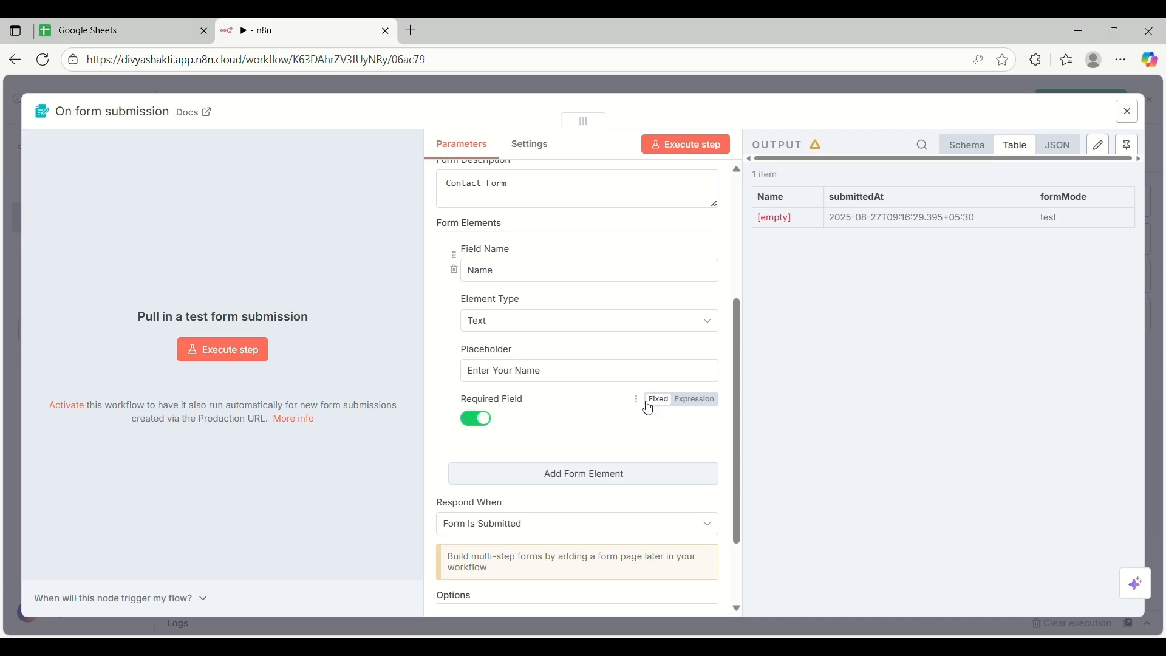
scroll(597, 425, down, 2)
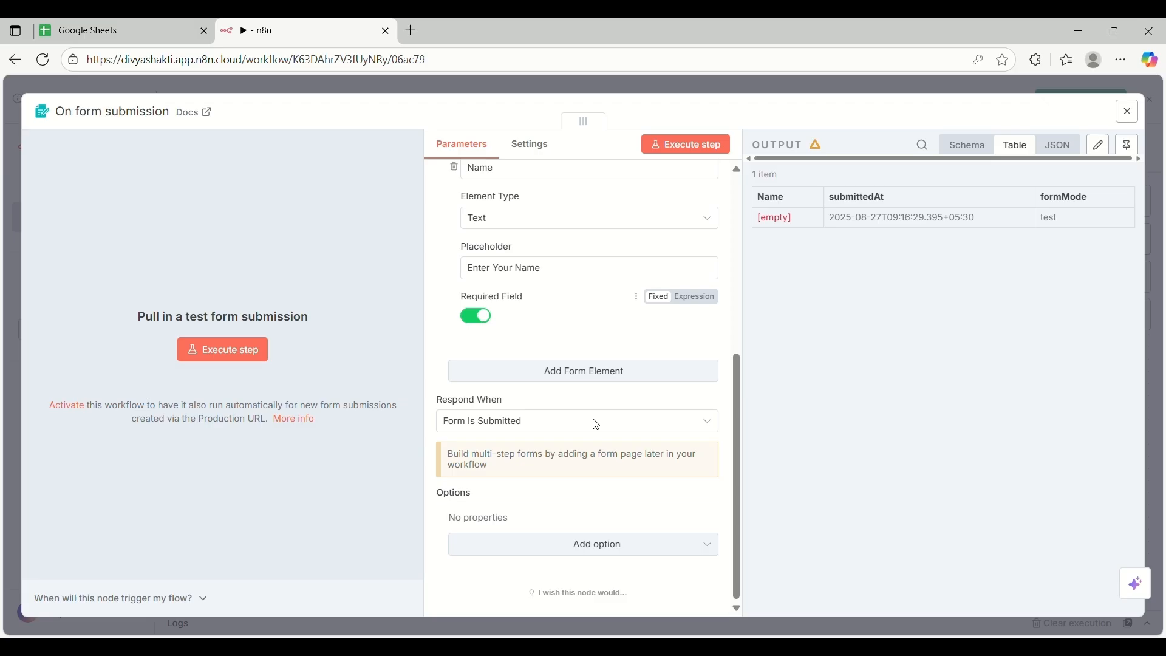
scroll(593, 365, up, 3)
scroll(589, 299, down, 2)
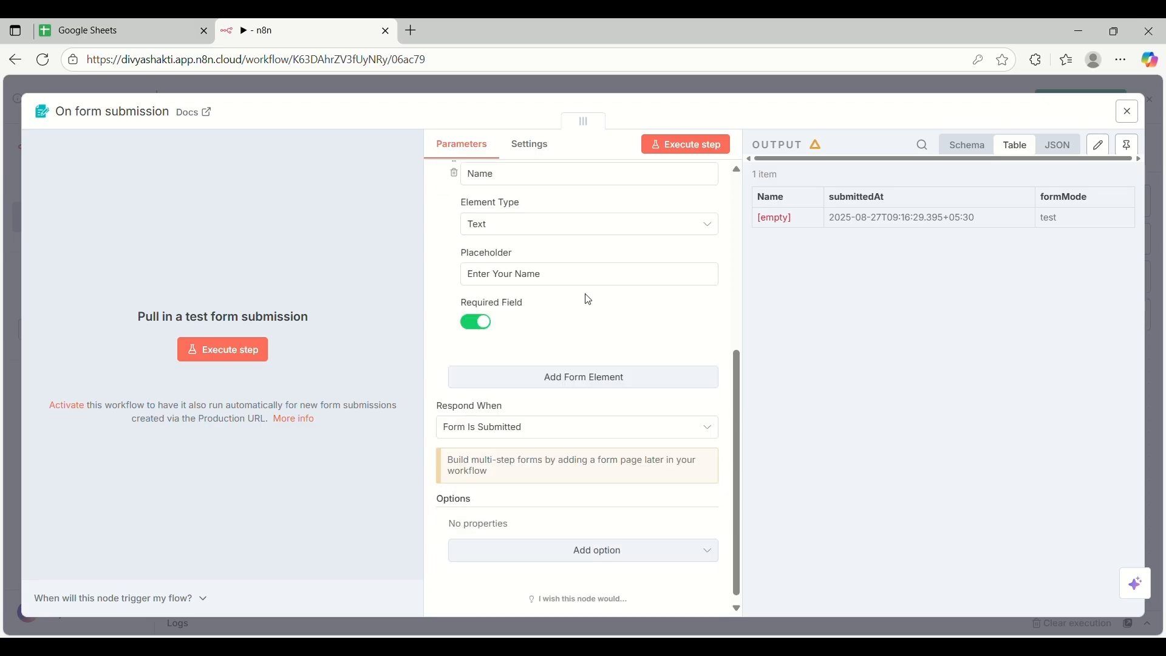
scroll(587, 300, up, 1)
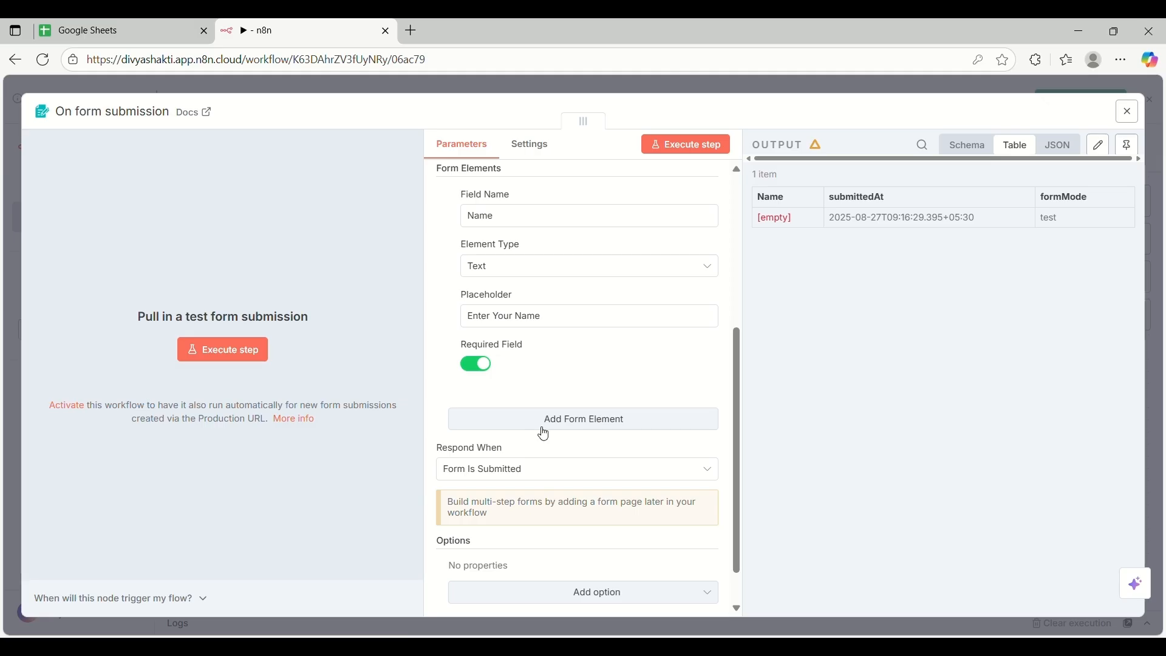
Add a second form field named 'Email' with element type Email
click(573, 429)
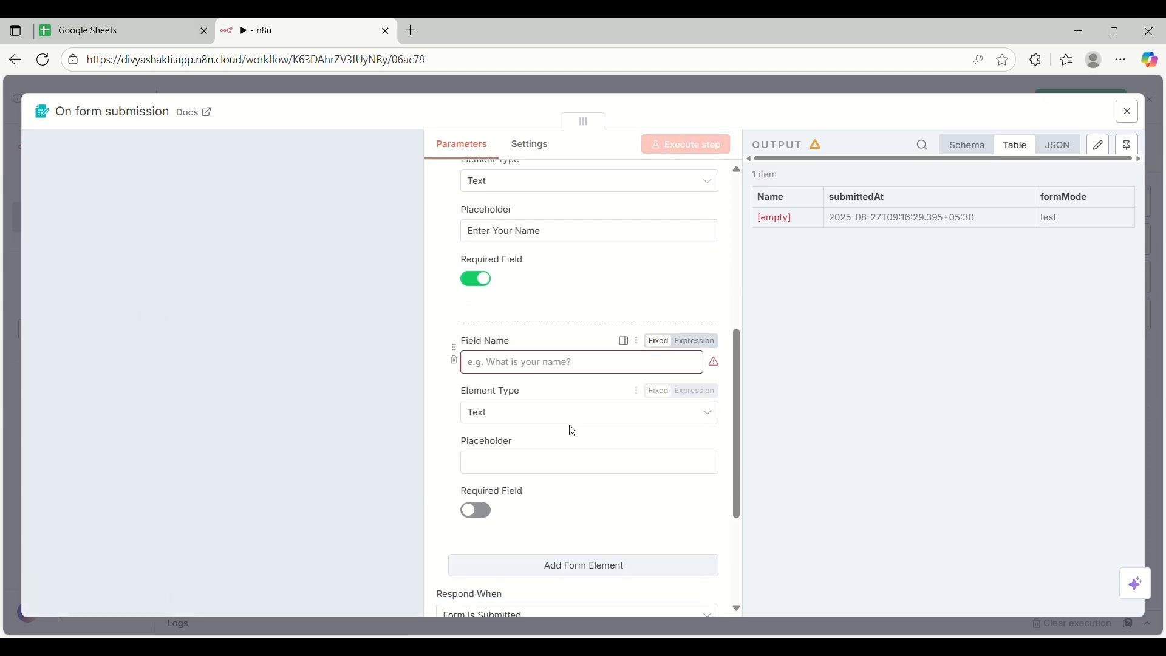
click(520, 364)
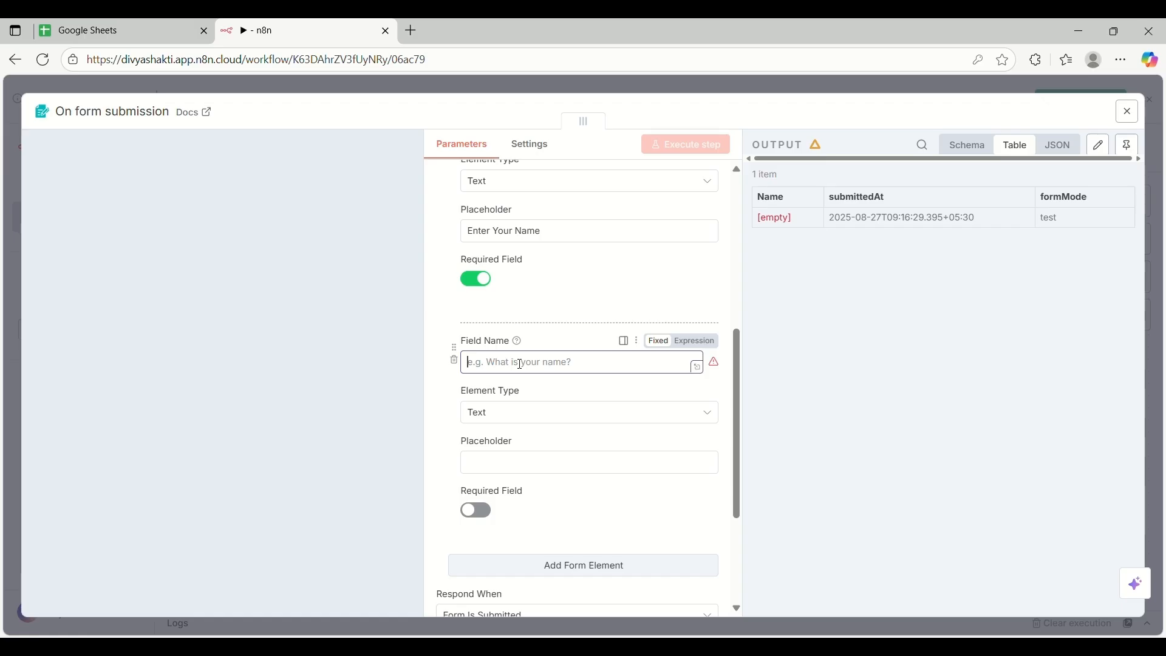
click(521, 365)
text(Email)
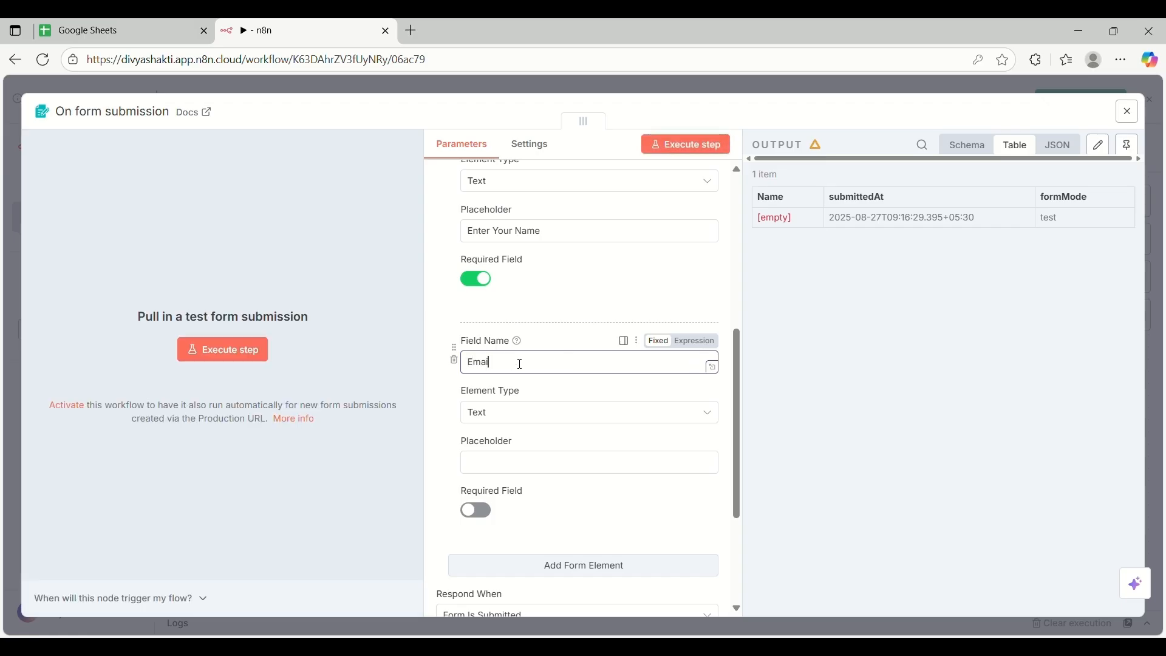
click(559, 415)
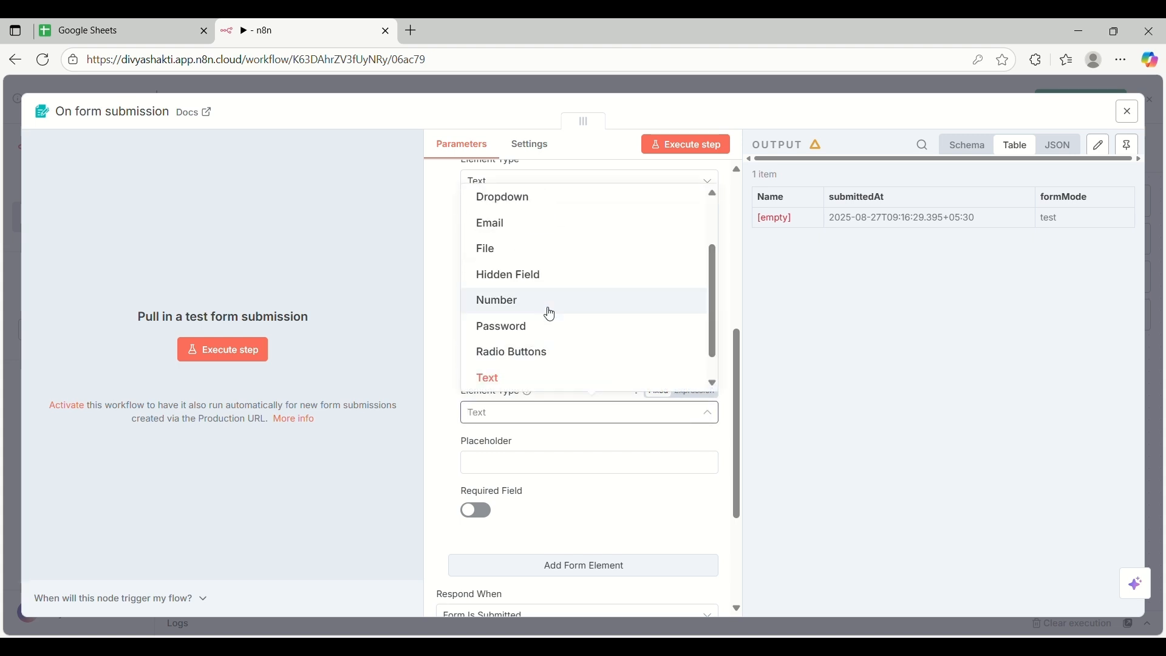
scroll(533, 311, up, 2)
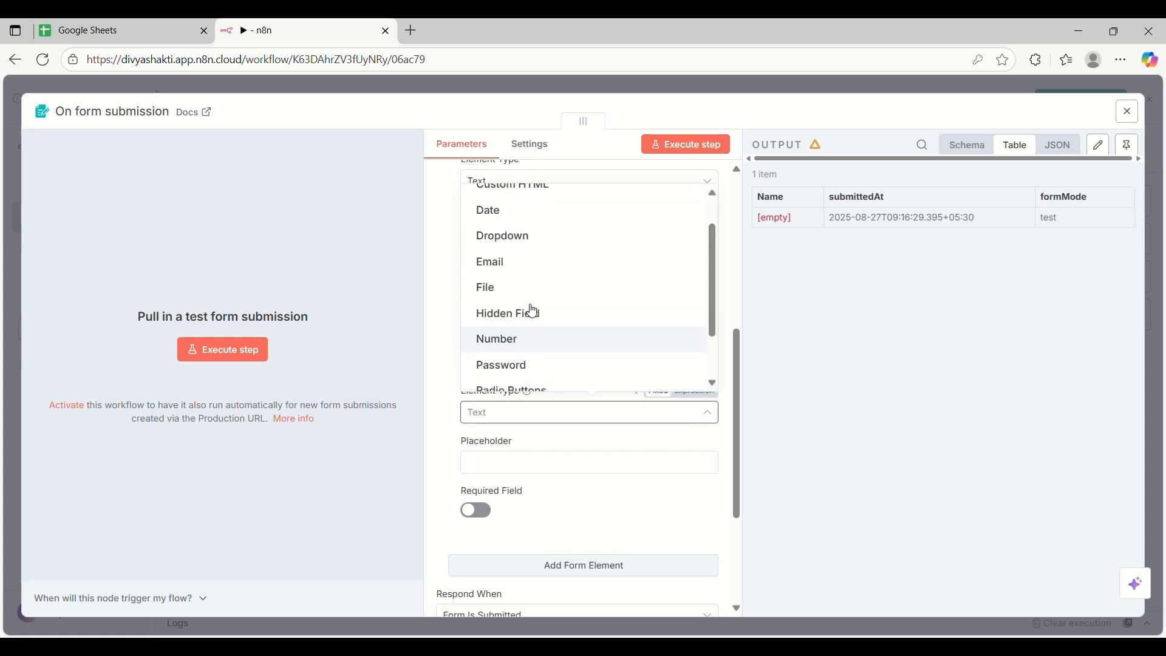
click(541, 271)
Set the Email field's placeholder to 'Enter Your Mail' and make it required
click(516, 469)
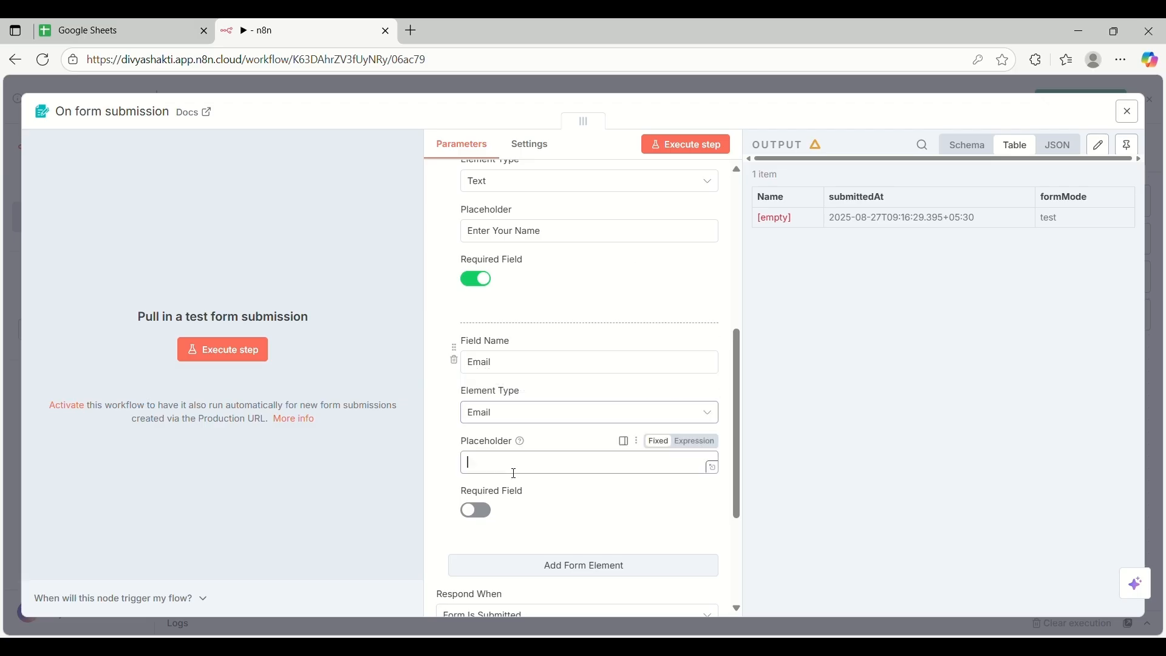
text(En)
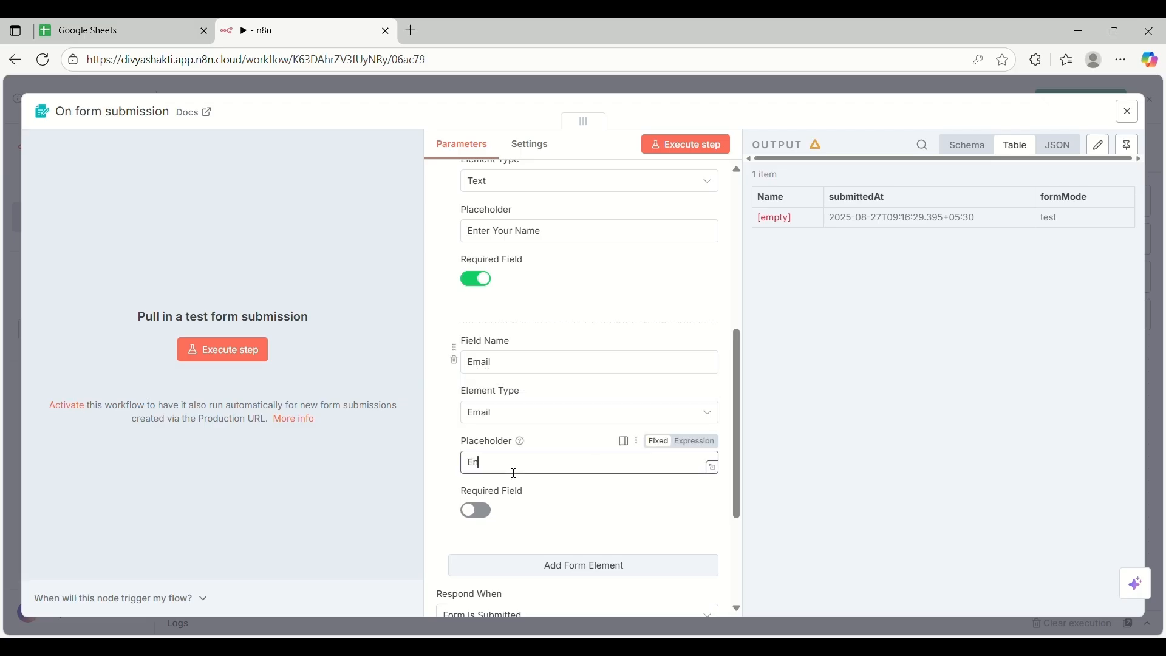
text(ter You Mail)
scroll(591, 496, down, 2)
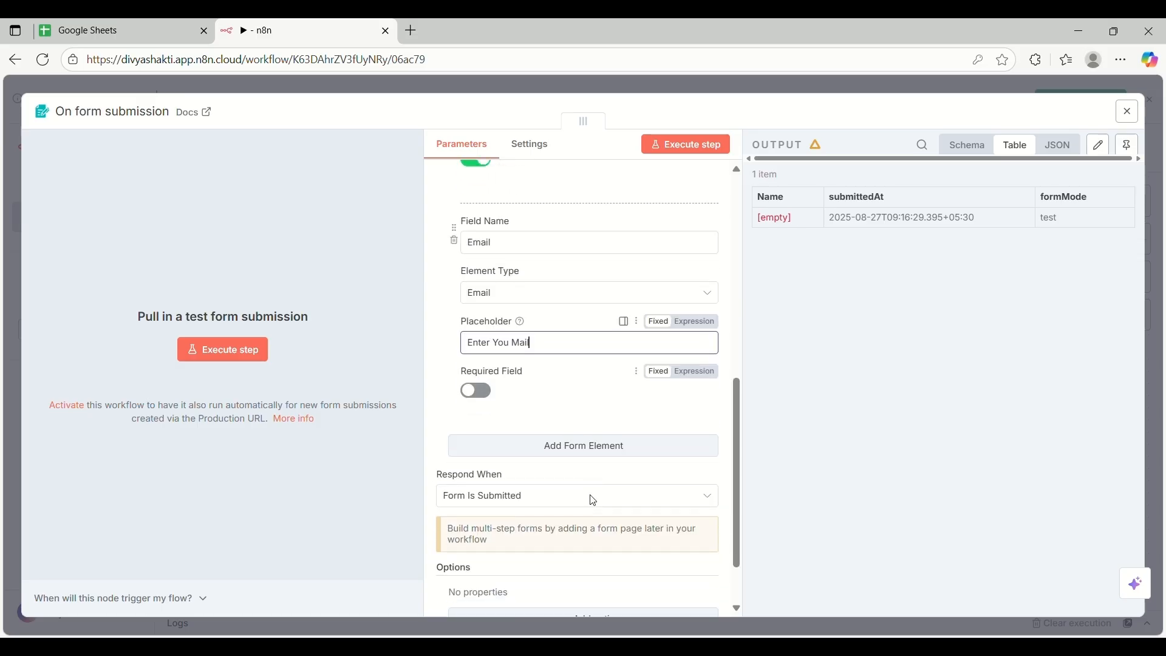
click(516, 338)
text(r)
click(553, 362)
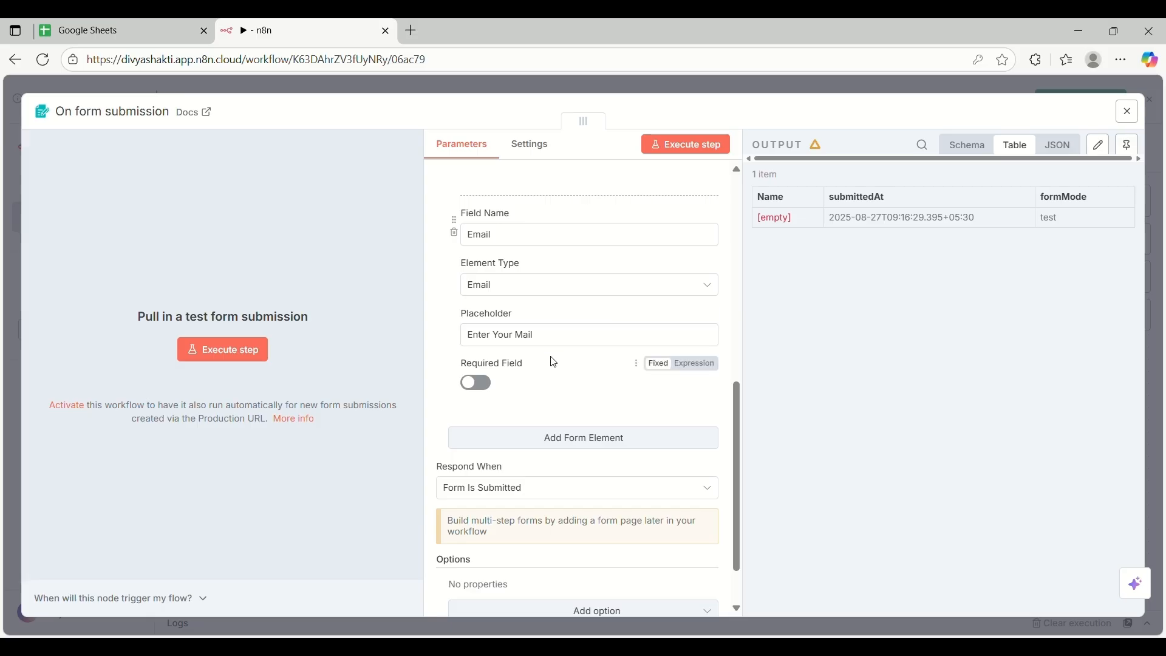
click(478, 386)
scroll(623, 374, down, 1)
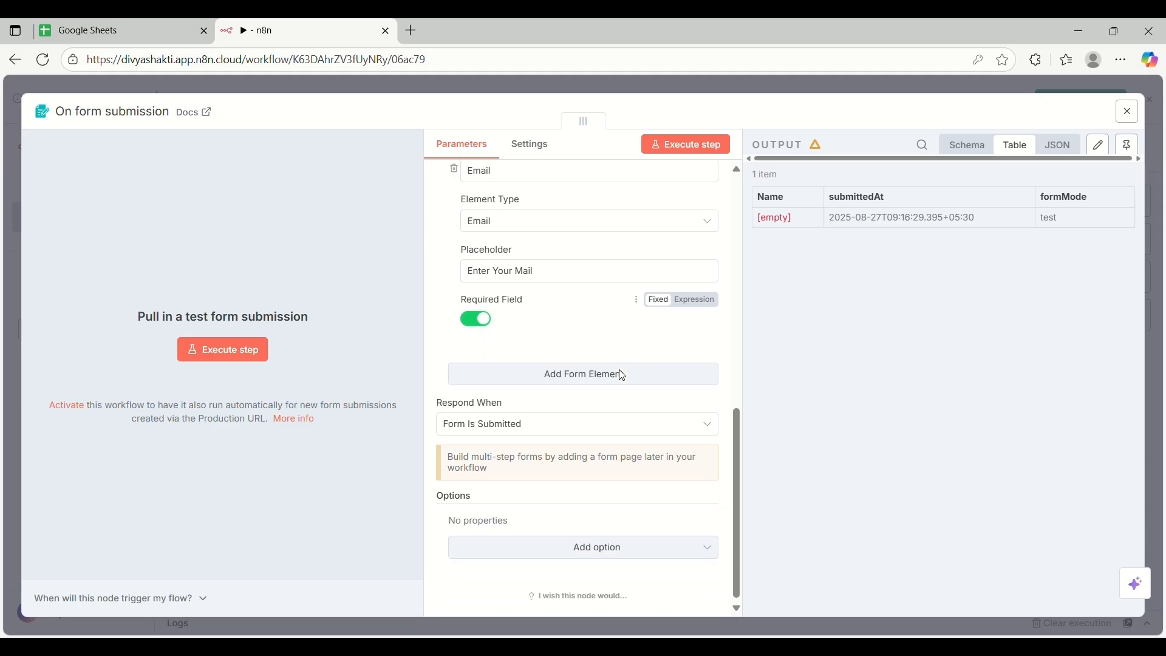
click(709, 146)
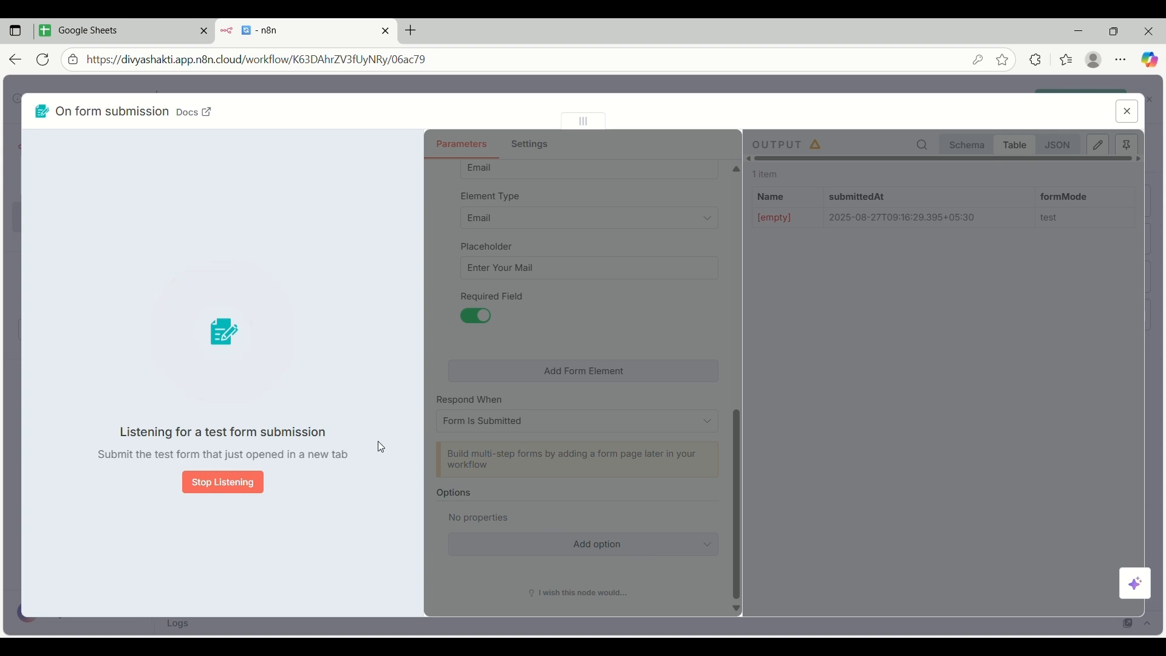
click(243, 485)
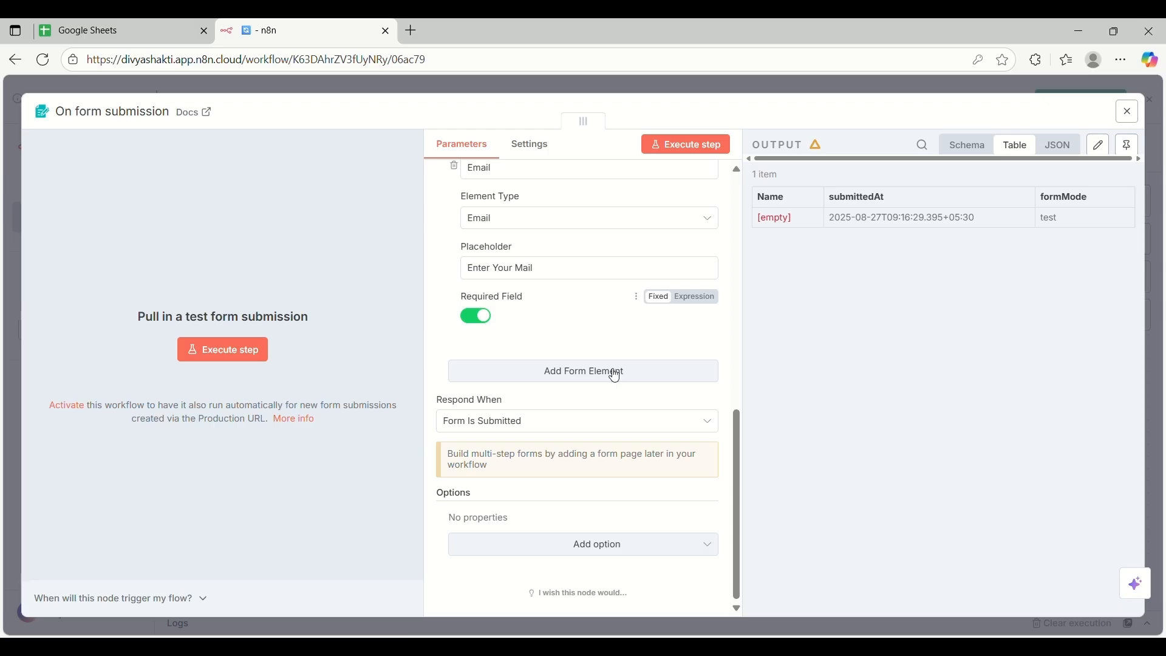
Add a required 'Message' field with placeholder 'Enter Your Message' and close the trigger settings
click(571, 385)
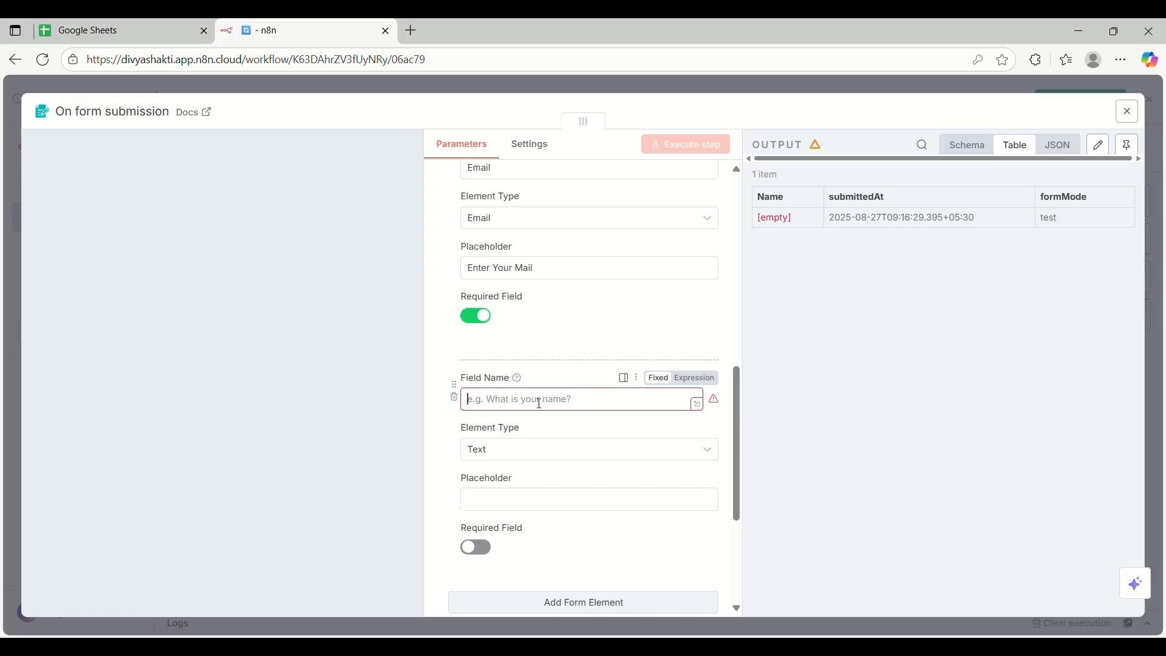
text(Messag)
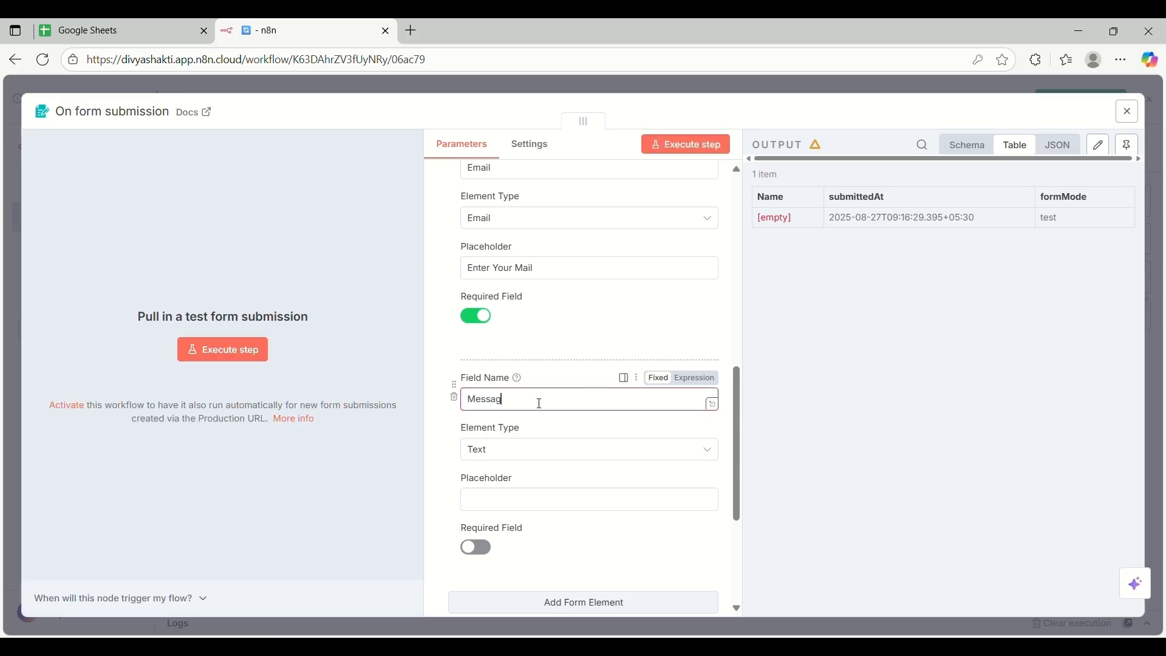
text(e)
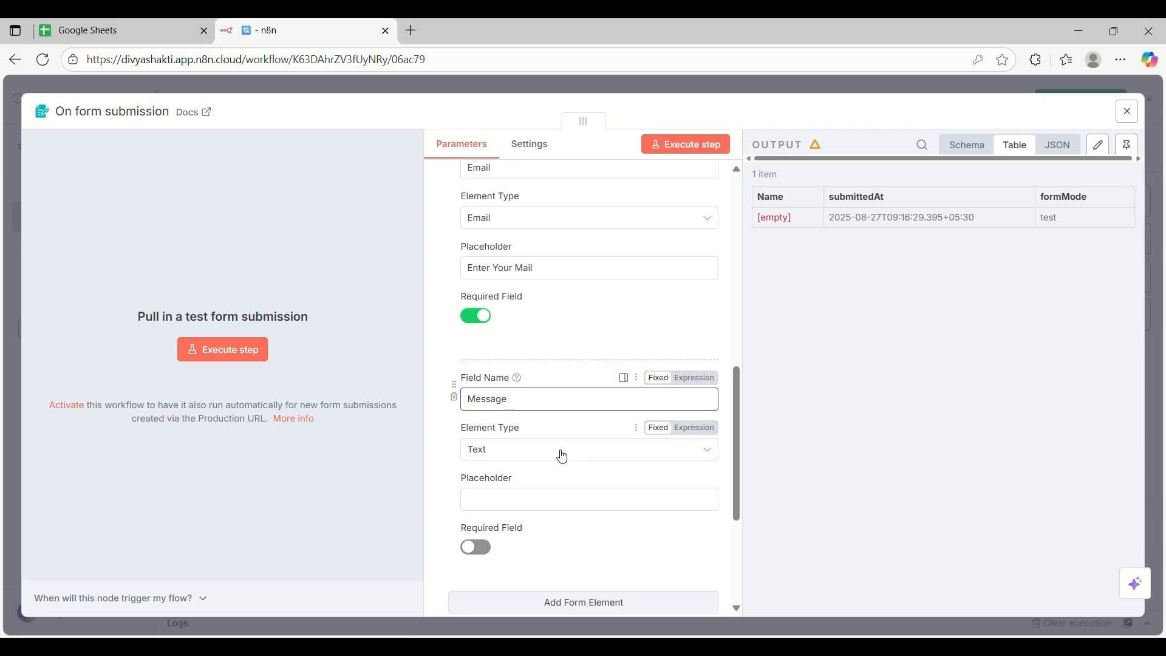
scroll(563, 457, down, 4)
click(530, 272)
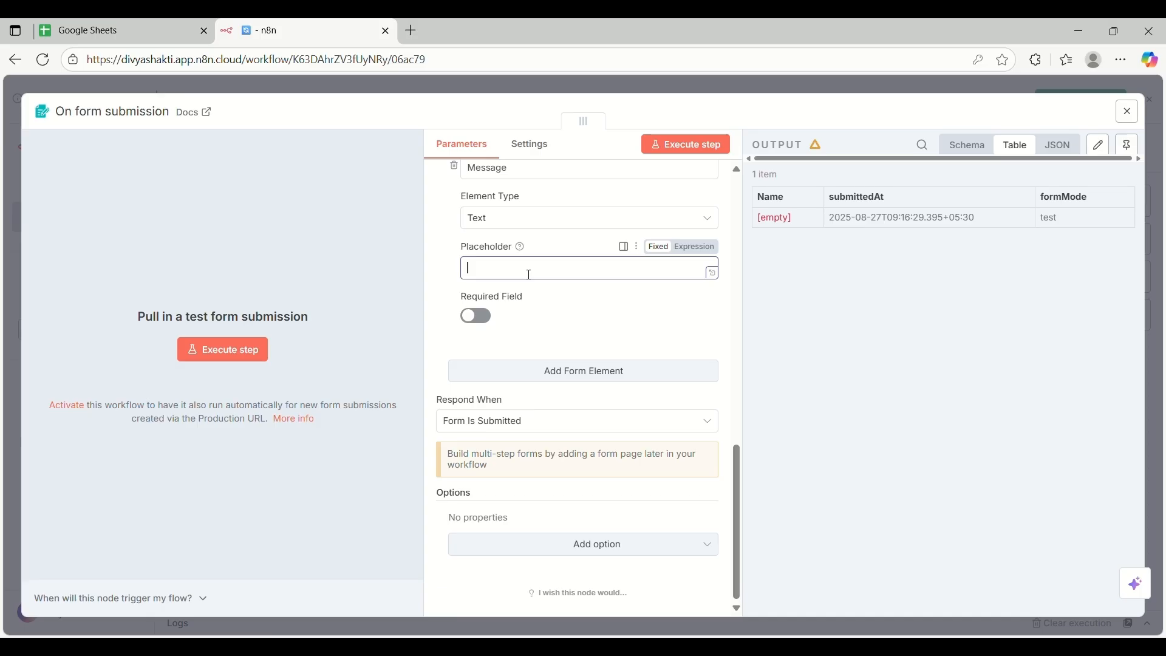
text(Enter Your Message)
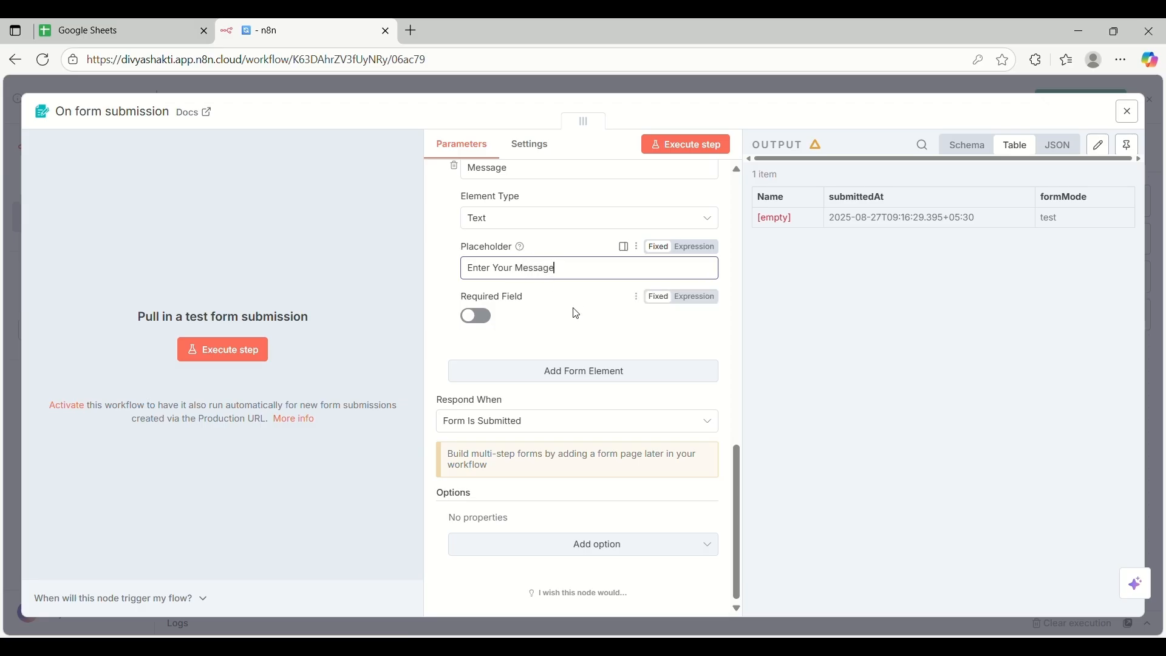
click(485, 324)
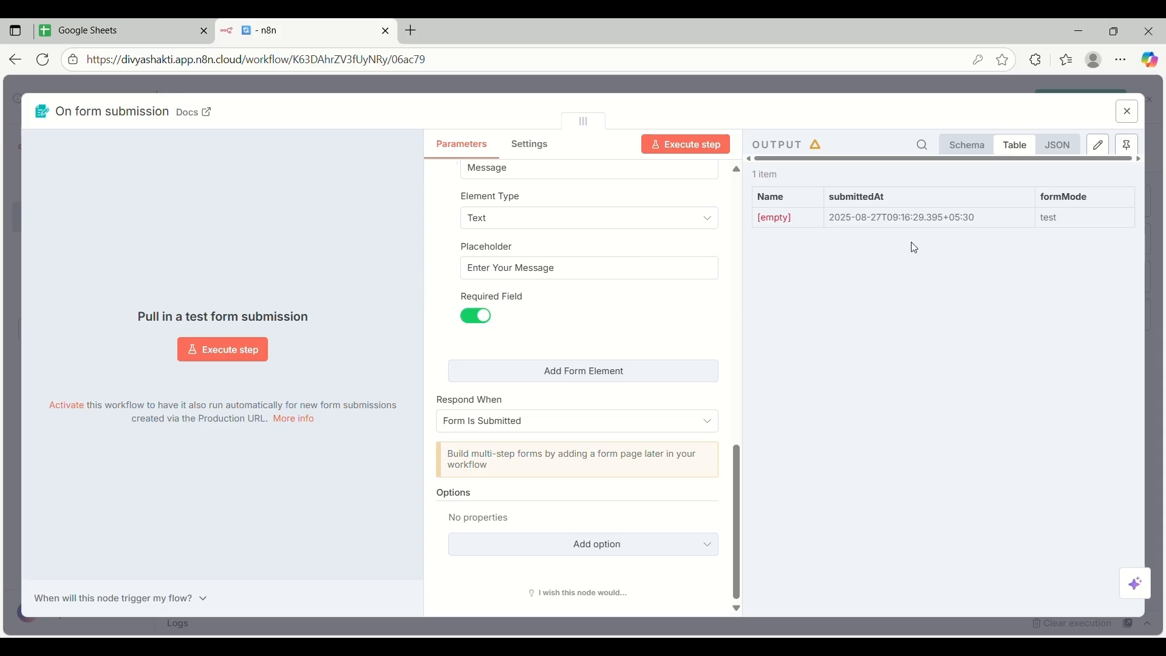
click(471, 94)
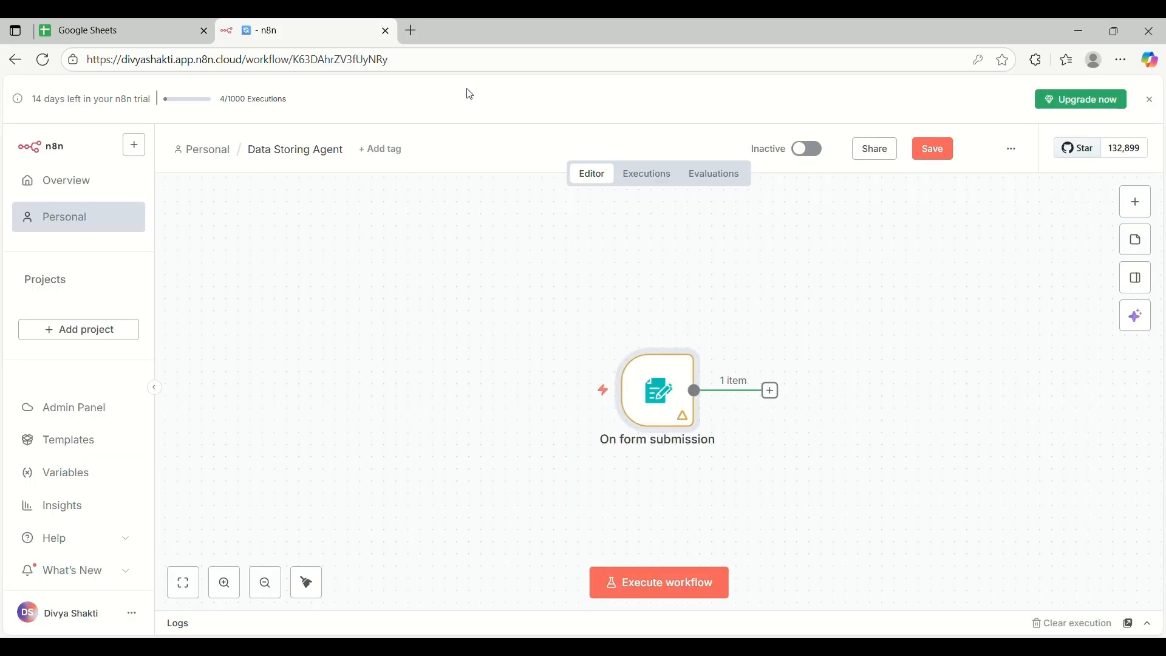
Save the workflow, start a test run, and stop it while it waits for a form submission
click(943, 152)
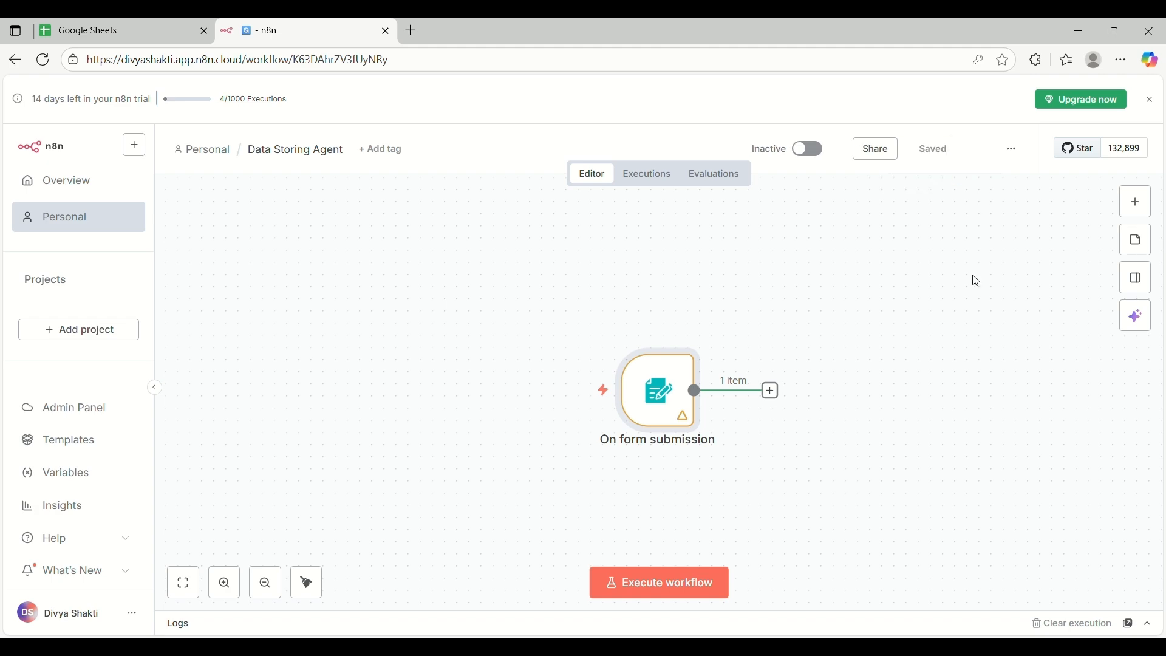
click(645, 586)
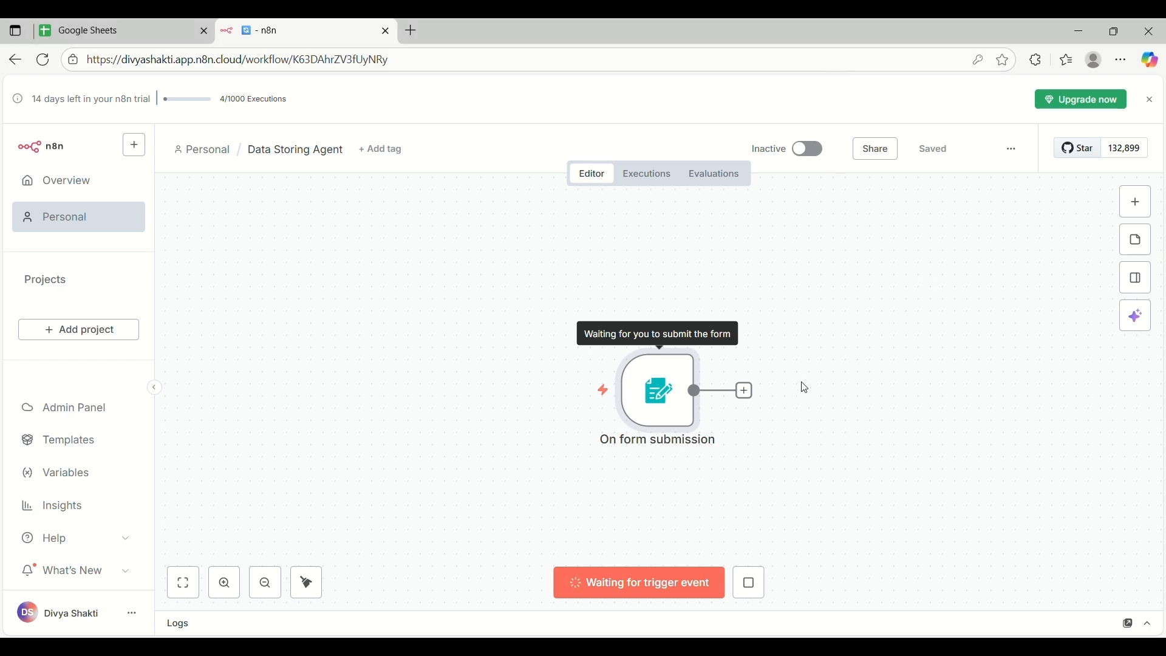
scroll(805, 387, right, 5)
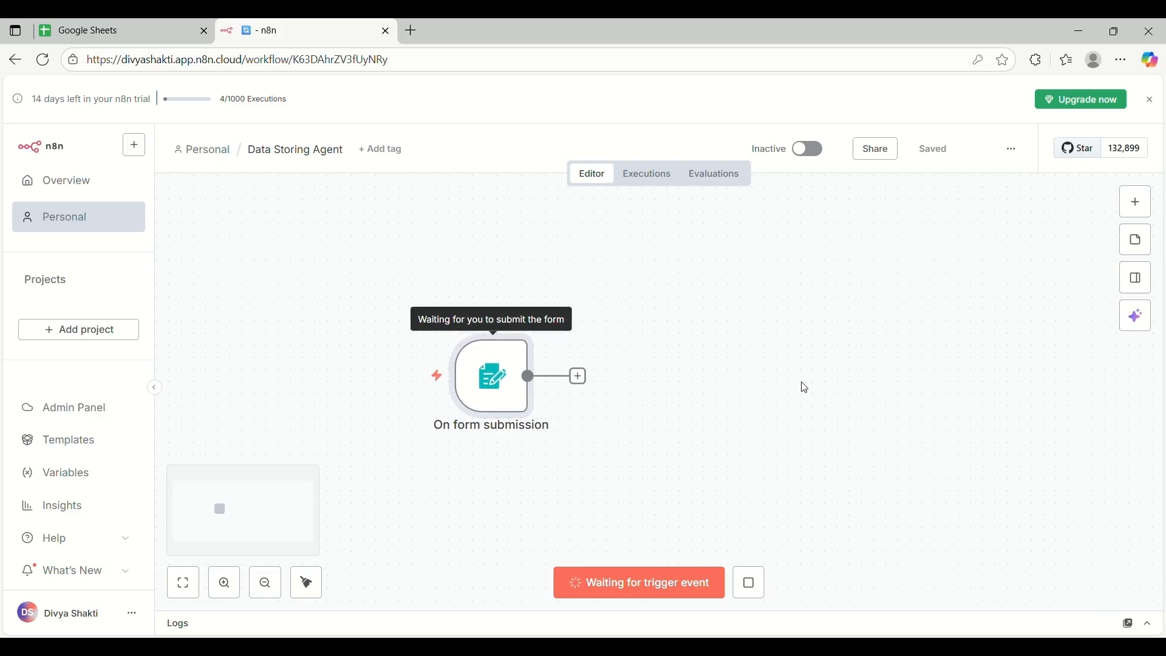
scroll(805, 387, up, 1)
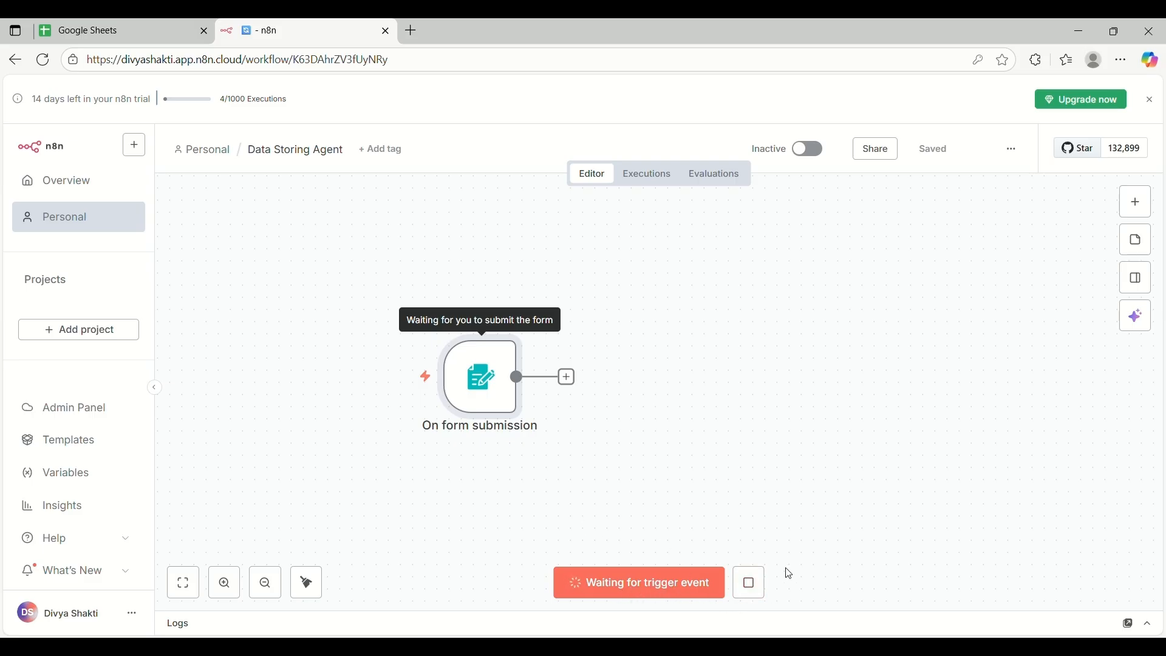
click(749, 585)
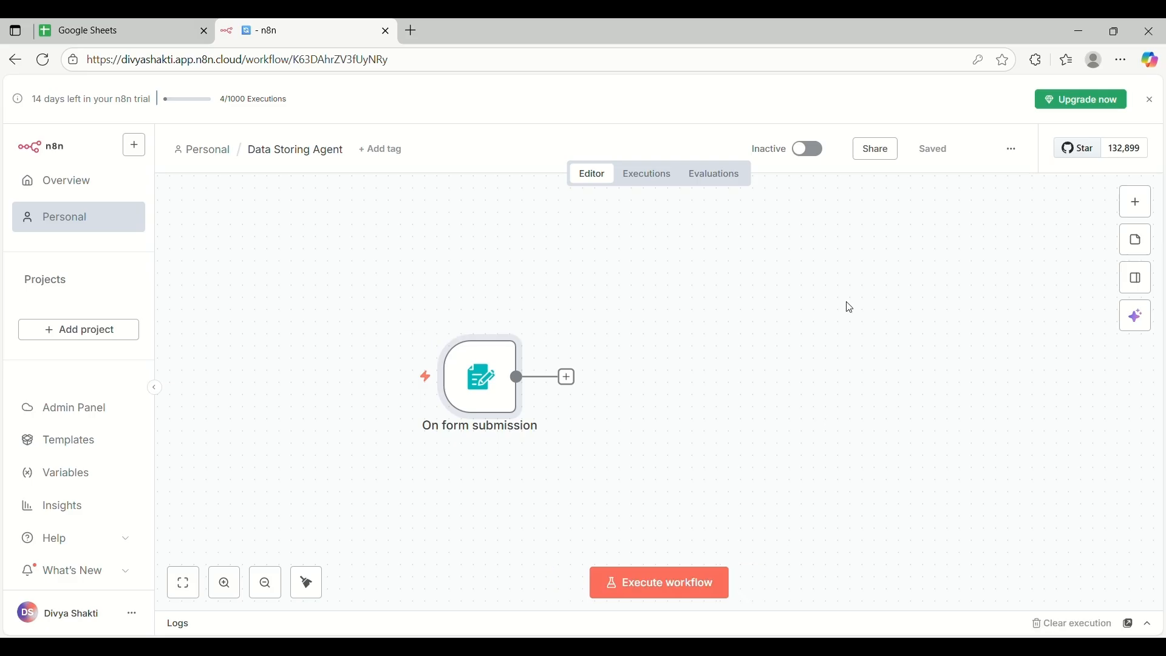
scroll(746, 290, down, 1)
scroll(746, 289, right, 2)
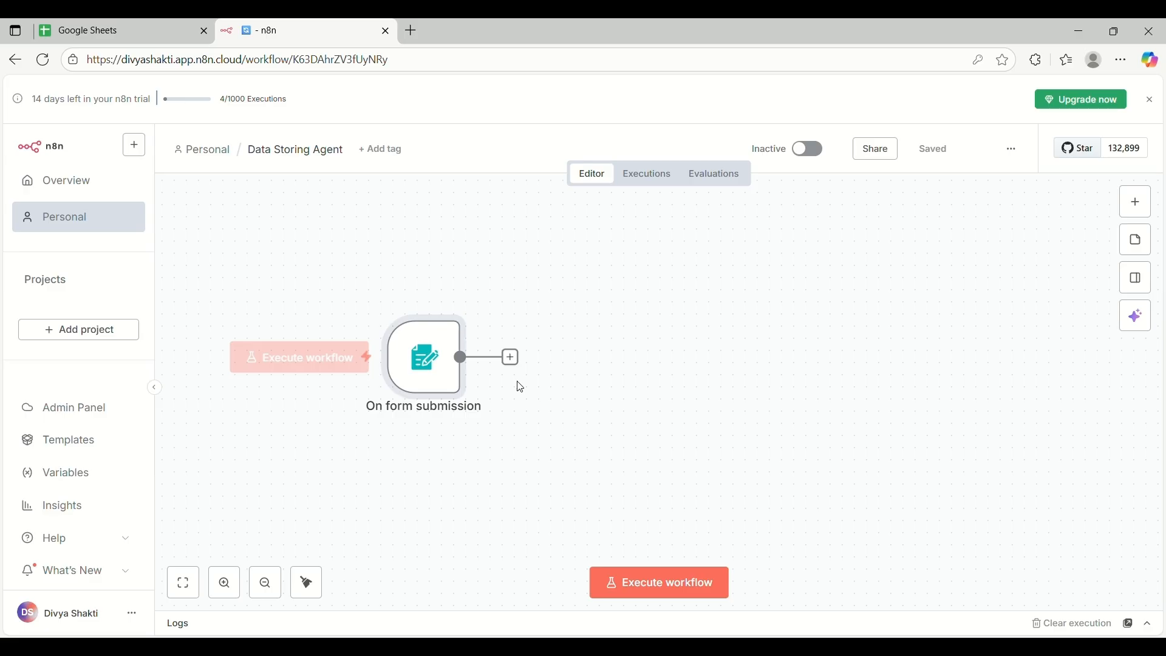
Search 'Google Sheet' after the form trigger and add the 'Append row in sheet' action
click(511, 359)
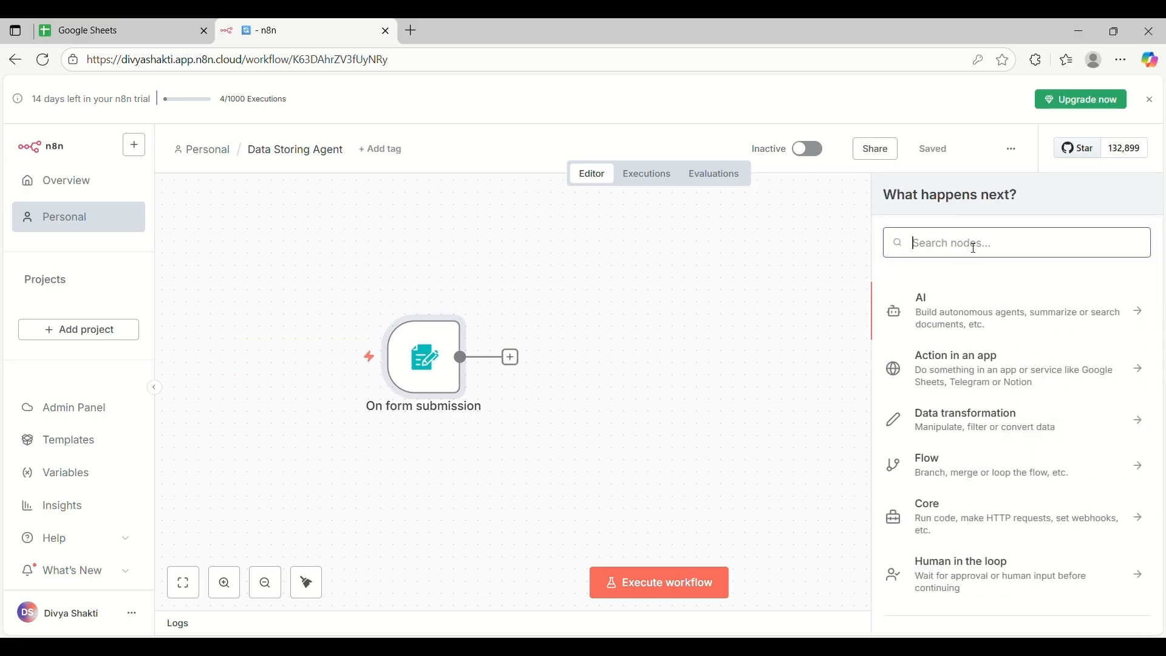
text(Google)
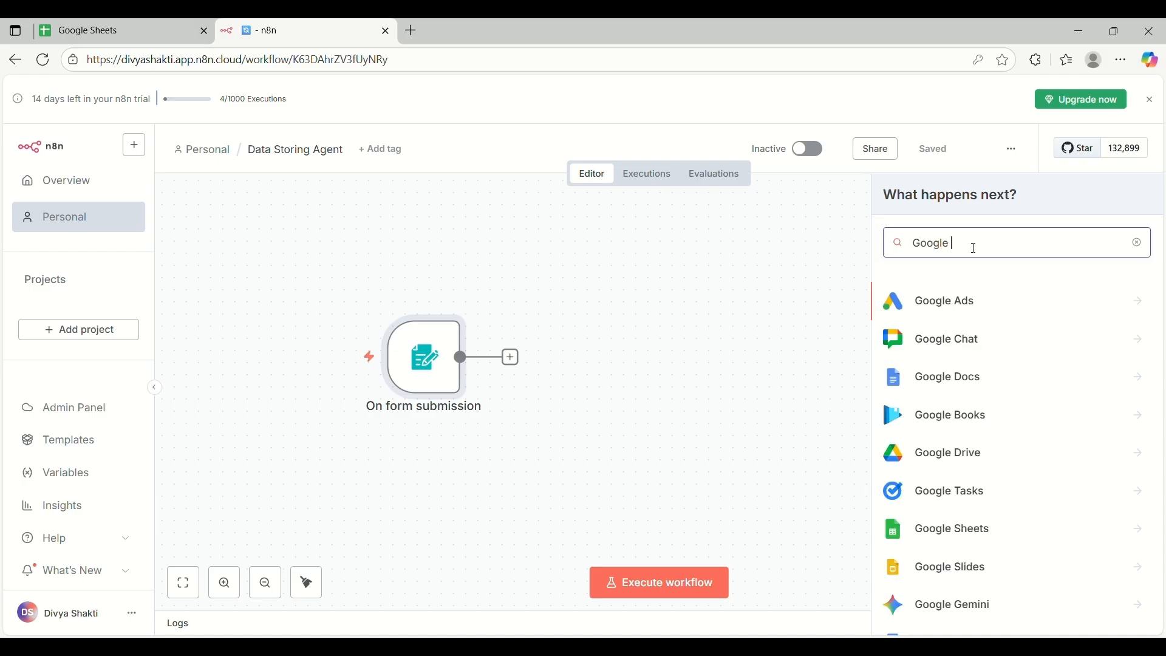
text( Sheet)
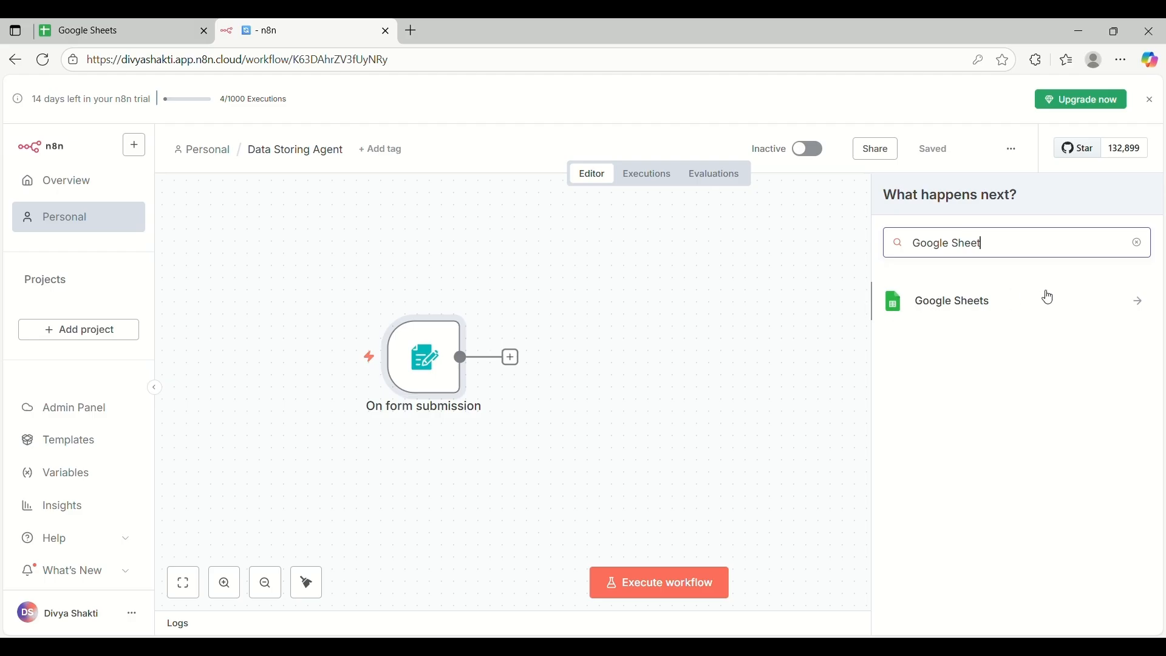
click(979, 303)
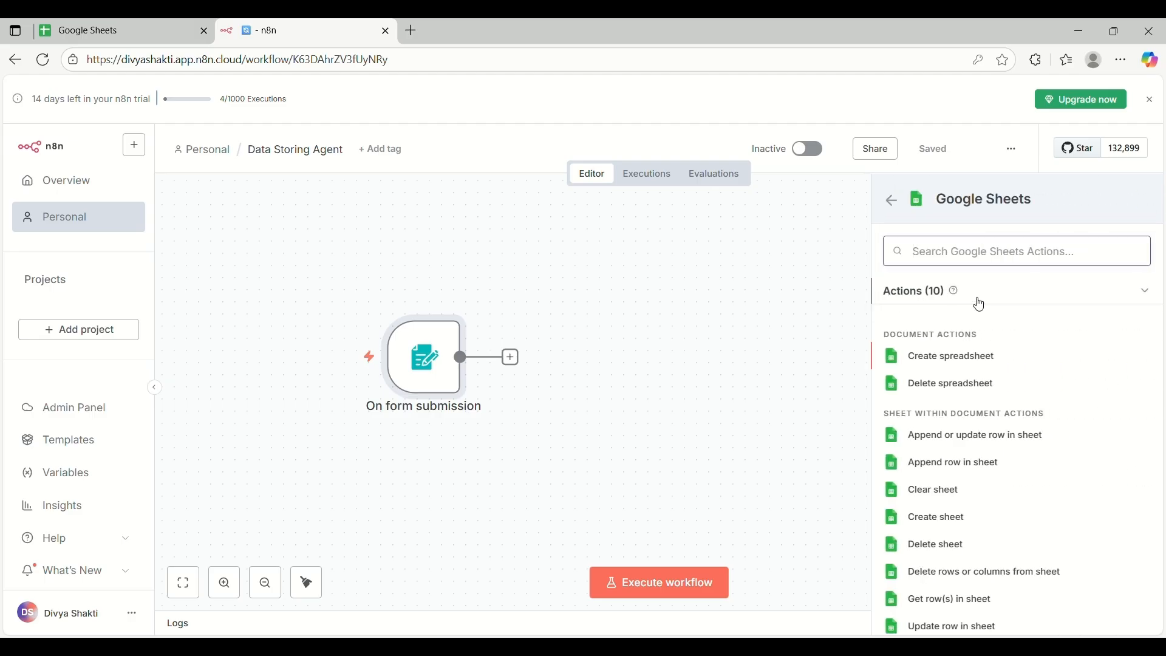
scroll(1037, 395, down, 1)
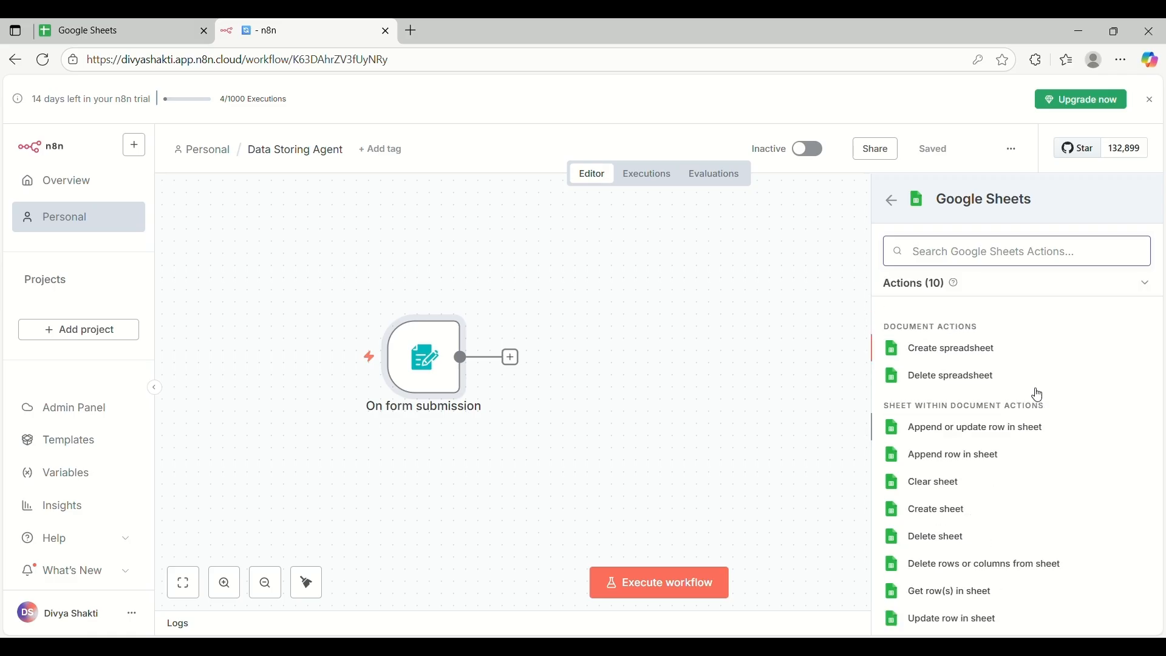
scroll(1027, 389, up, 1)
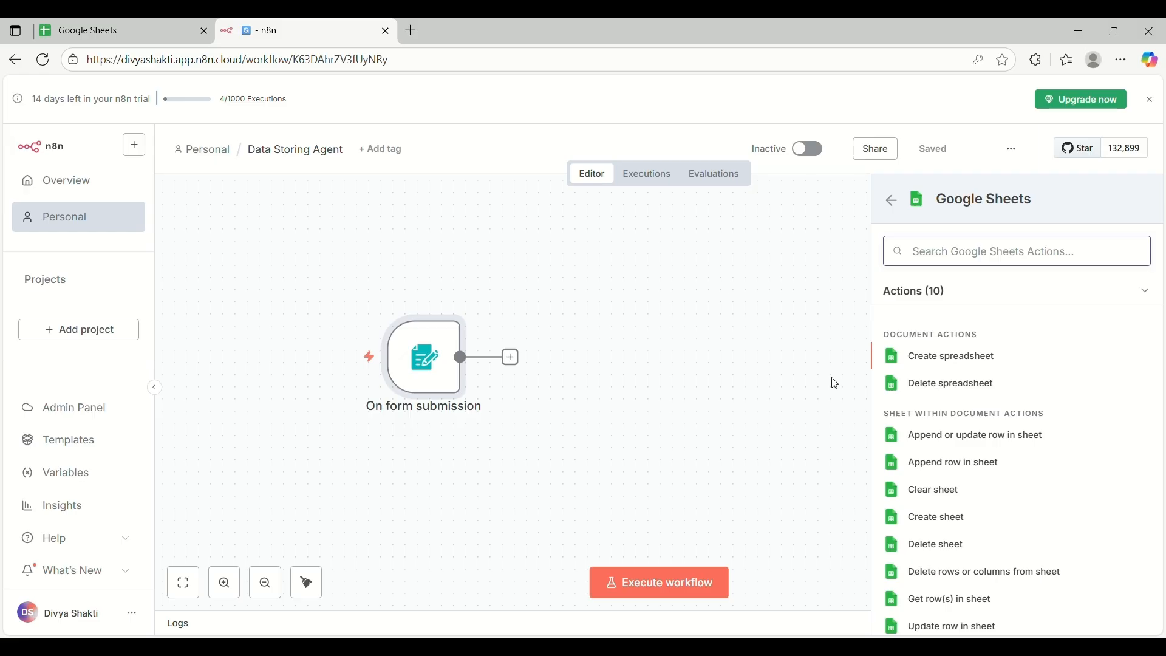
scroll(1032, 466, down, 1)
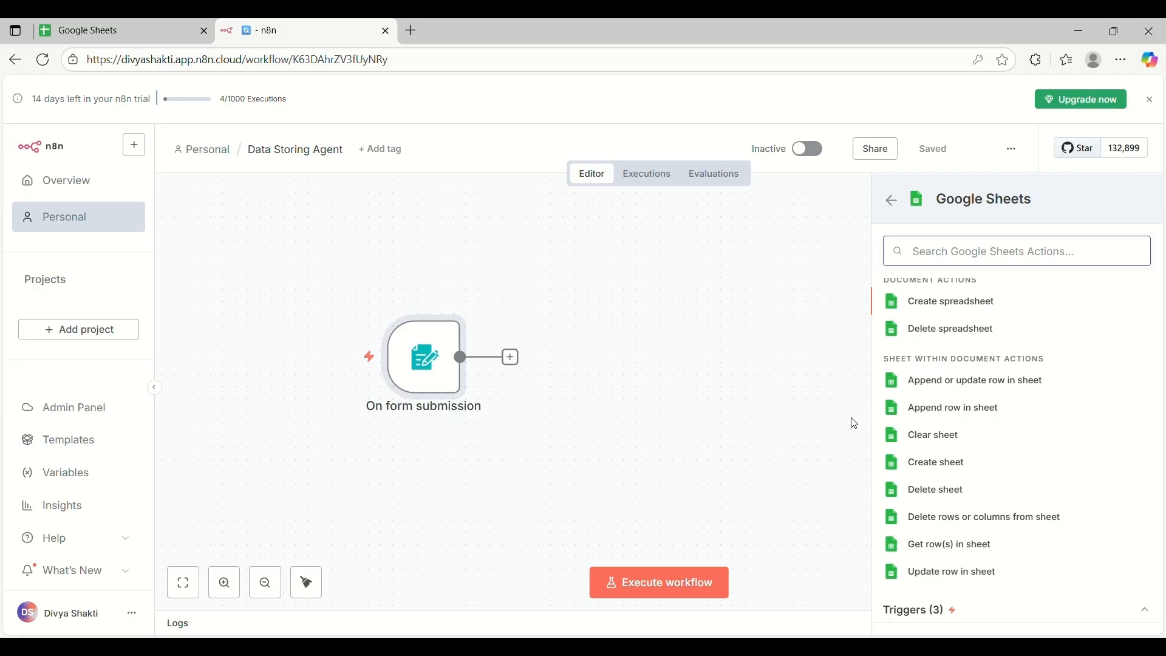
click(961, 412)
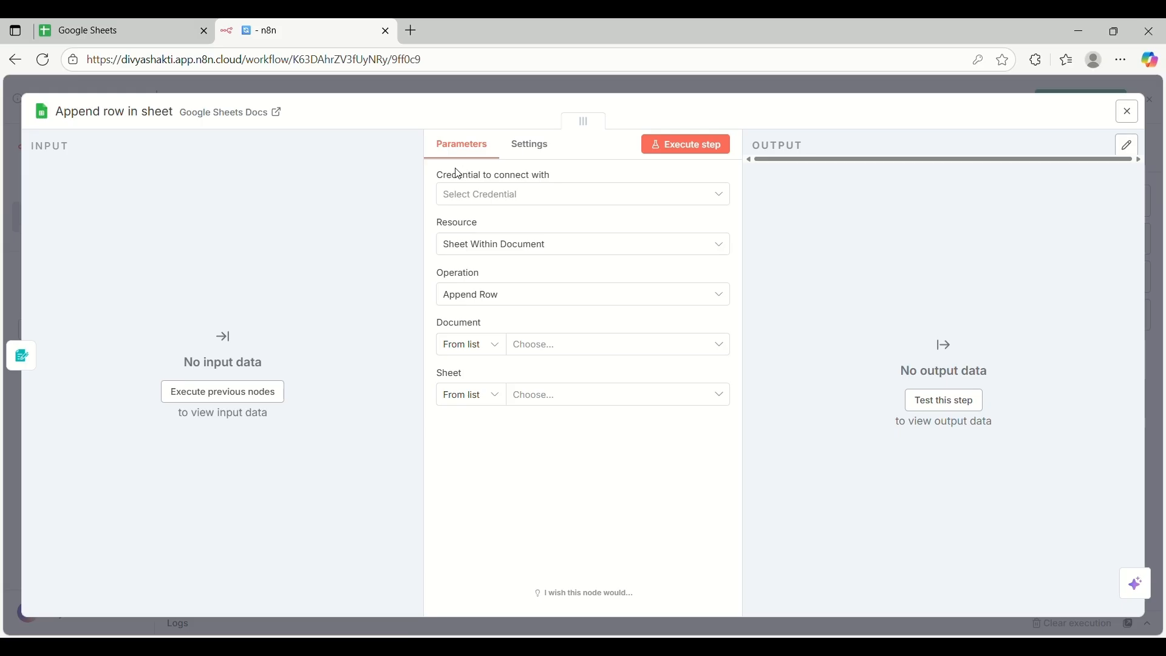
Create a new Google Sheets credential from the 'Credential to connect with' list
click(635, 195)
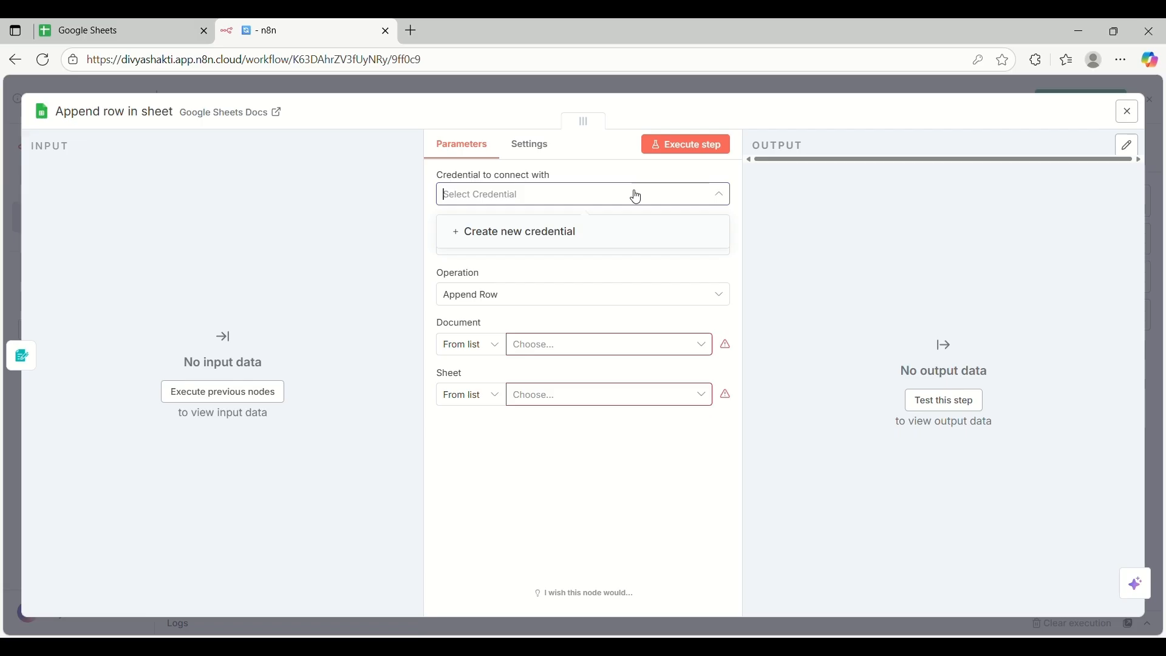
click(549, 239)
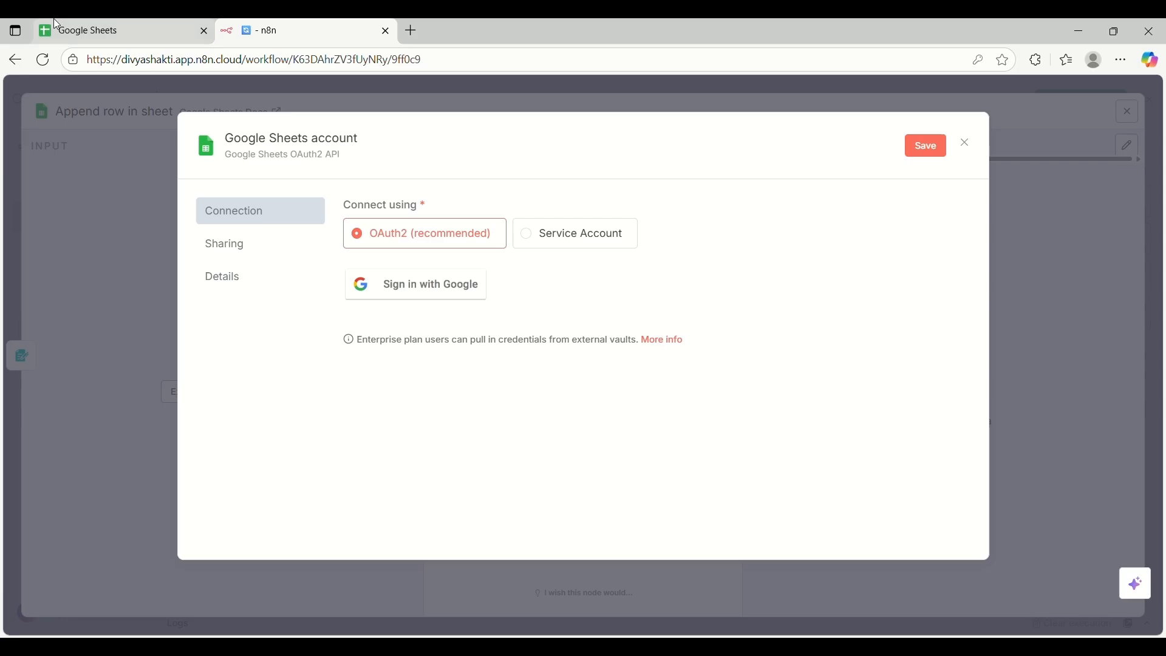
Sign in with Google to authorize the Google Sheets account, then close the credential dialog
click(124, 31)
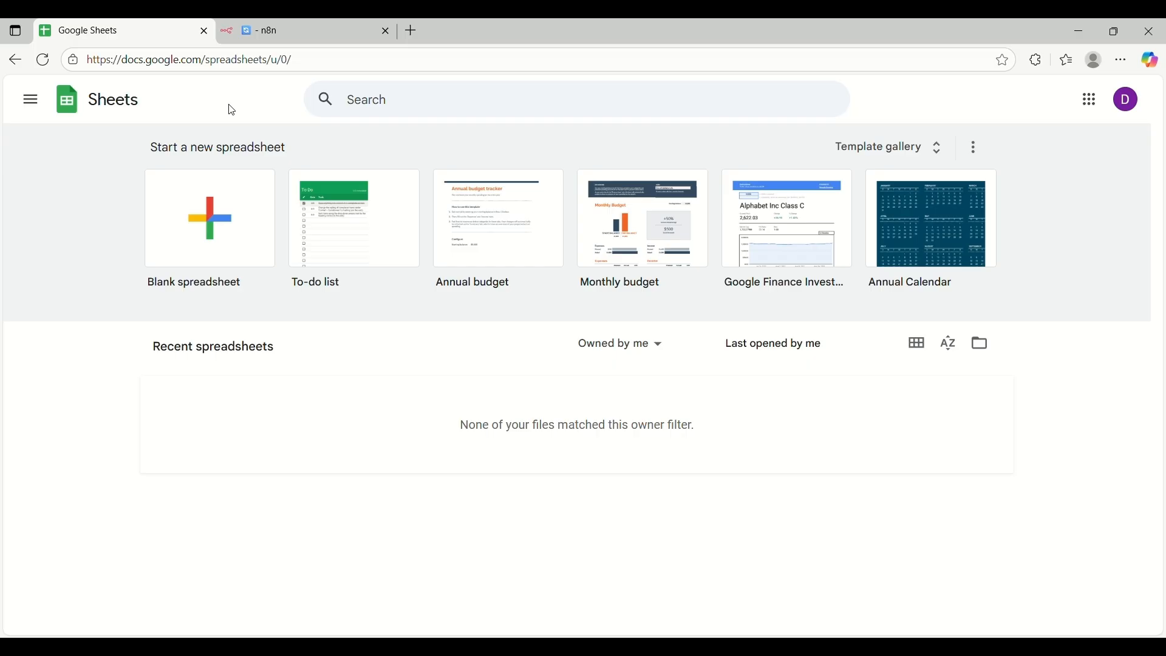
click(321, 38)
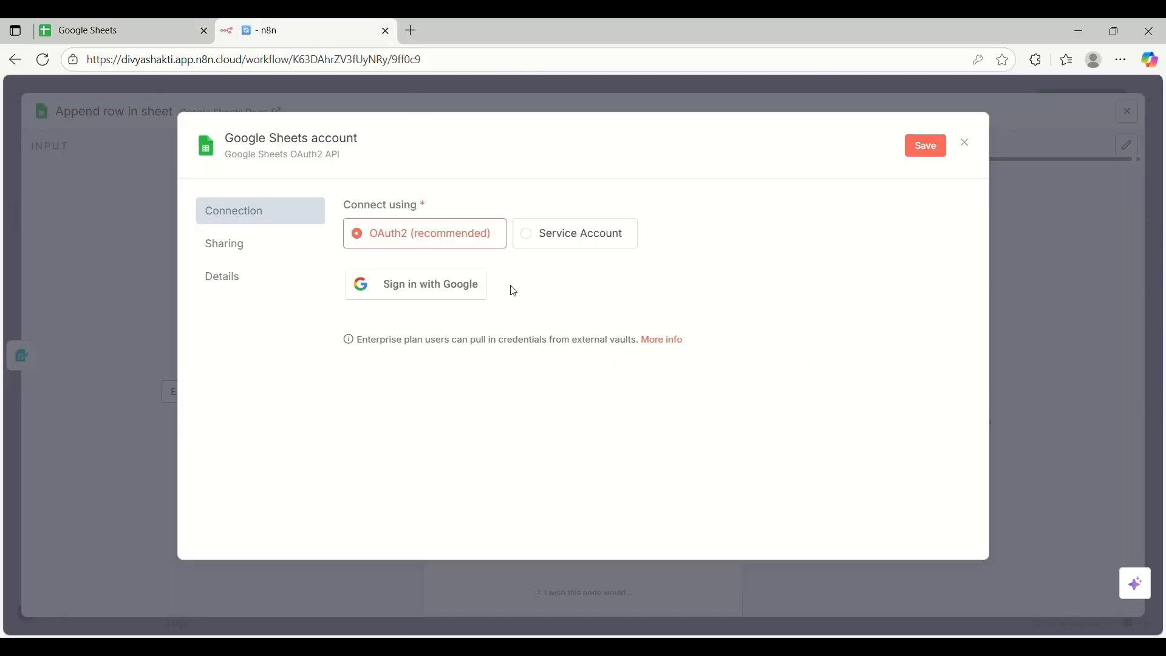
click(80, 35)
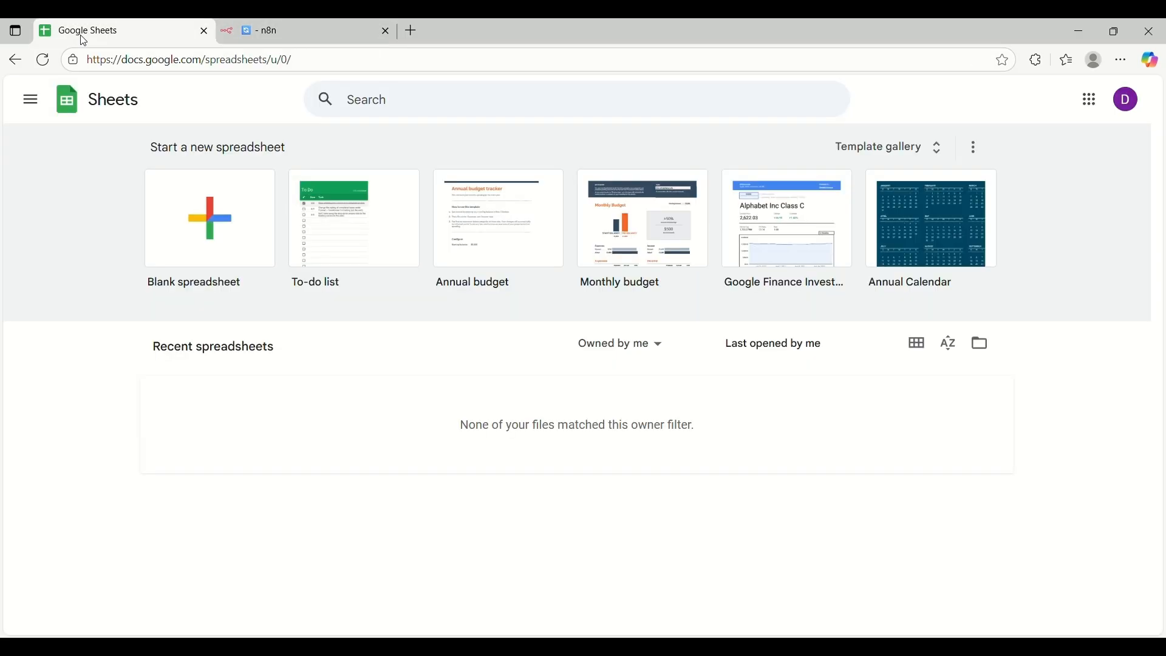
click(282, 19)
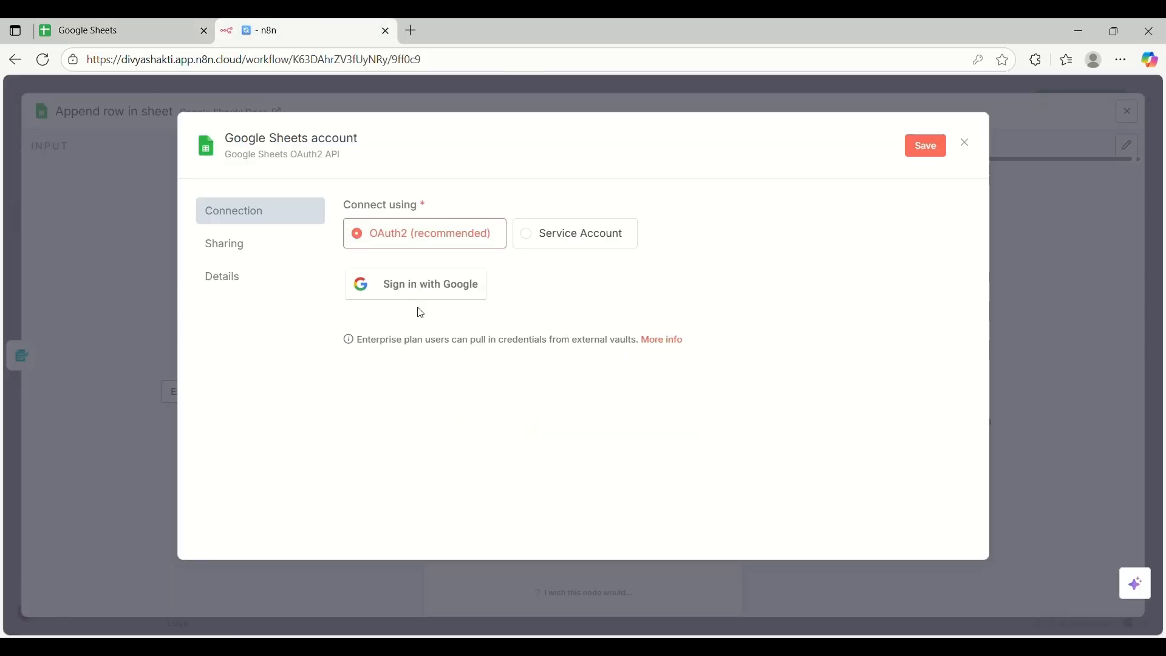
click(392, 292)
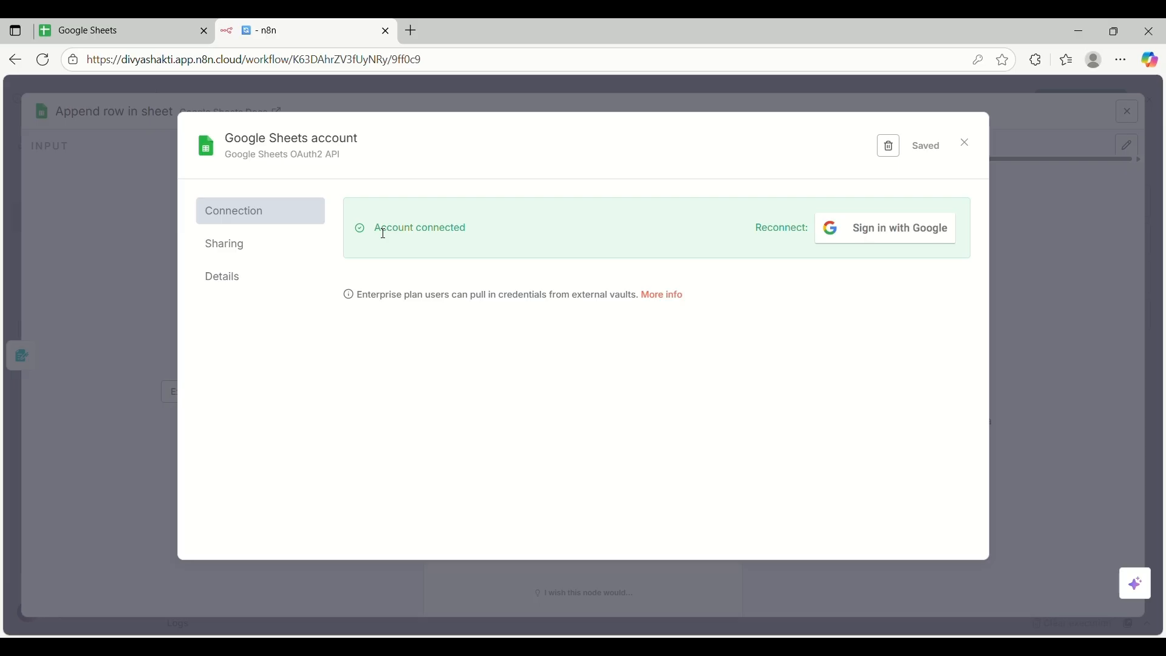
drag(380, 230, 477, 237)
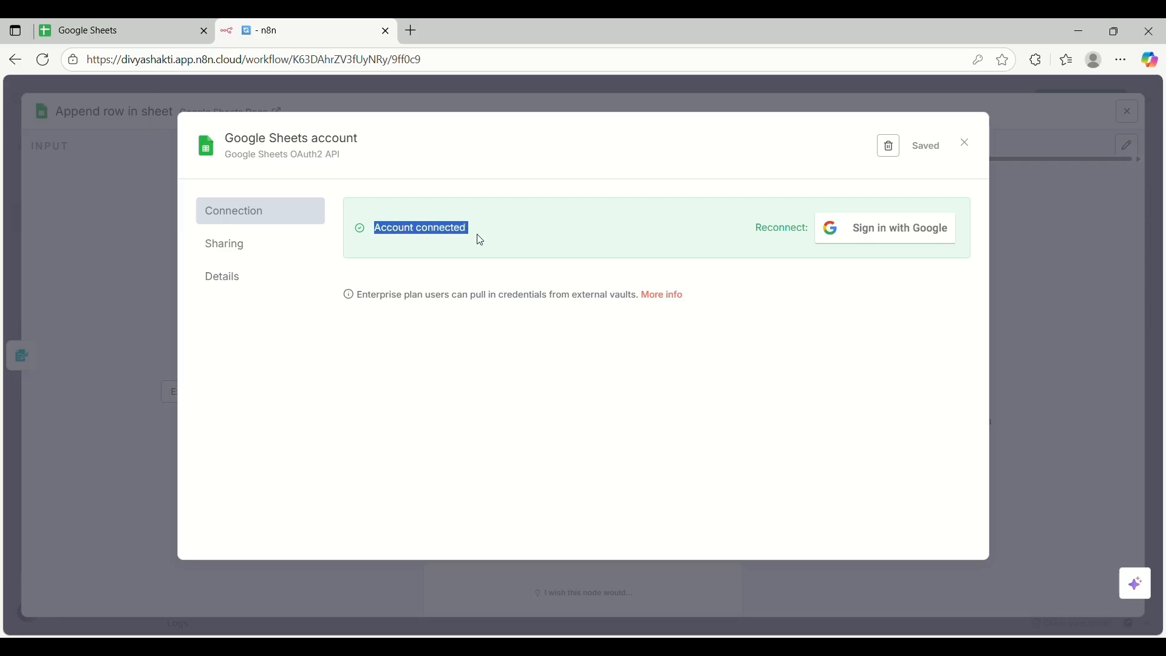
click(778, 138)
click(971, 147)
click(971, 147)
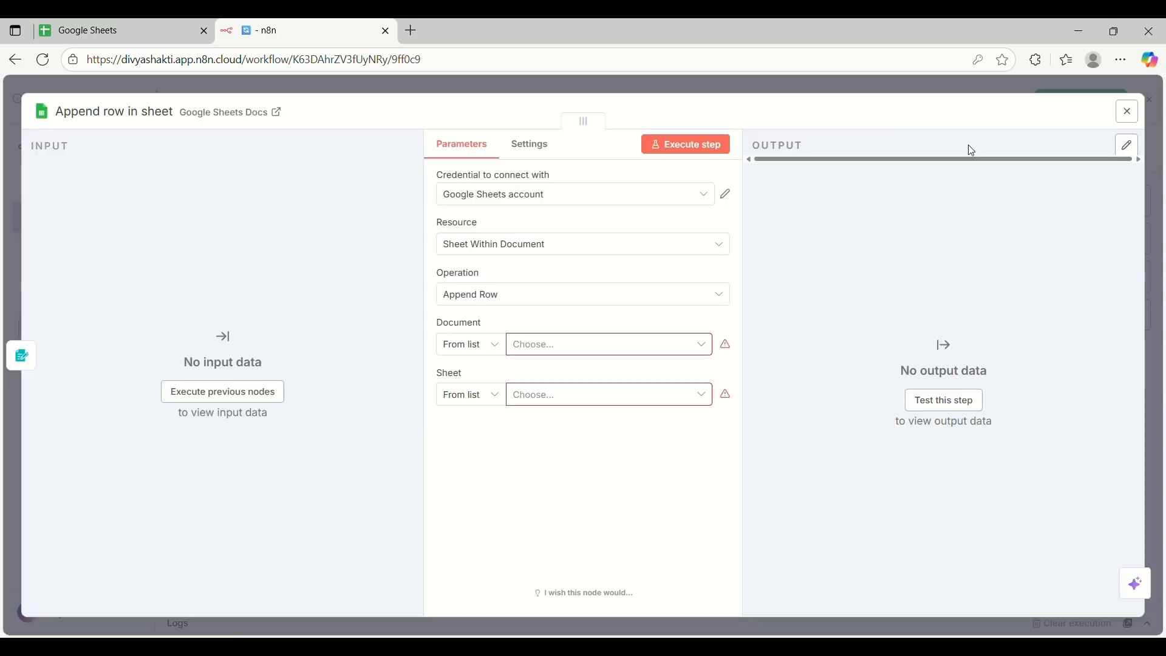
Keep 'Google Sheets account' as the credential, then start a blank spreadsheet in Google Sheets
click(665, 195)
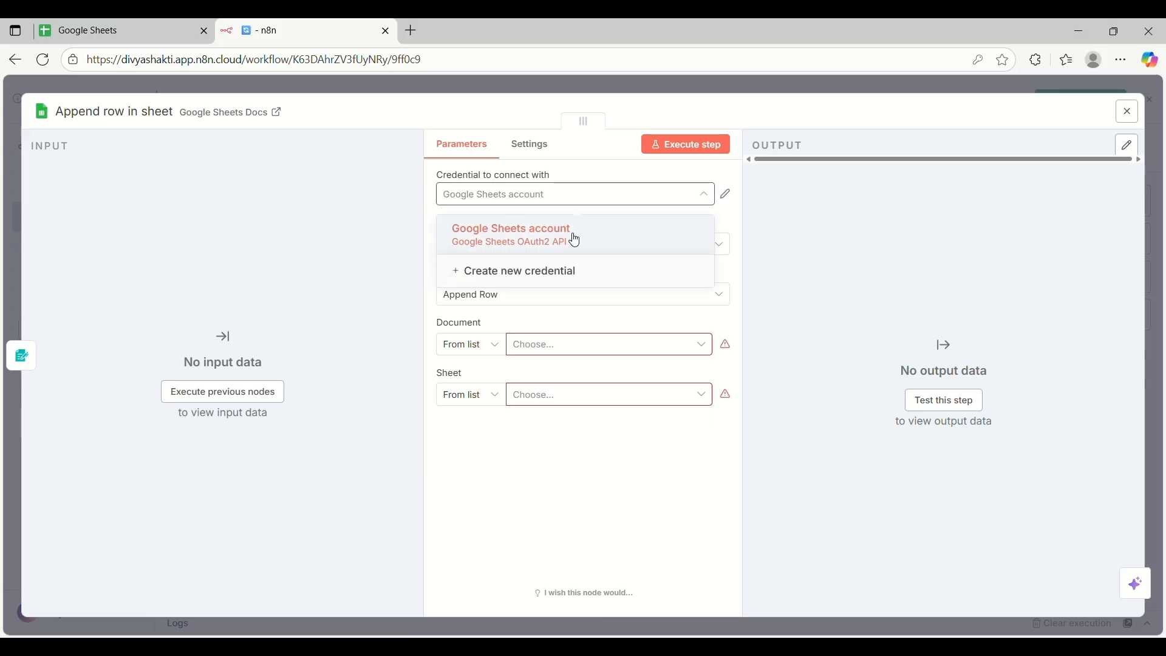
click(688, 196)
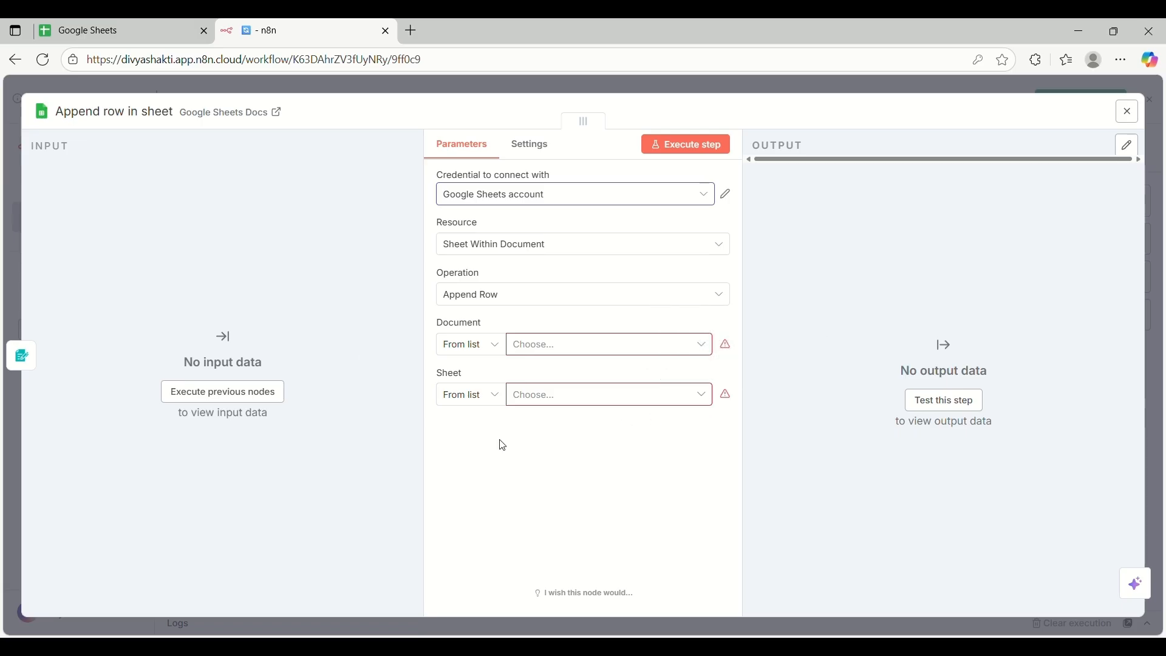
click(84, 23)
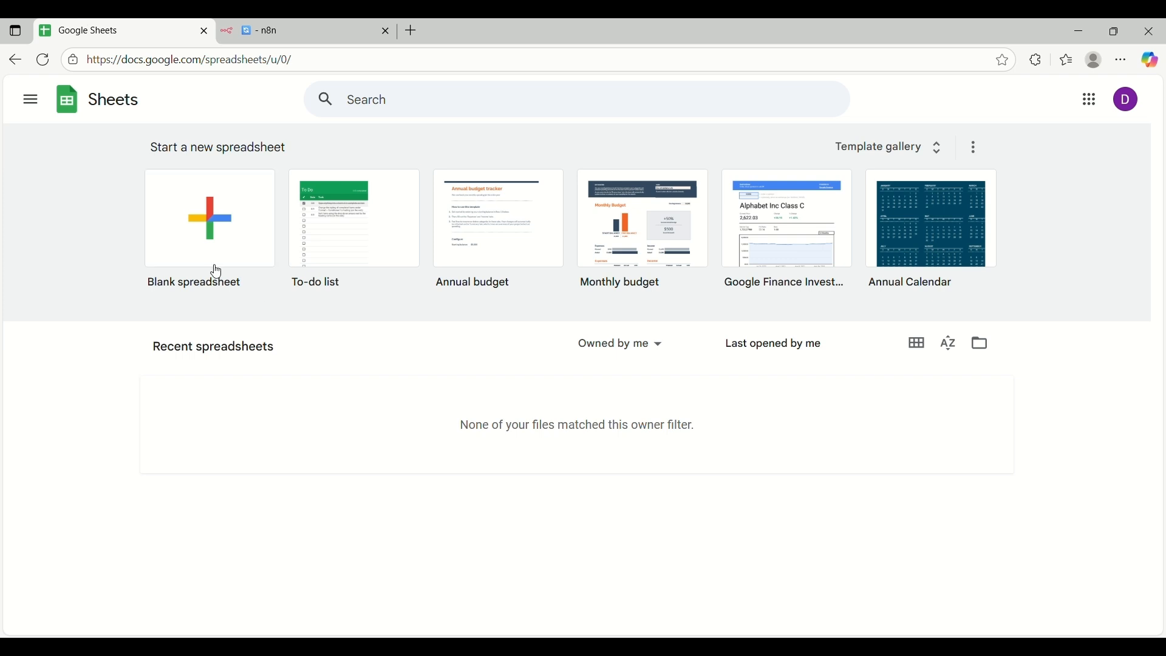
click(201, 214)
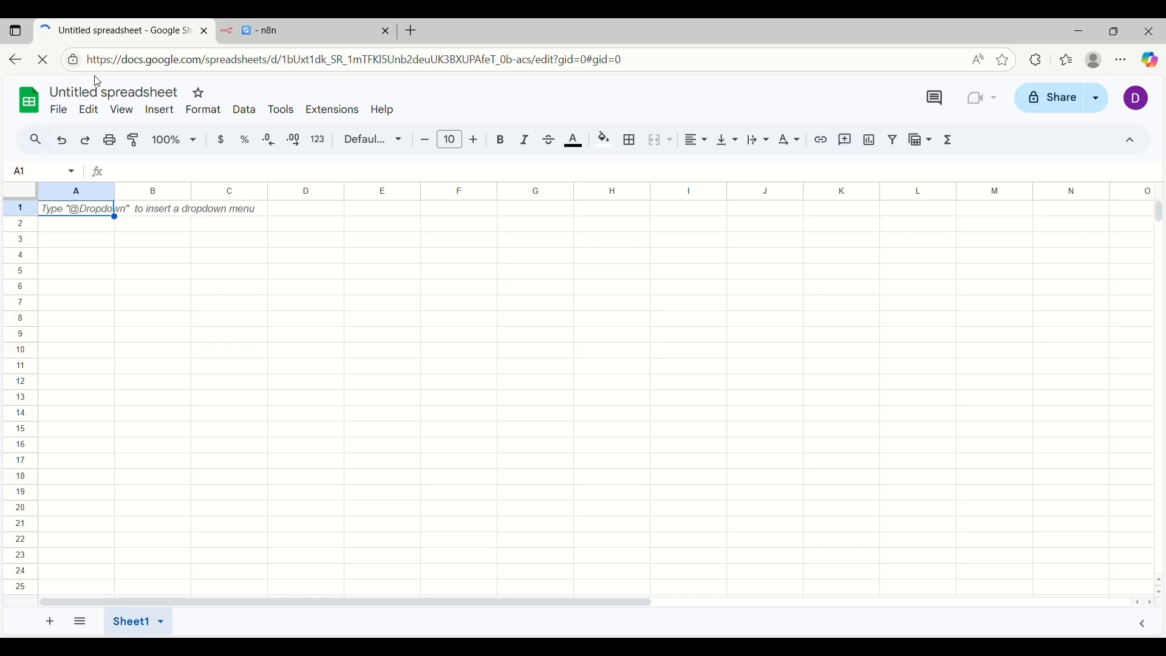
Rename the untitled spreadsheet to 'Contact Details'
click(131, 93)
key(BackSpace)
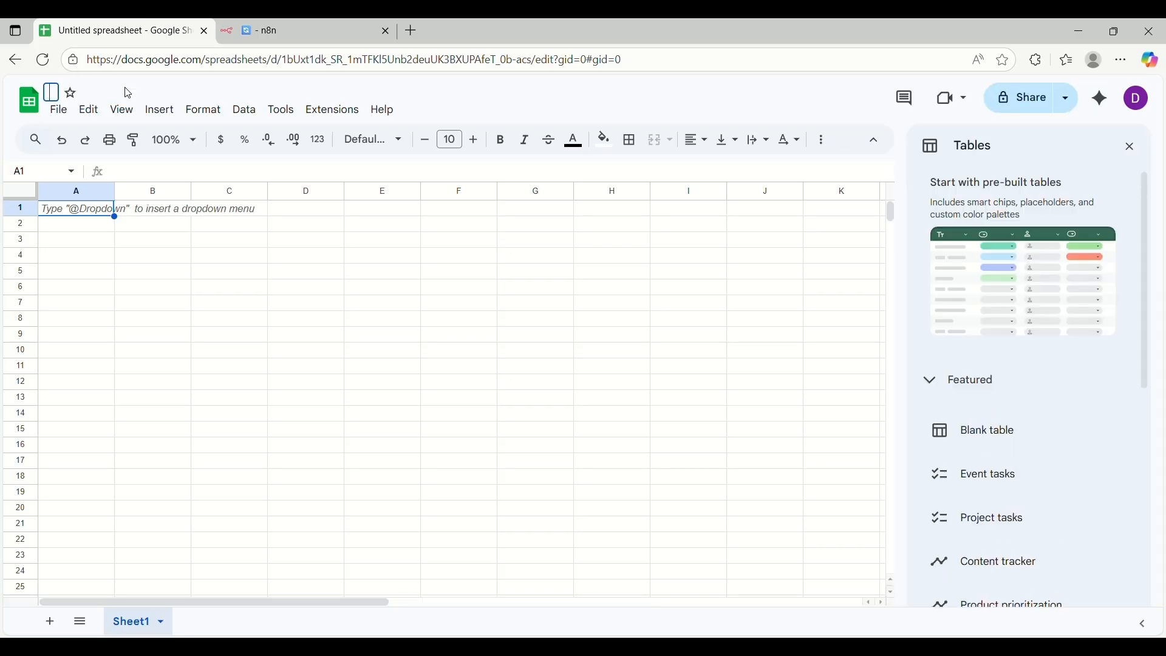
text(Contac)
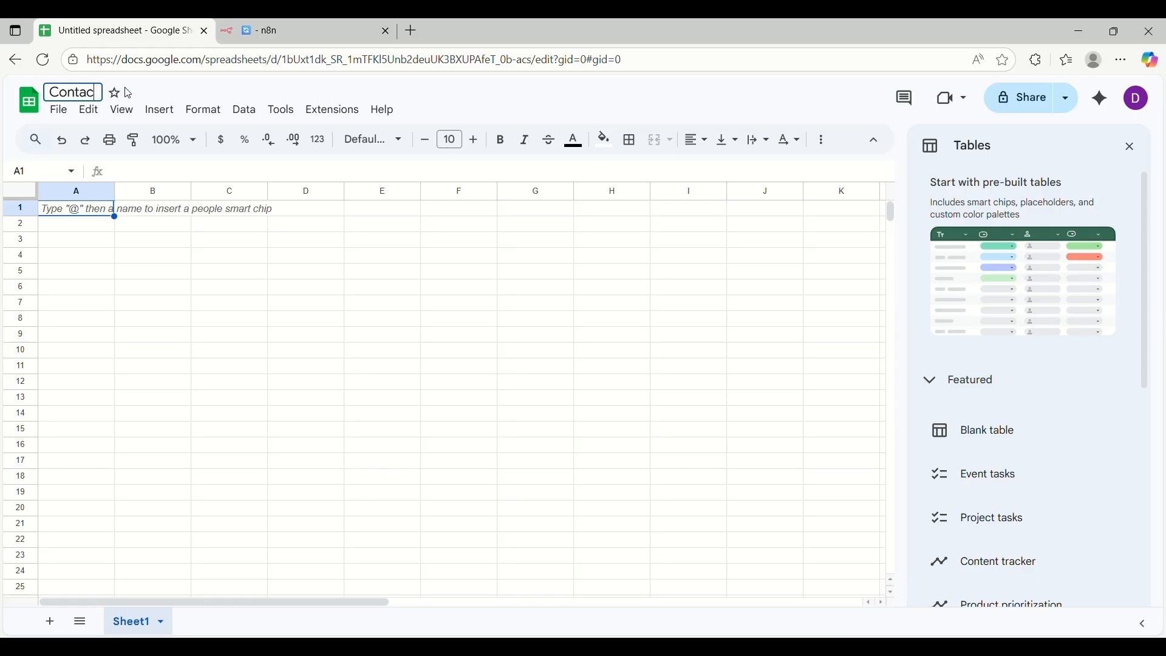
text(t Details)
click(59, 214)
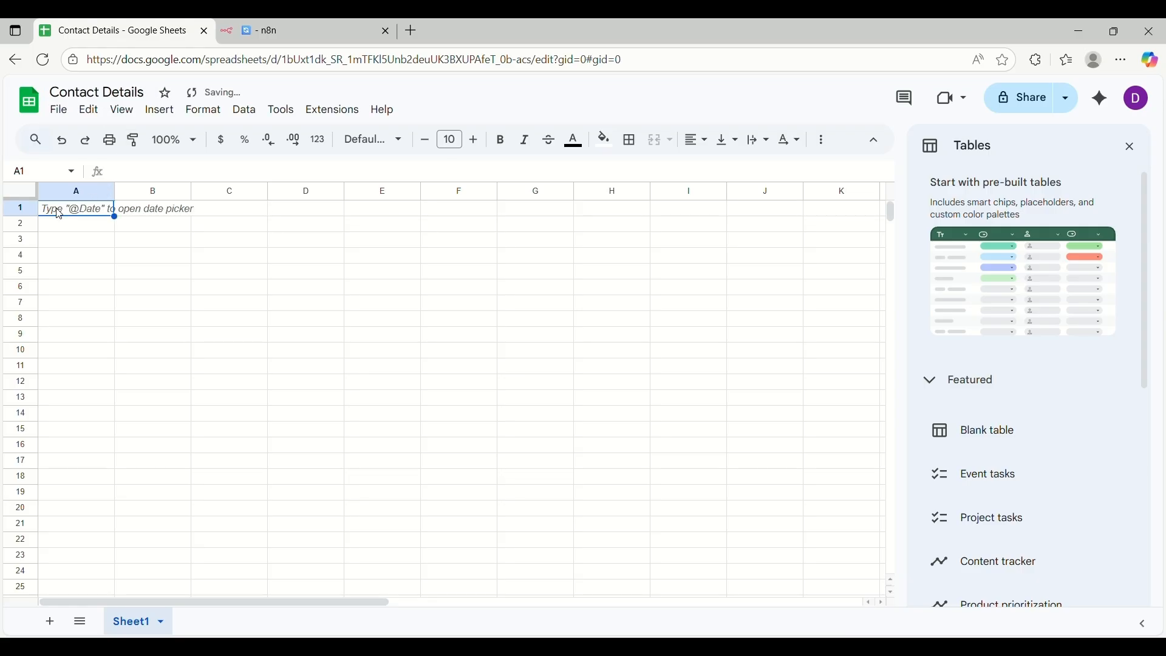
Enter headers Name, Email and Message in A1:C1 and close the tables panel
click(148, 213)
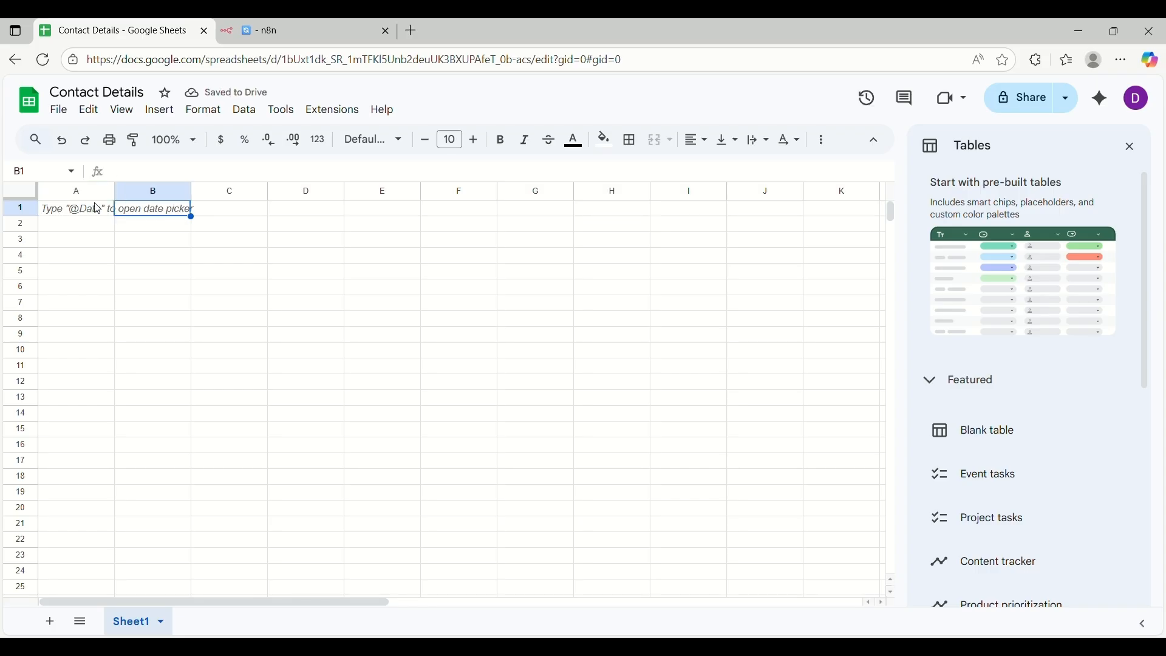
click(77, 215)
text(Name)
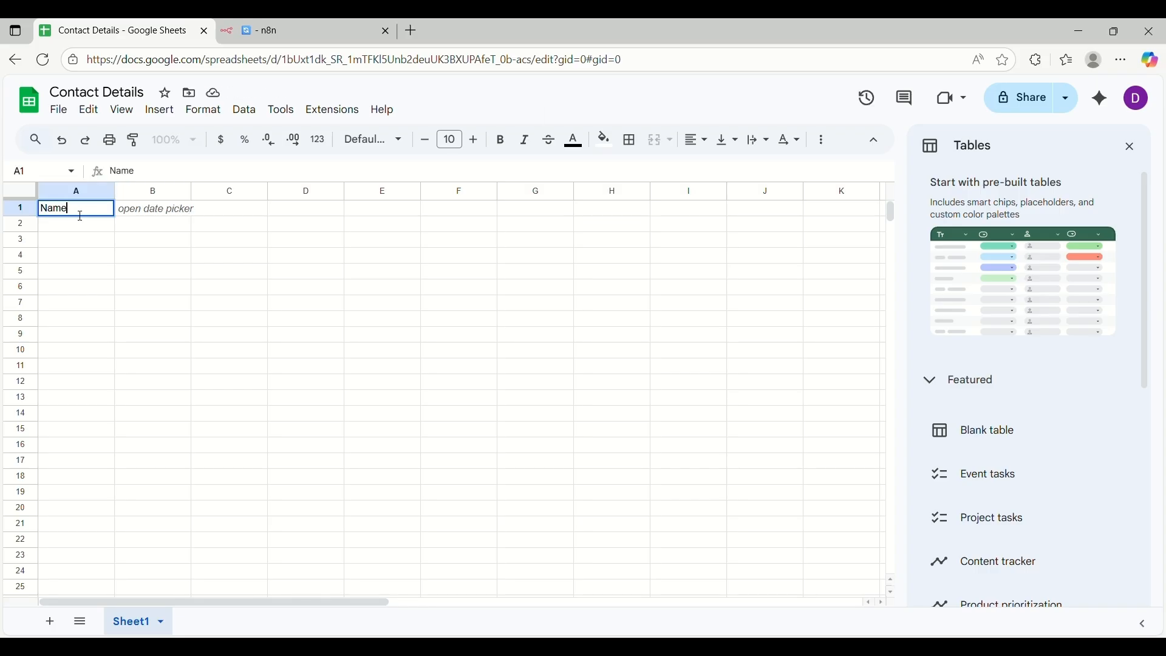
click(162, 217)
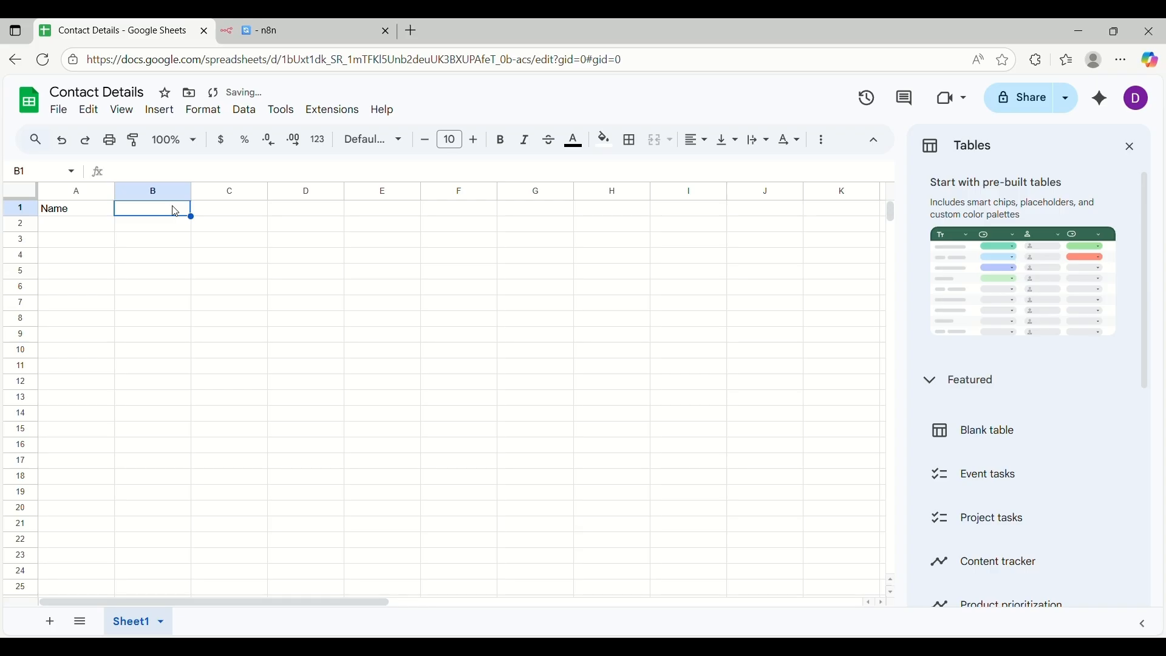
text(Email)
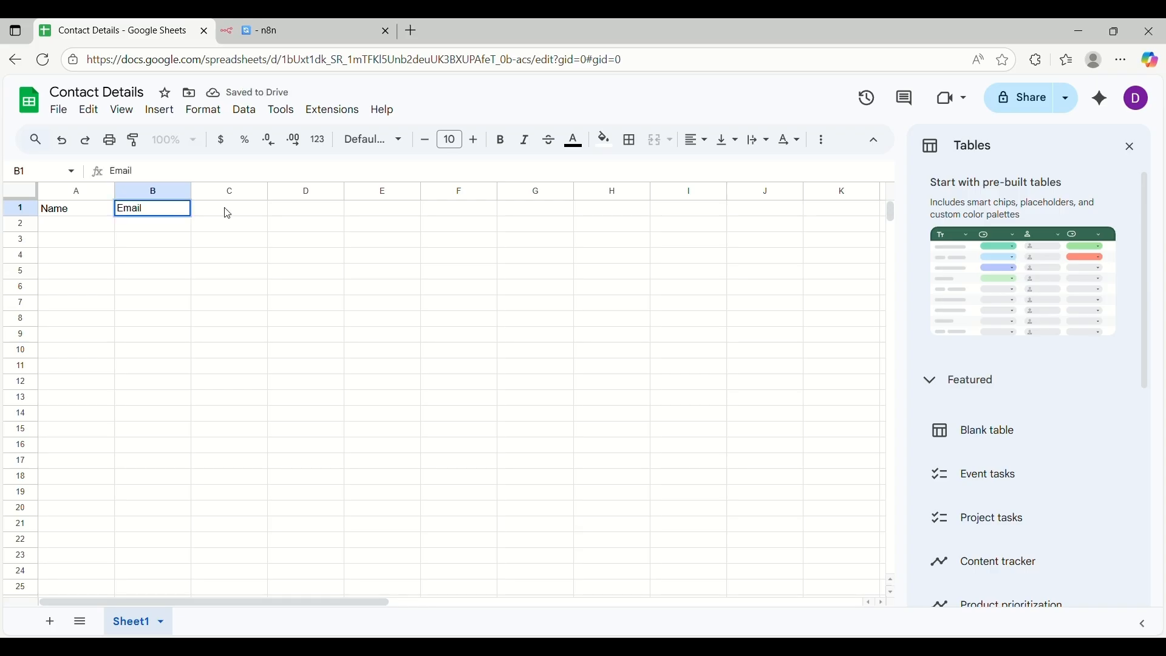
click(228, 213)
text(Messa)
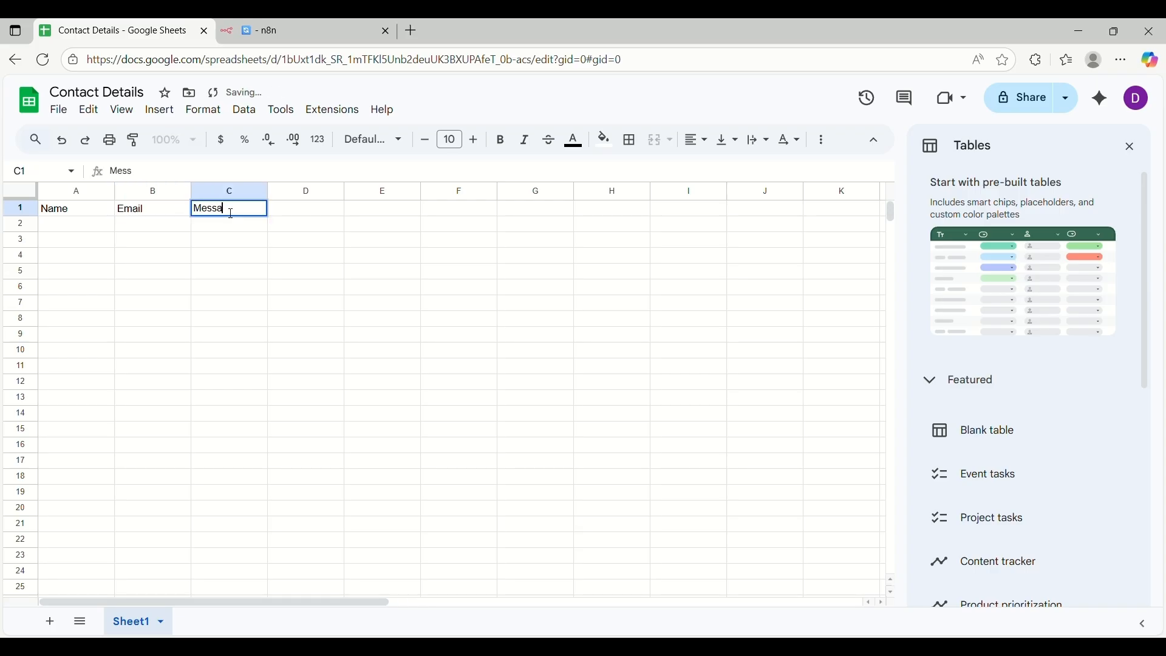
text(ge)
click(1135, 148)
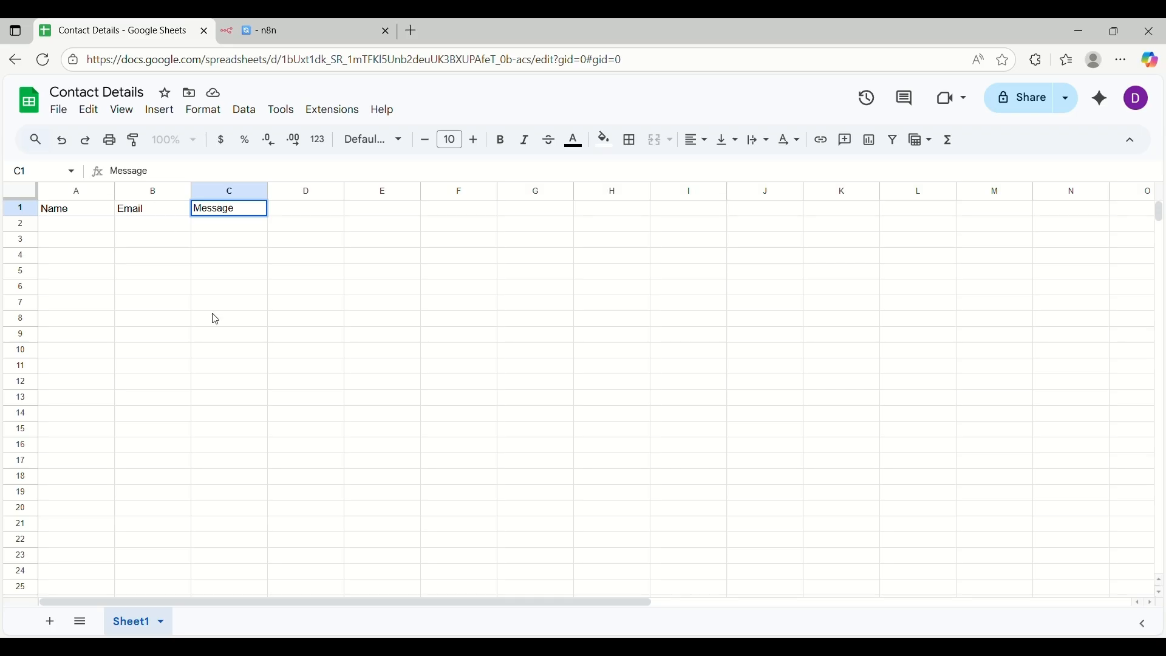
click(271, 23)
Choose 'Contact Details' as the node's target document
click(237, 261)
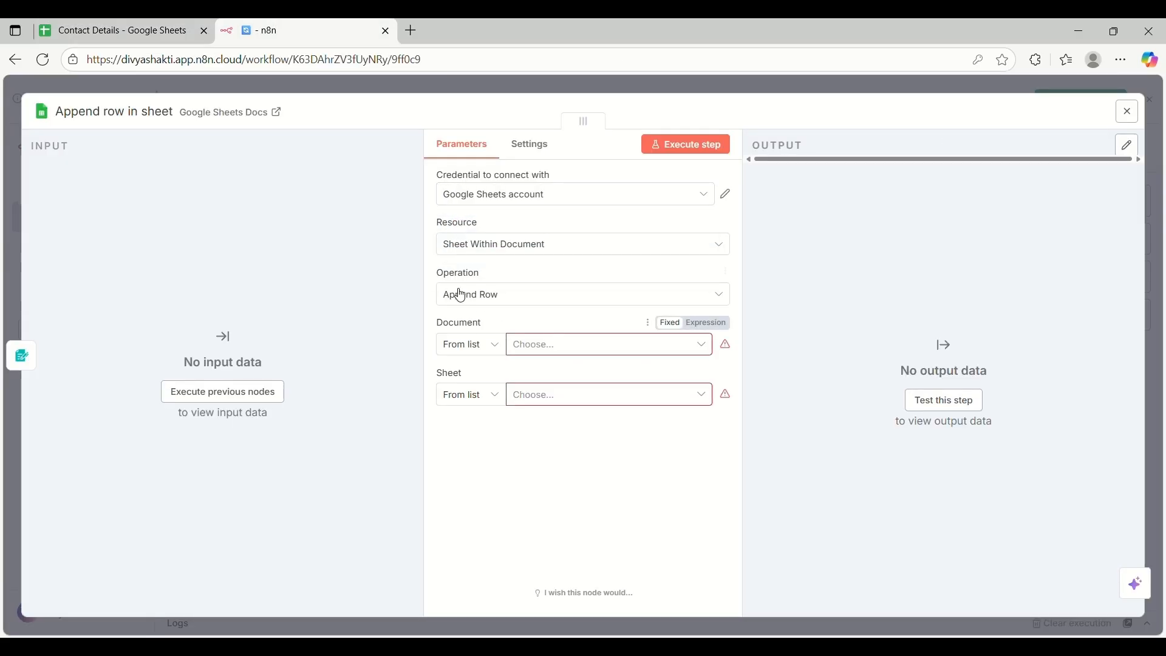
click(565, 349)
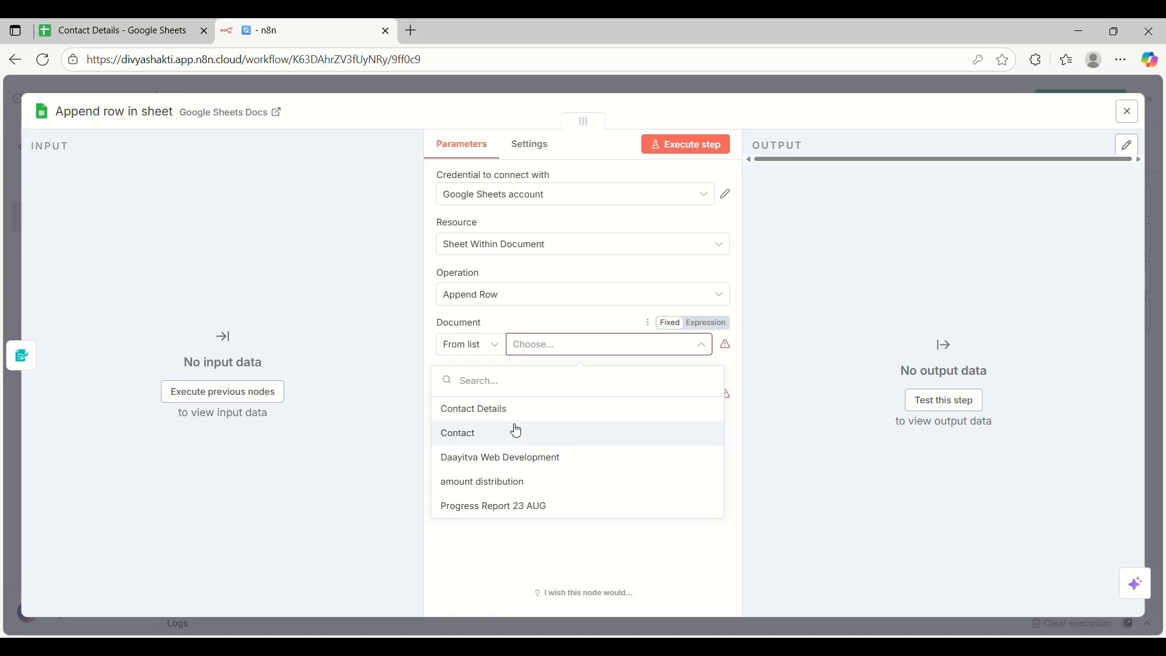
click(56, 26)
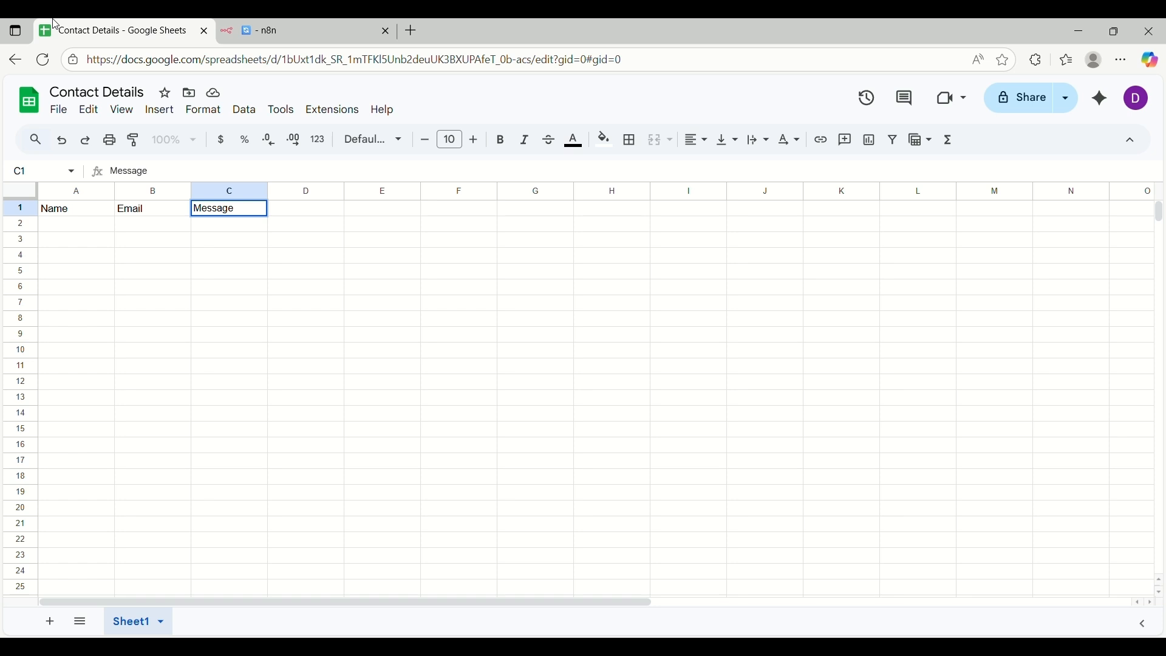
click(317, 24)
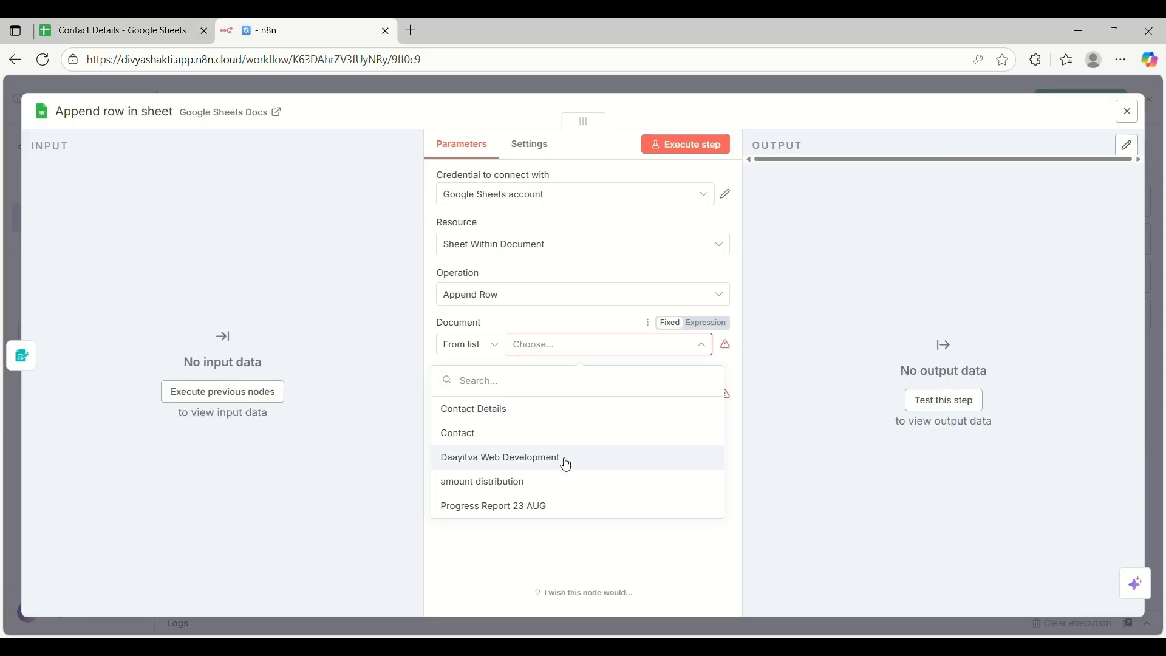
click(111, 28)
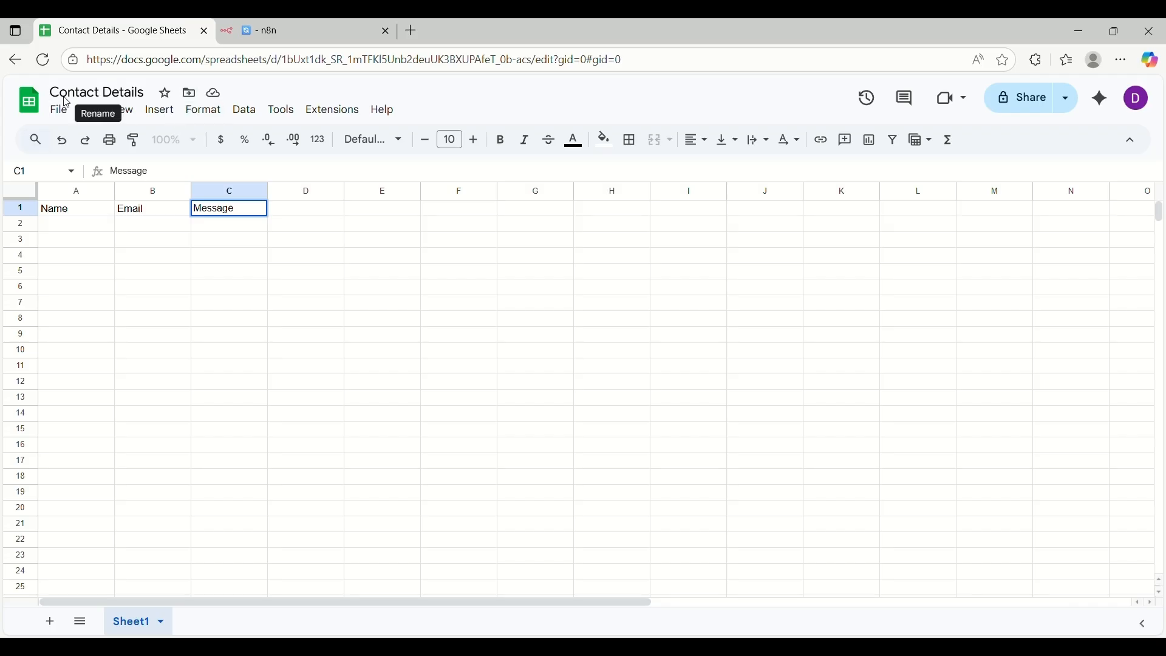
click(303, 27)
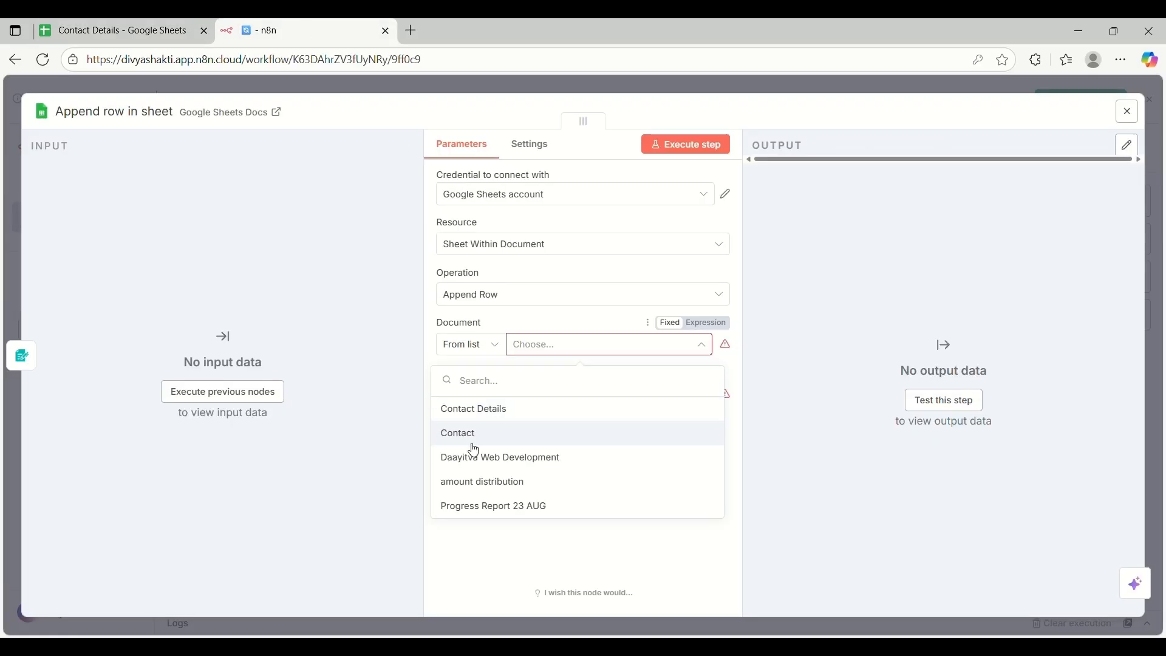
click(477, 411)
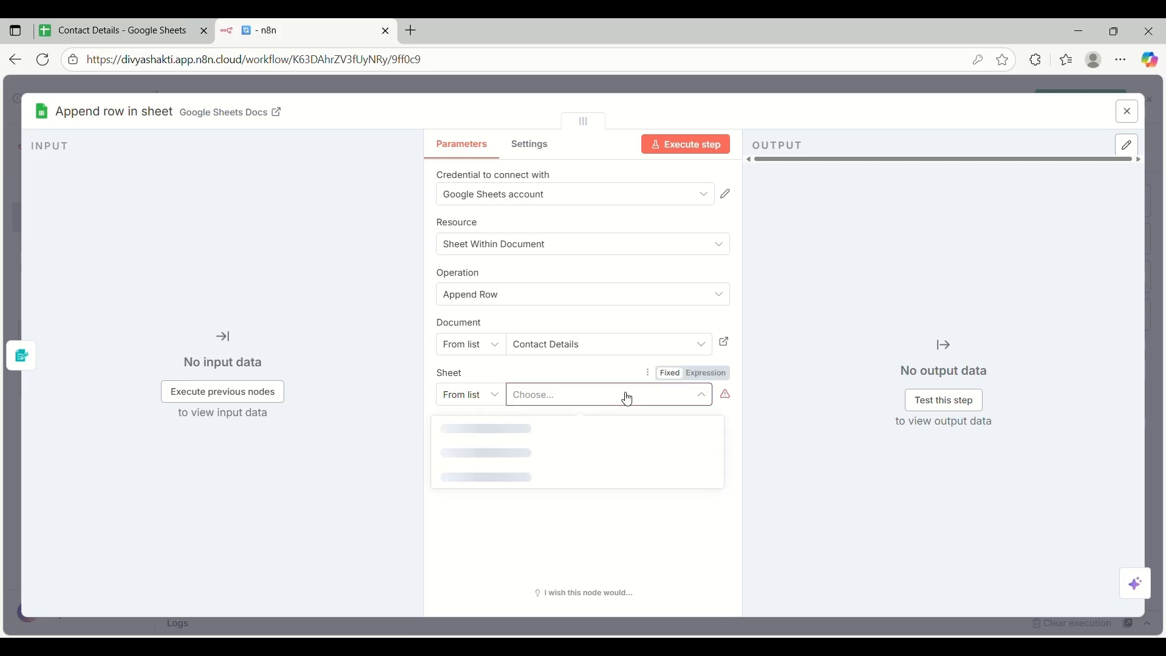
Choose Sheet1 as the target sheet
click(101, 22)
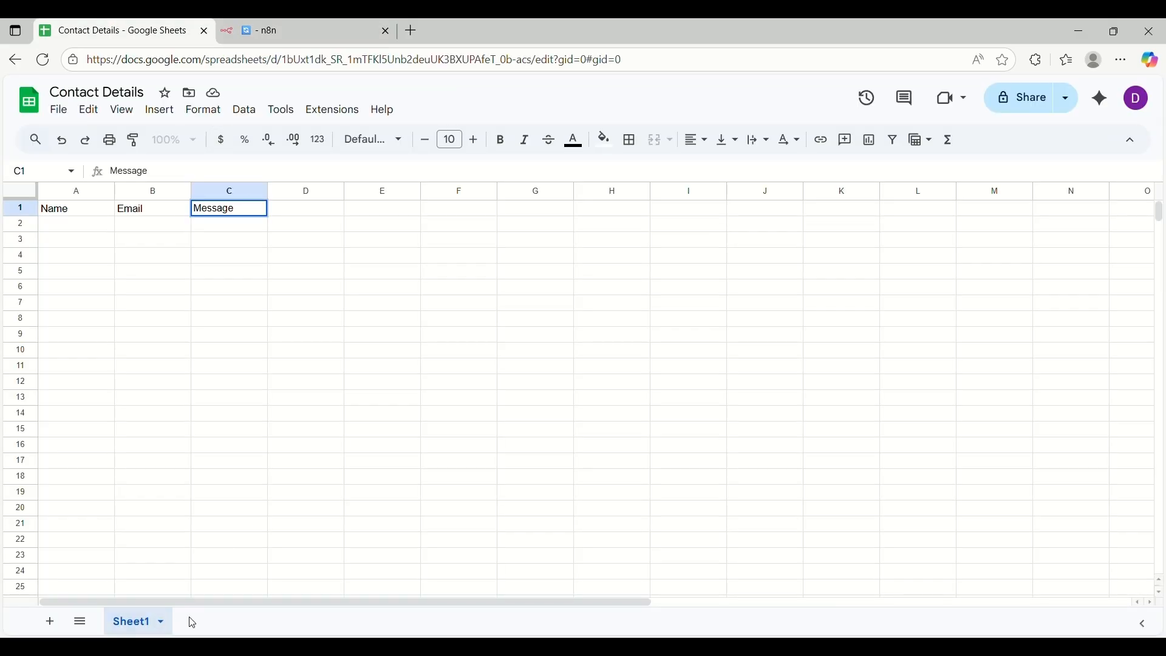
click(276, 21)
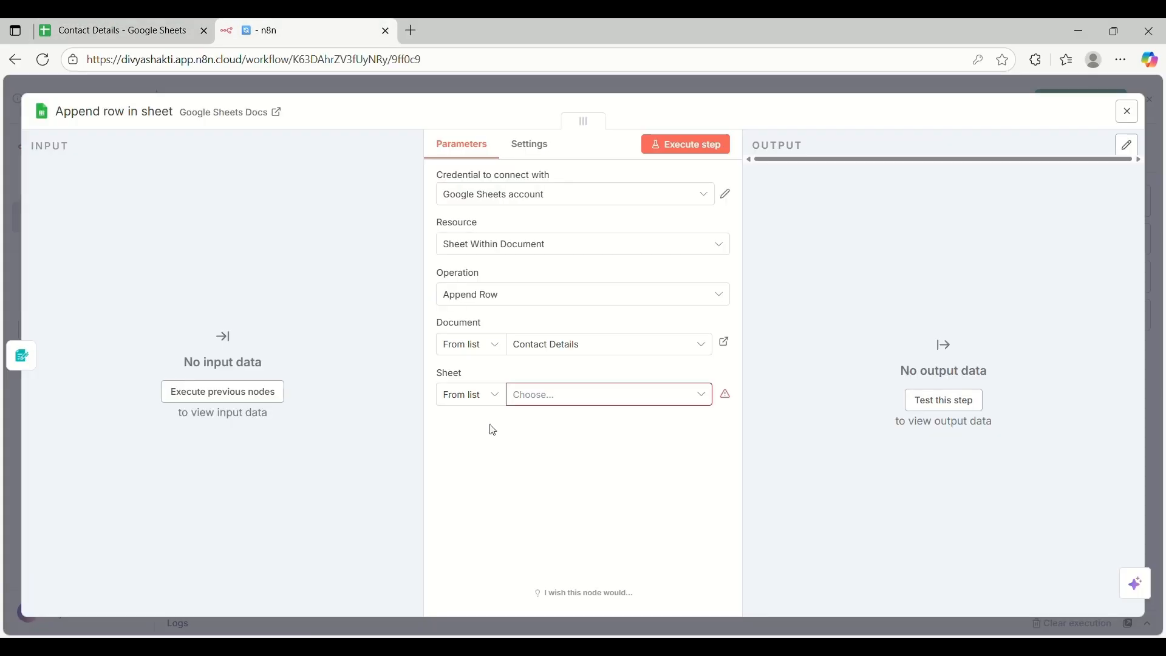
click(574, 397)
click(456, 427)
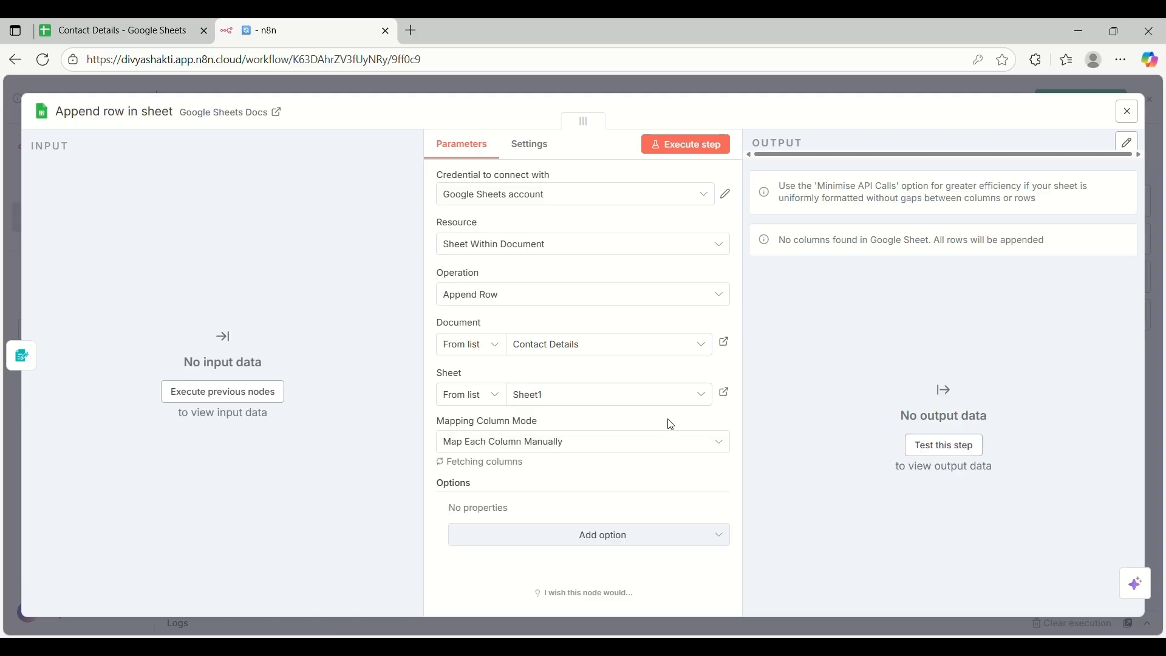
Reload the sheet's columns so Values to Send shows Name, Email and Message
scroll(667, 422, down, 3)
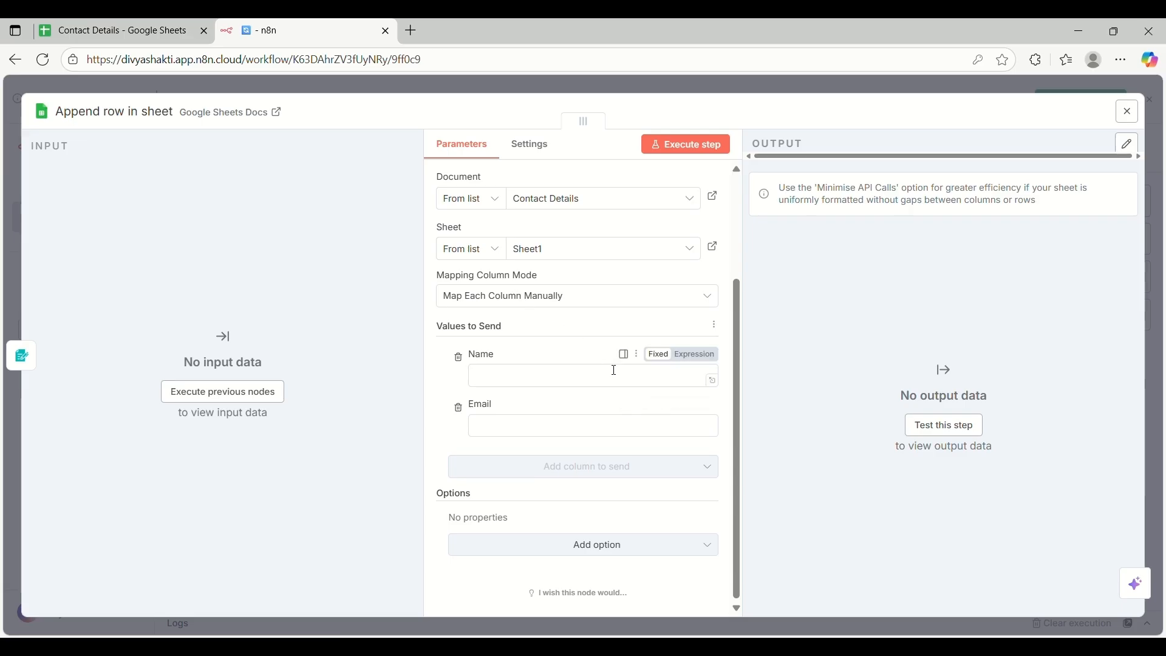
click(139, 25)
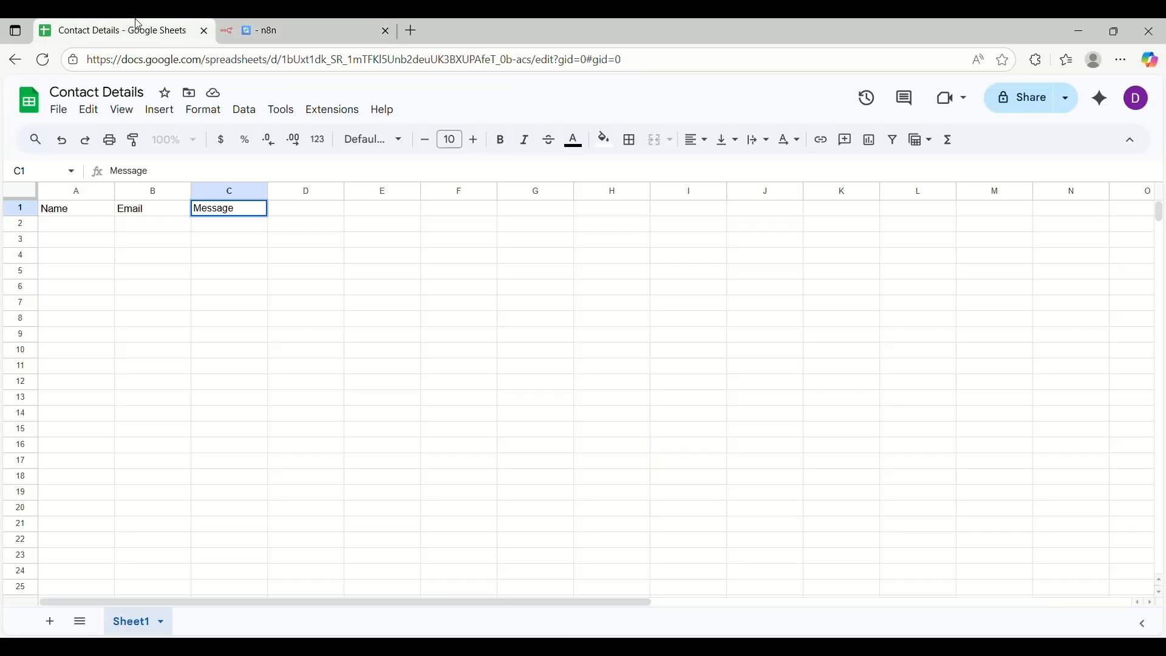
click(243, 263)
click(285, 30)
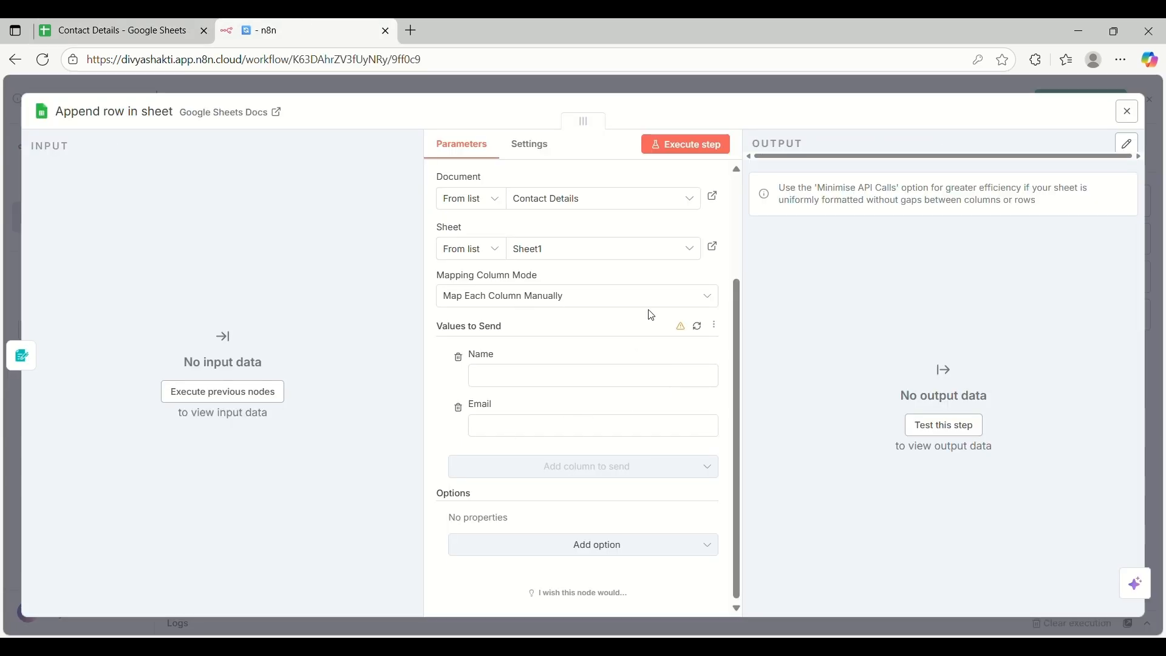
click(699, 329)
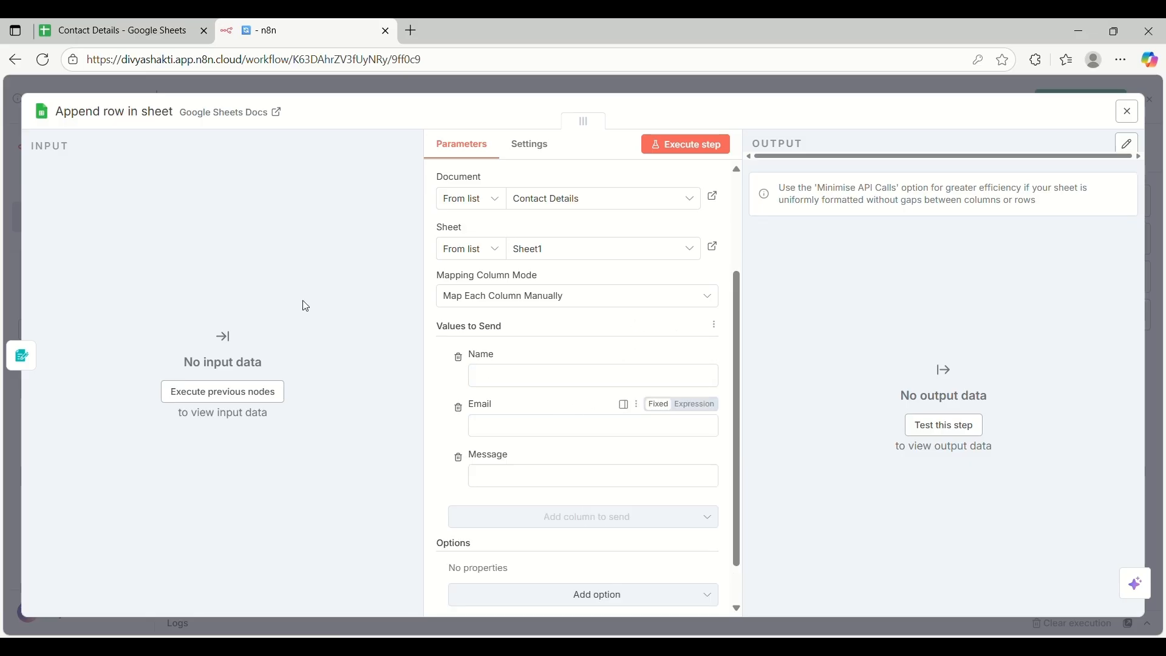
click(123, 28)
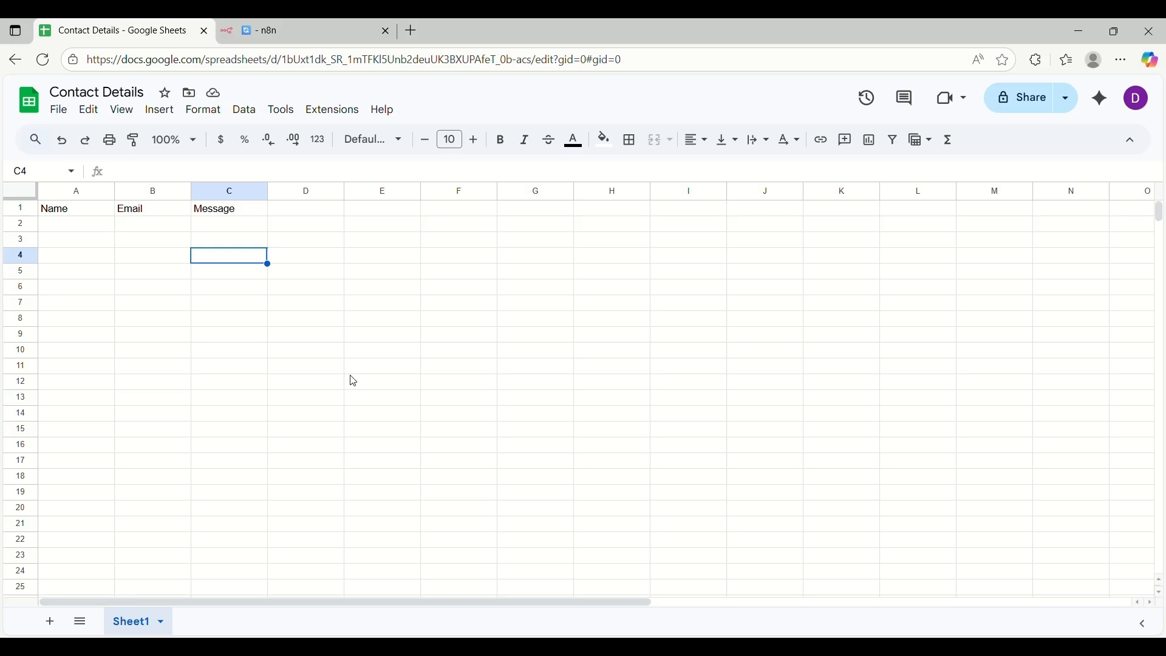
click(301, 21)
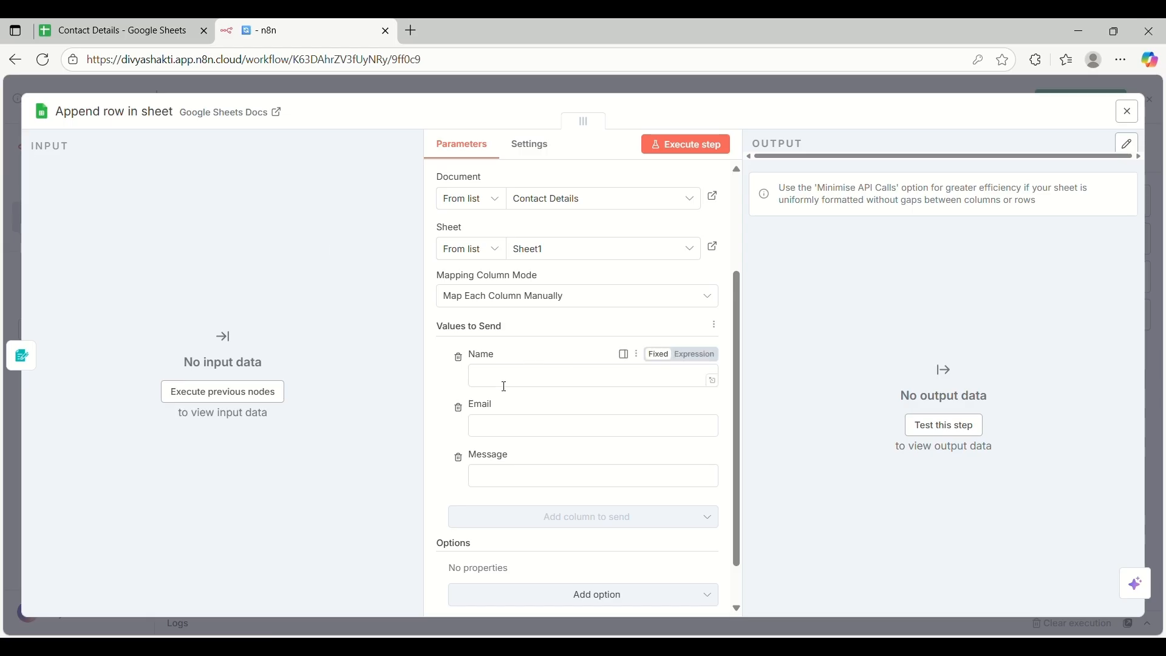
click(549, 376)
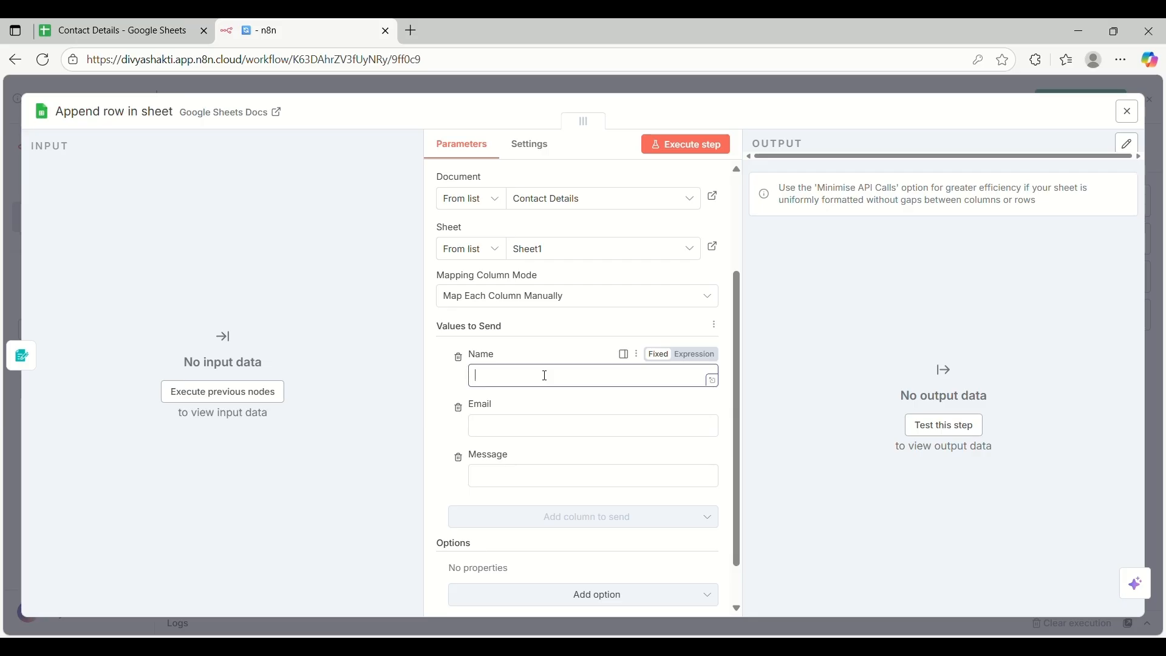
Fill Name with a sample name, Email with a short address, Message with 'Hello', and run the step
click(523, 427)
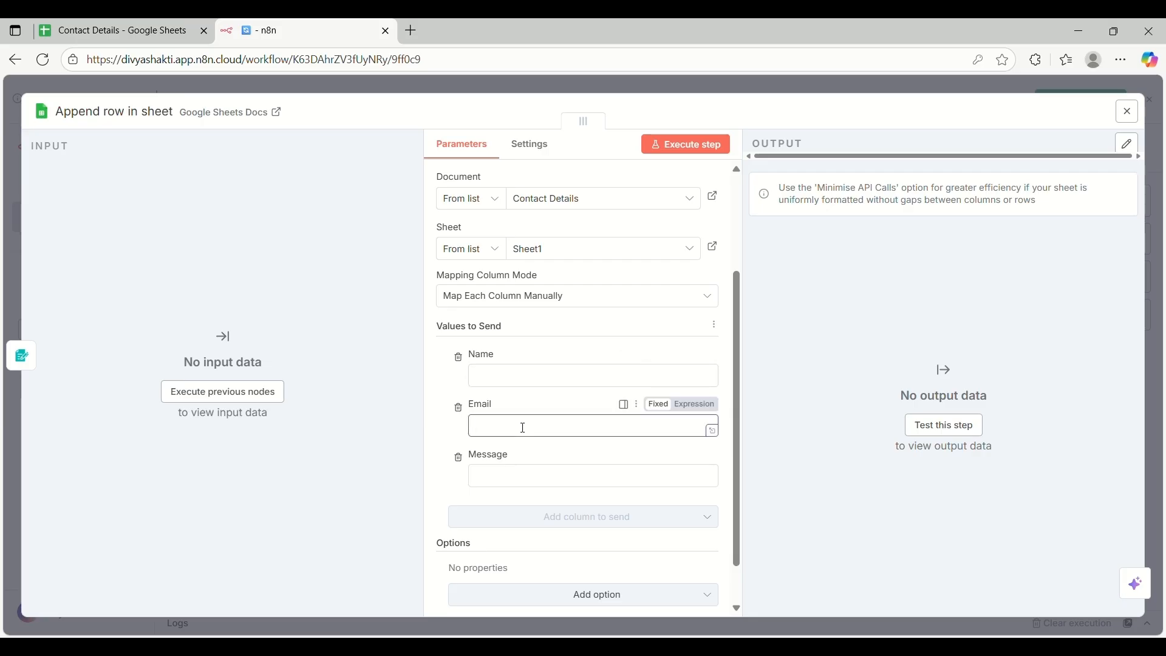
click(547, 479)
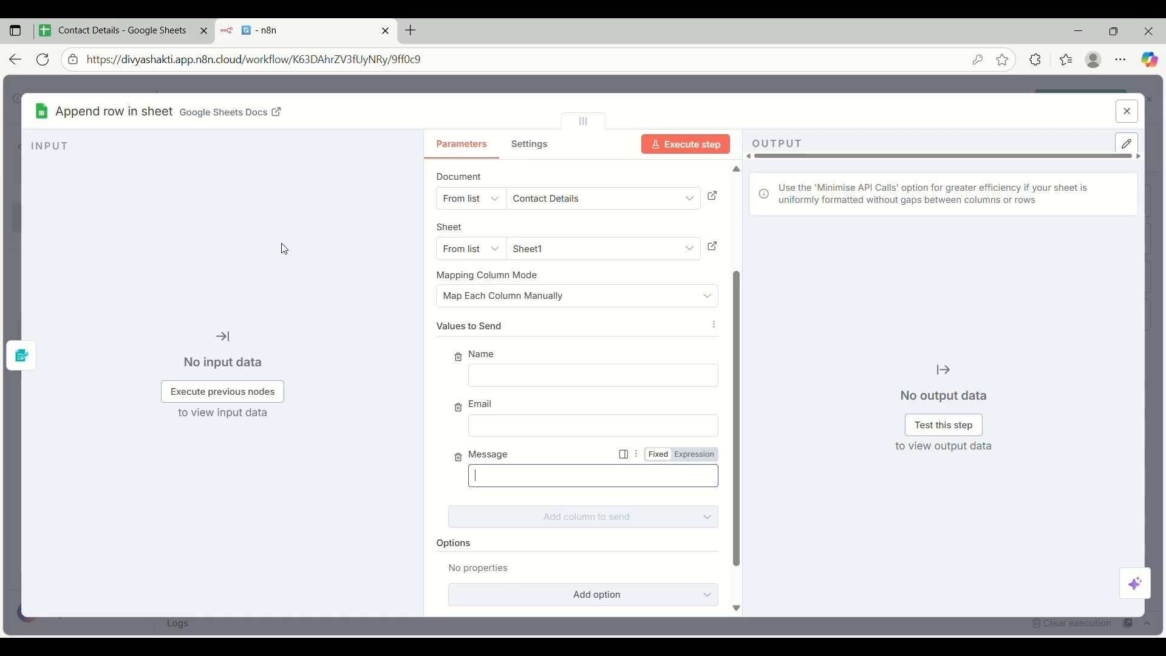
click(557, 381)
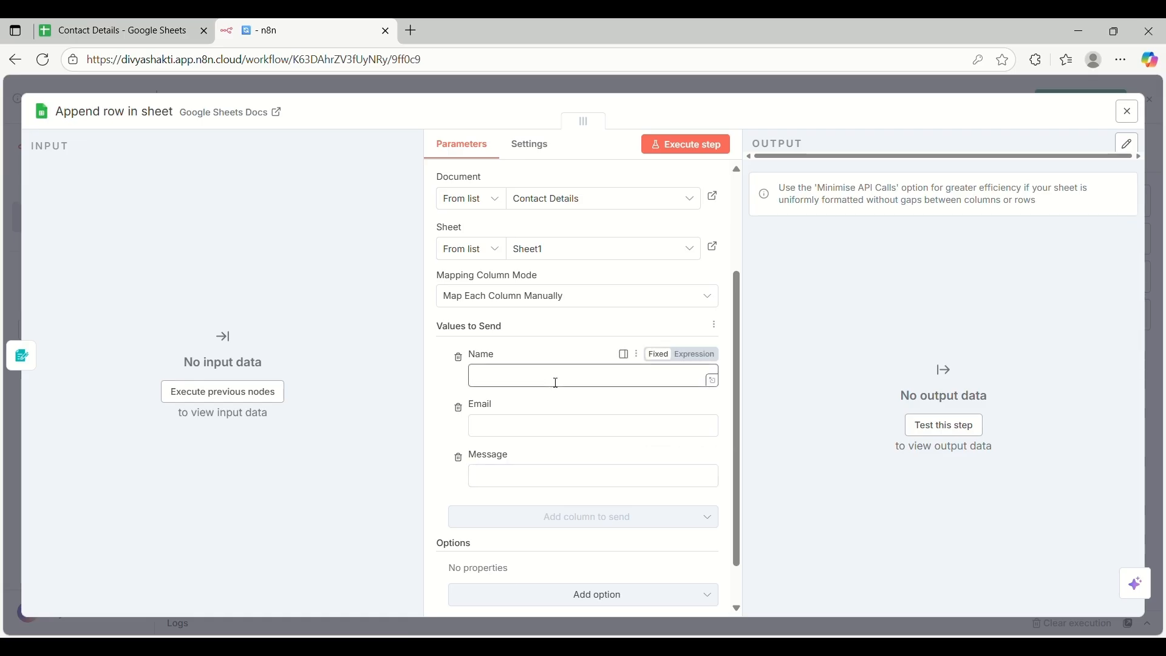
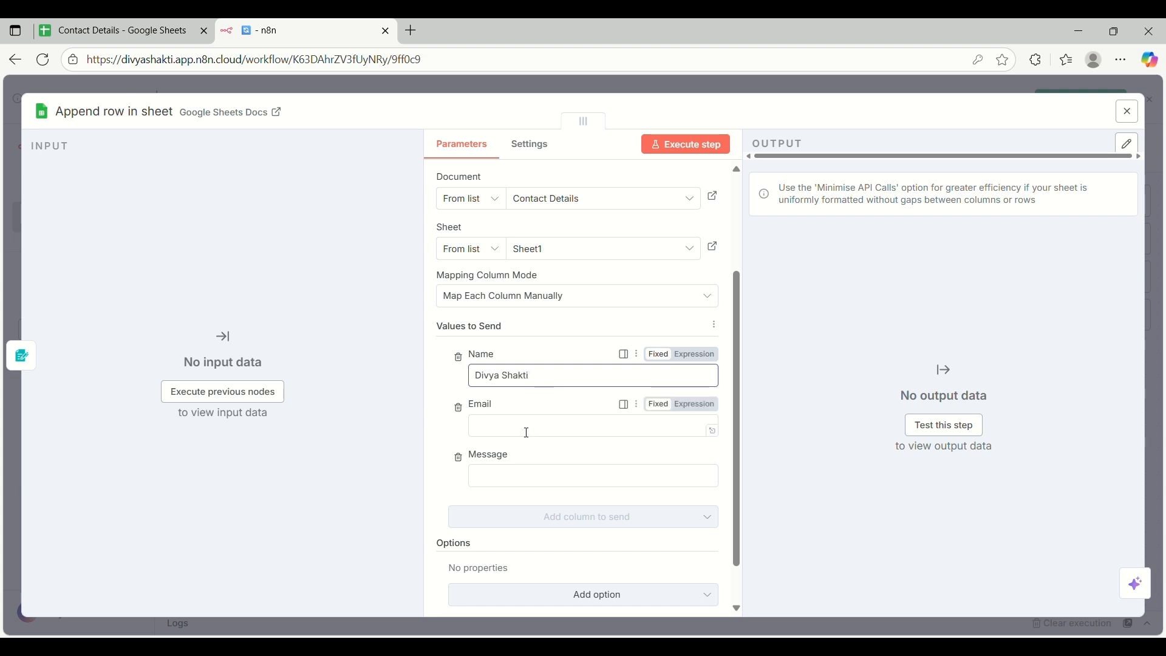
click(528, 432)
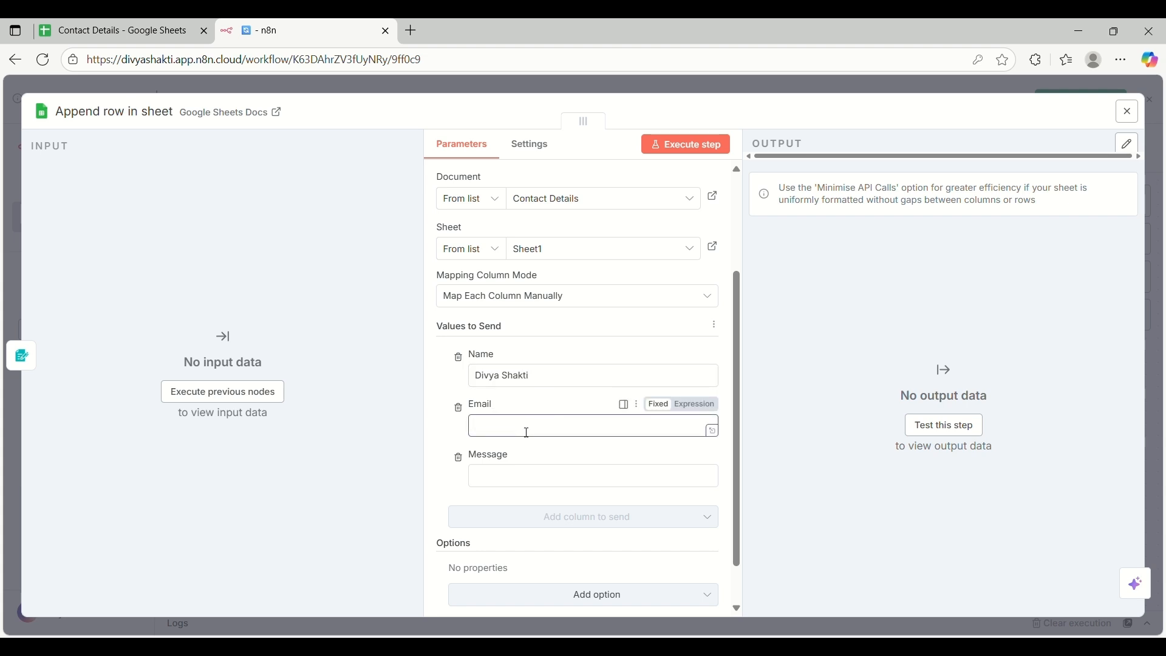
key(ctrl+v)
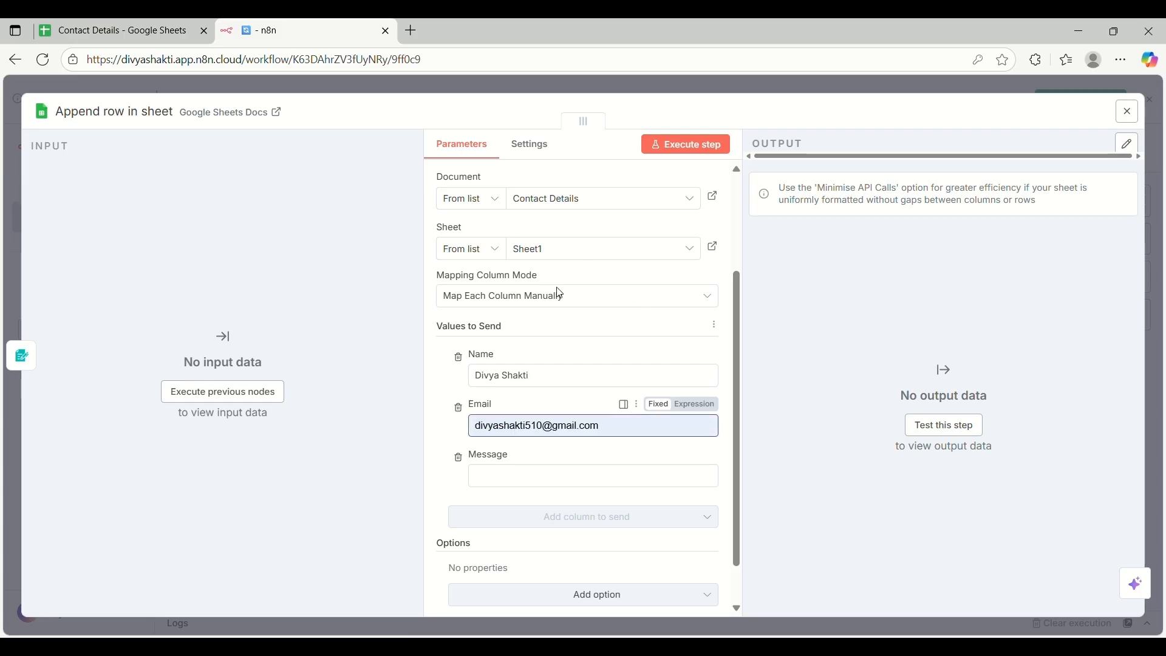
key(Delete)
key(Delete)
key(Delete)
key(Delete)
key(Delete)
key(Delete)
key(Delete)
key(Delete)
key(Delete)
key(Delete)
key(Delete)
key(Delete)
key(Delete)
key(Delete)
key(Delete)
key(Delete)
key(Delete)
key(Delete)
key(Delete)
key(Delete)
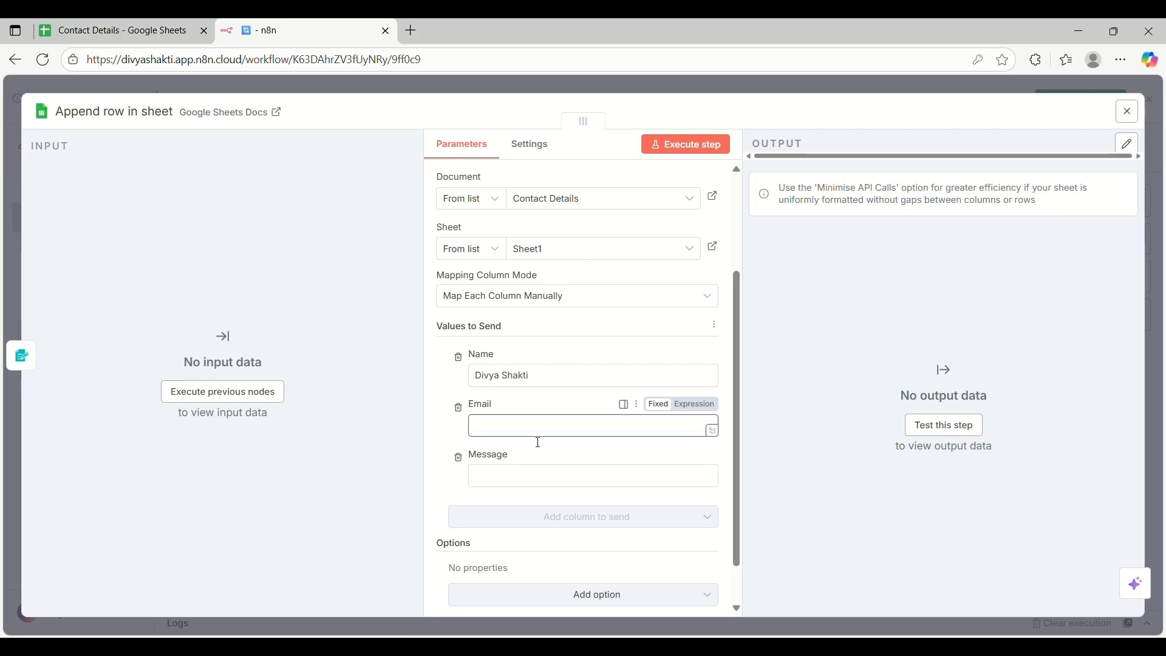
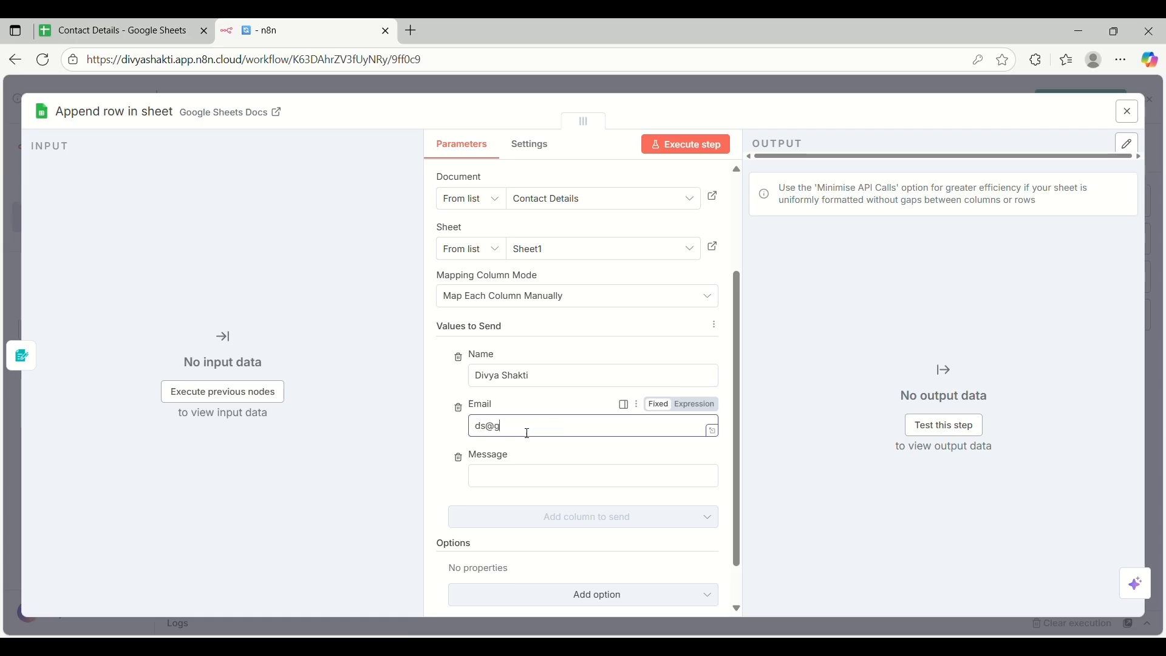
click(493, 477)
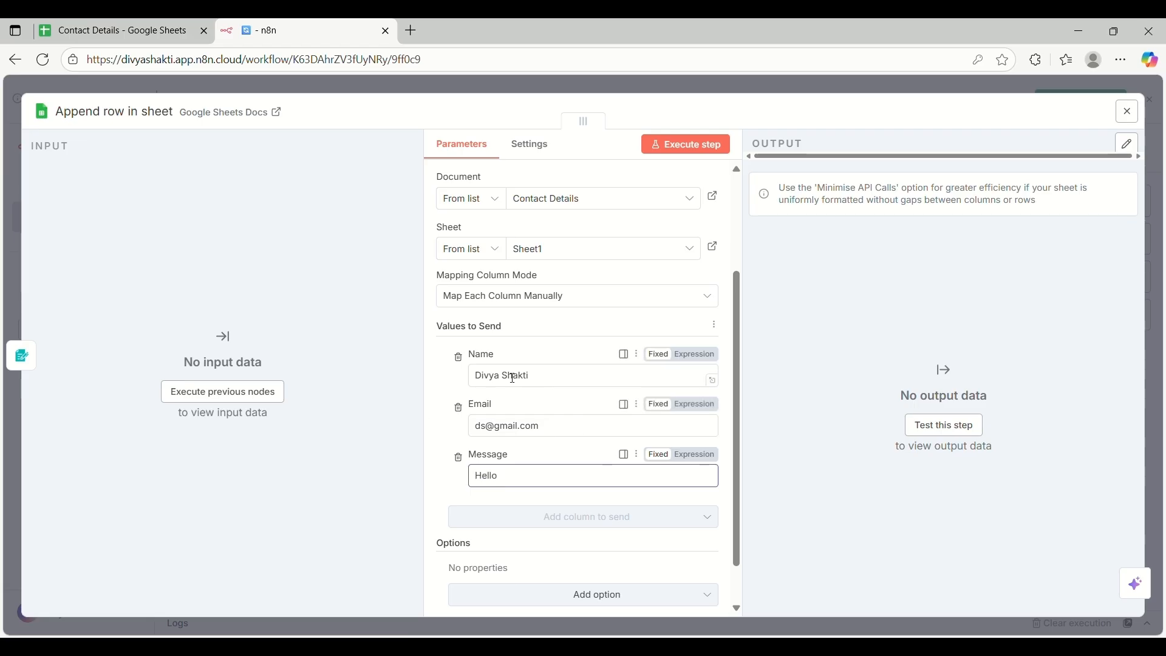
scroll(589, 454, down, 1)
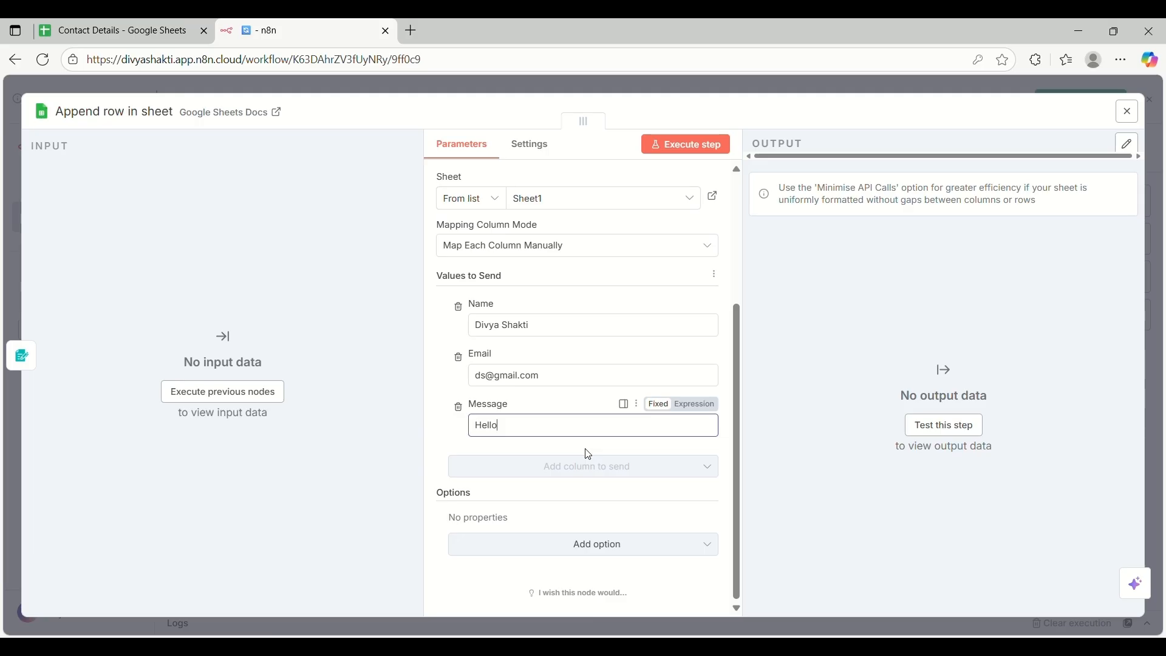
click(687, 144)
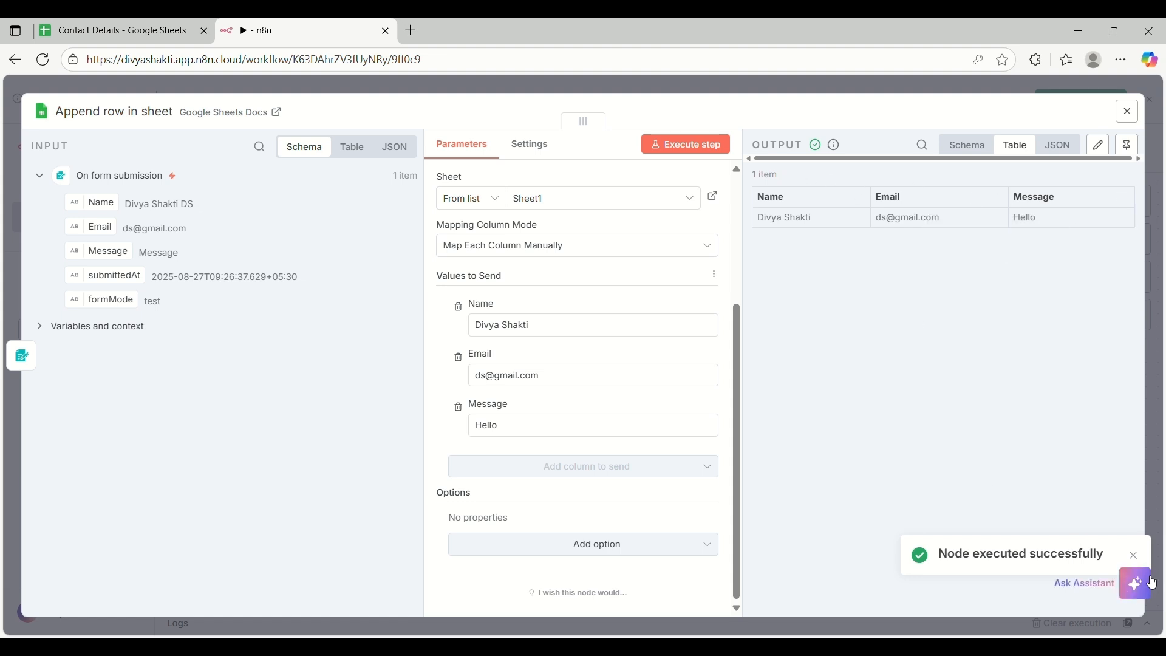
click(95, 23)
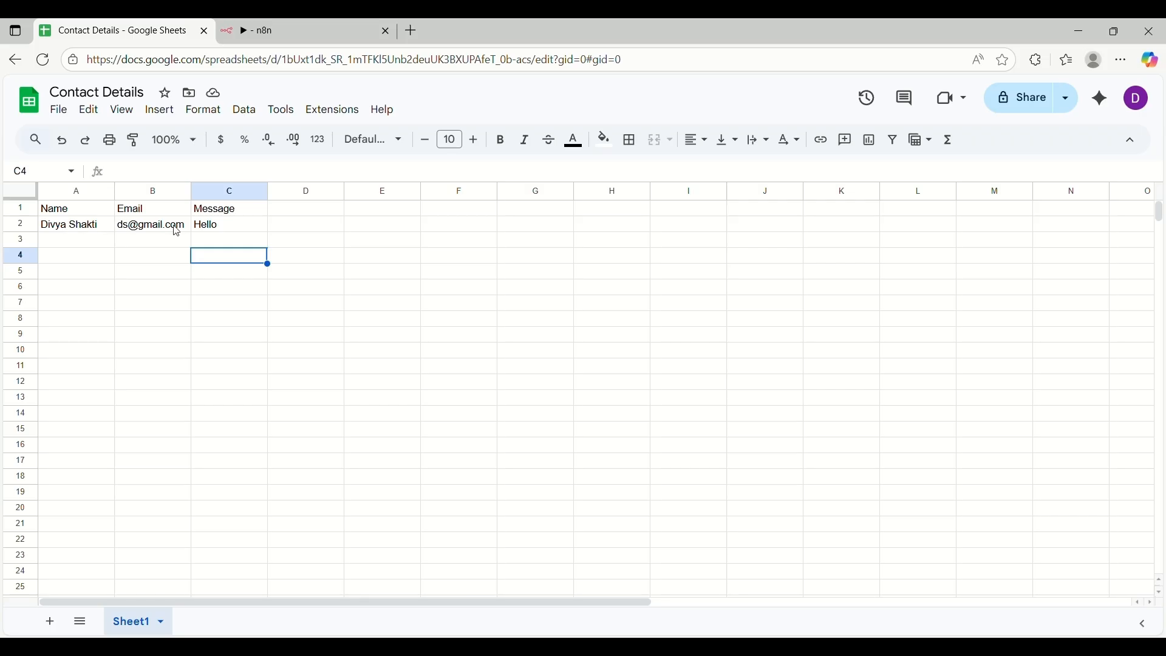
click(312, 19)
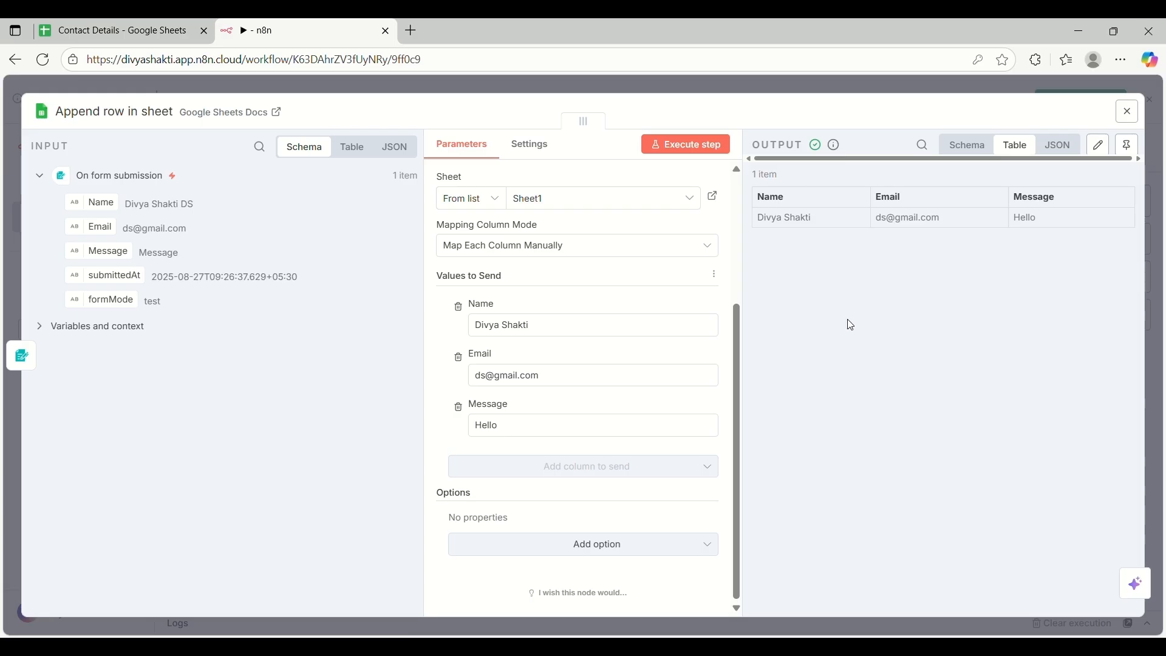
click(87, 25)
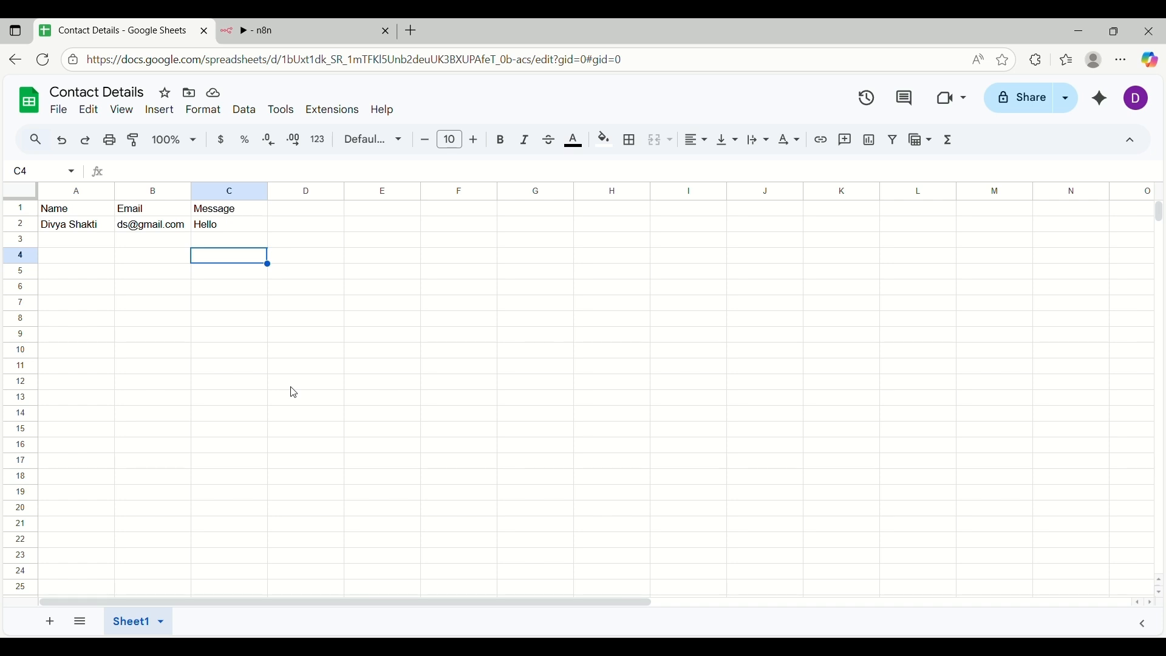
click(281, 22)
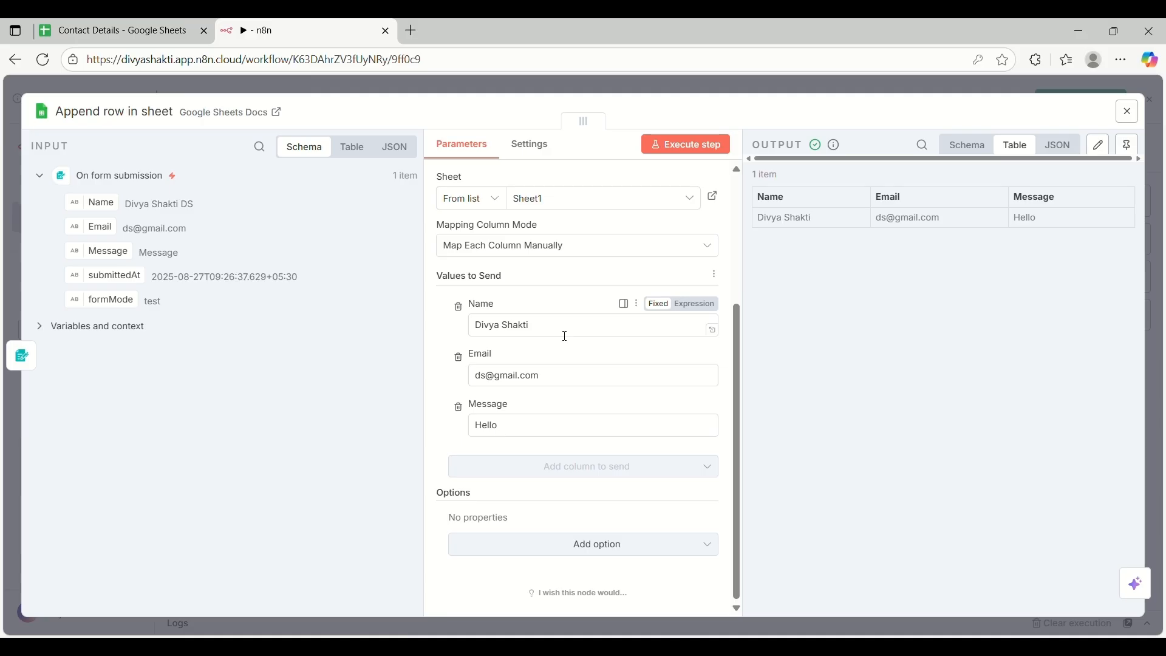
Clear the fixed Name, Email and Message values
click(552, 331)
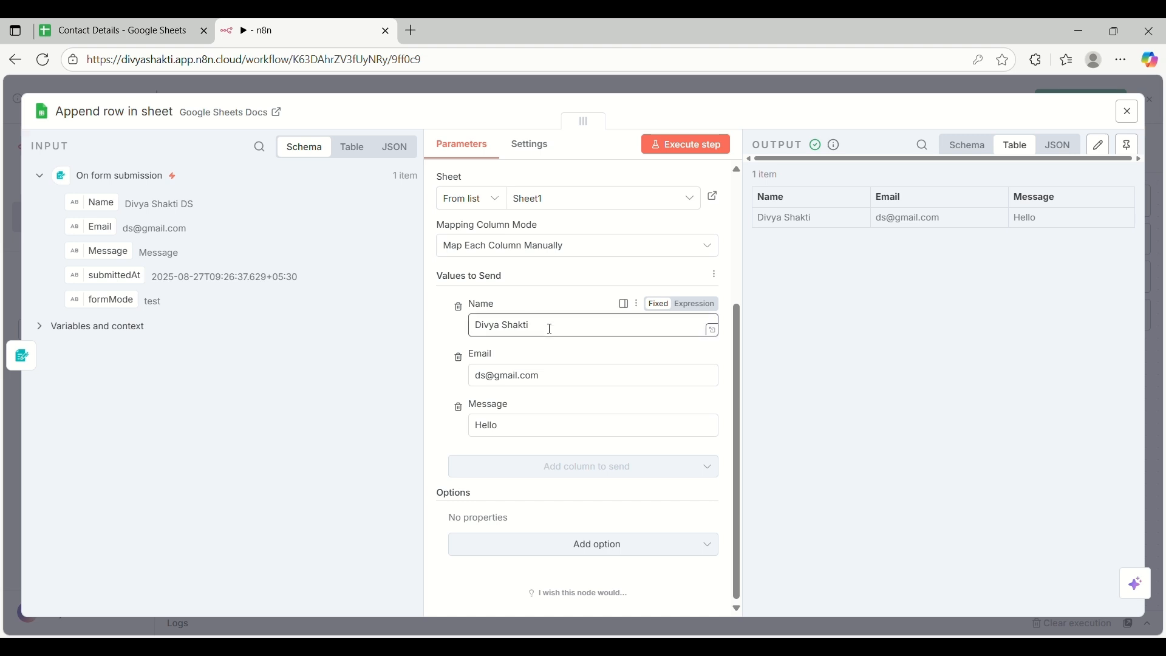
key(ctrl+a)
key(BackSpace)
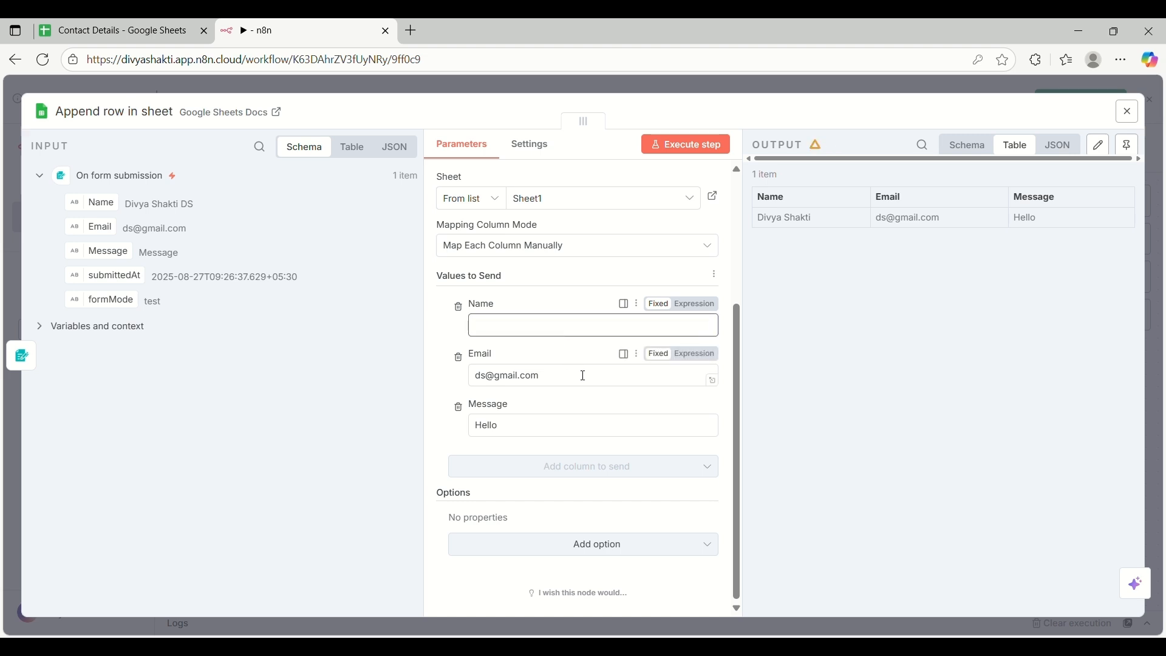
click(585, 376)
key(ctrl+a)
key(BackSpace)
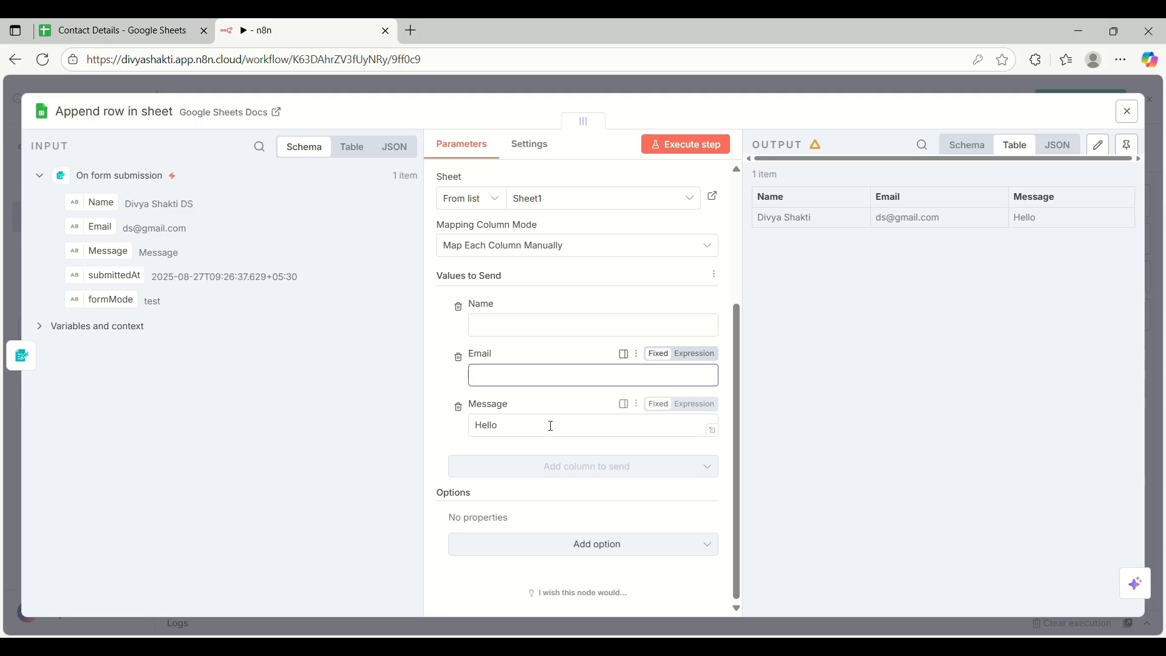
click(551, 428)
key(ctrl+a)
key(BackSpace)
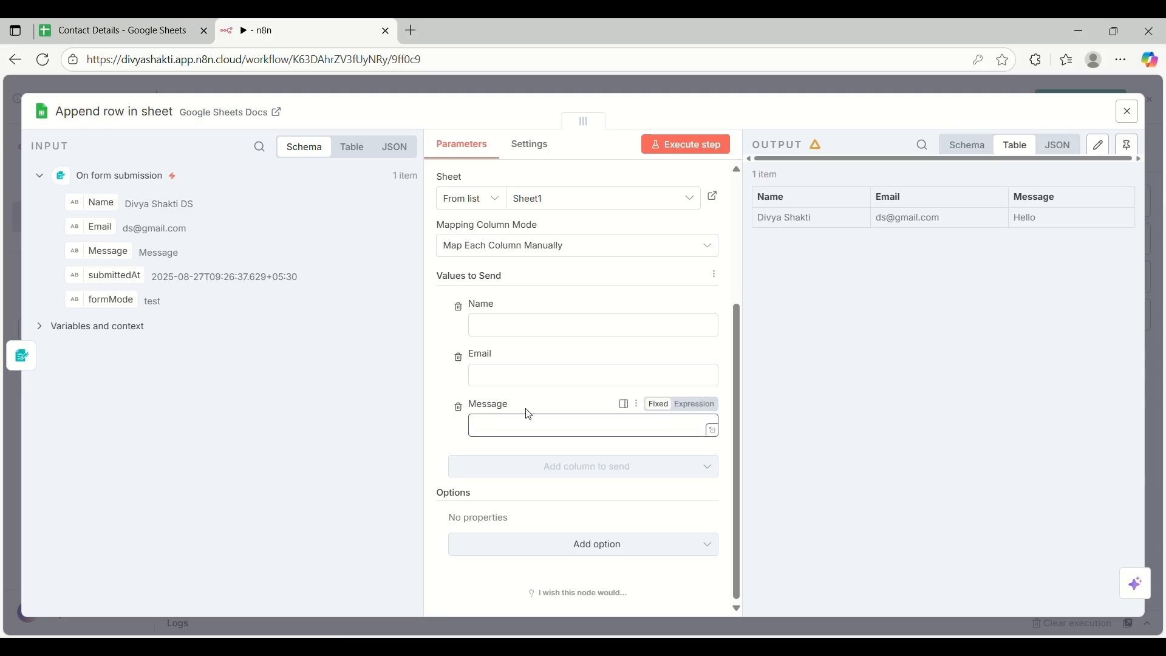
click(493, 332)
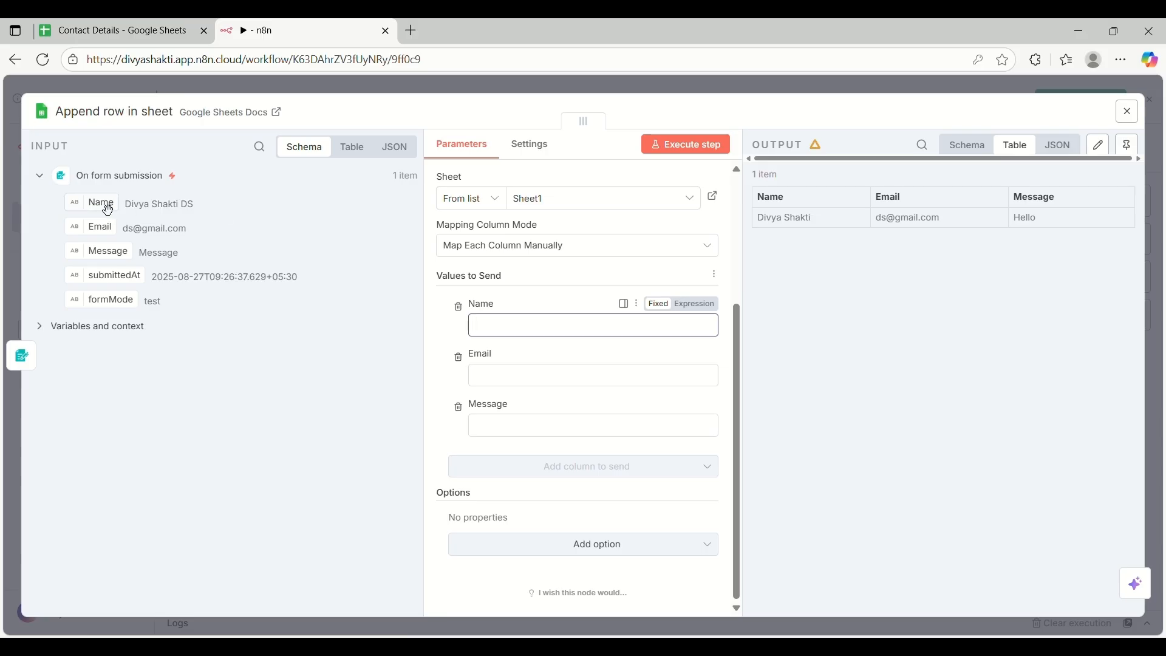
Map the form's Name, Email and Message fields into the matching columns and re-run the step
drag(109, 210, 546, 330)
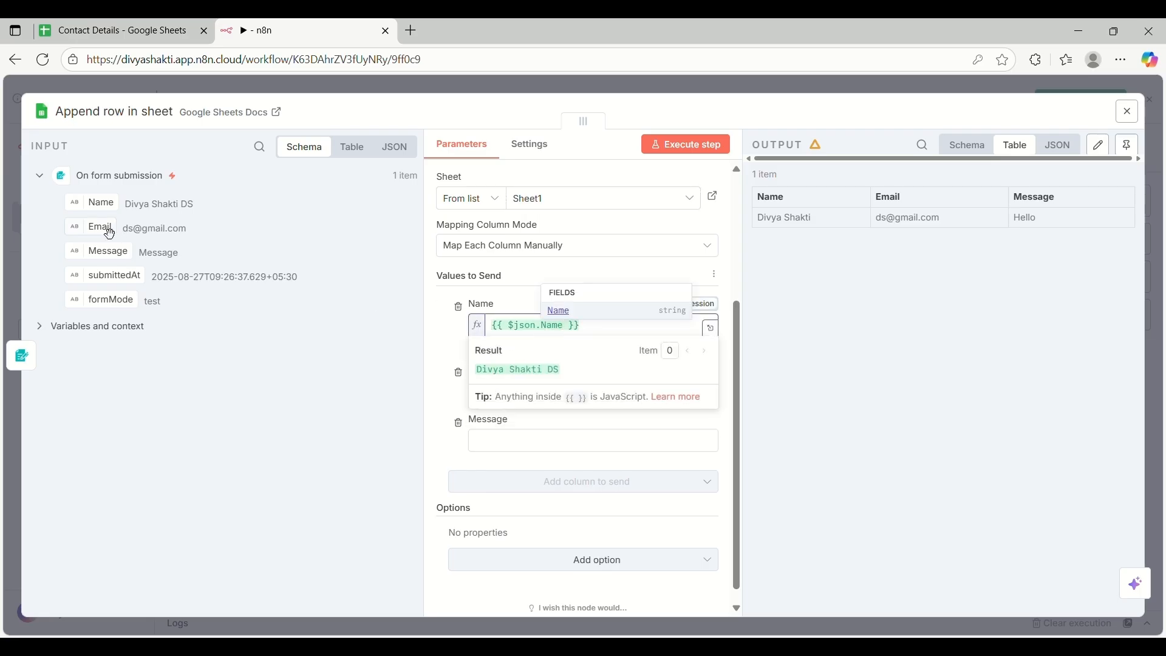
drag(110, 234, 546, 397)
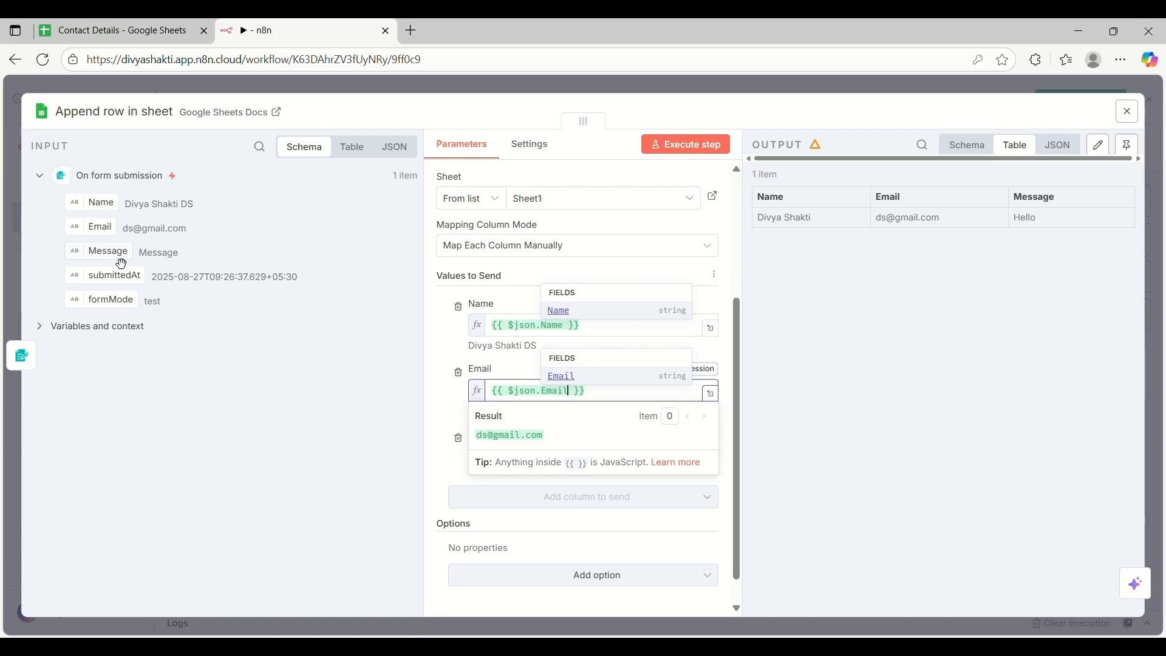
drag(115, 264, 503, 461)
click(376, 413)
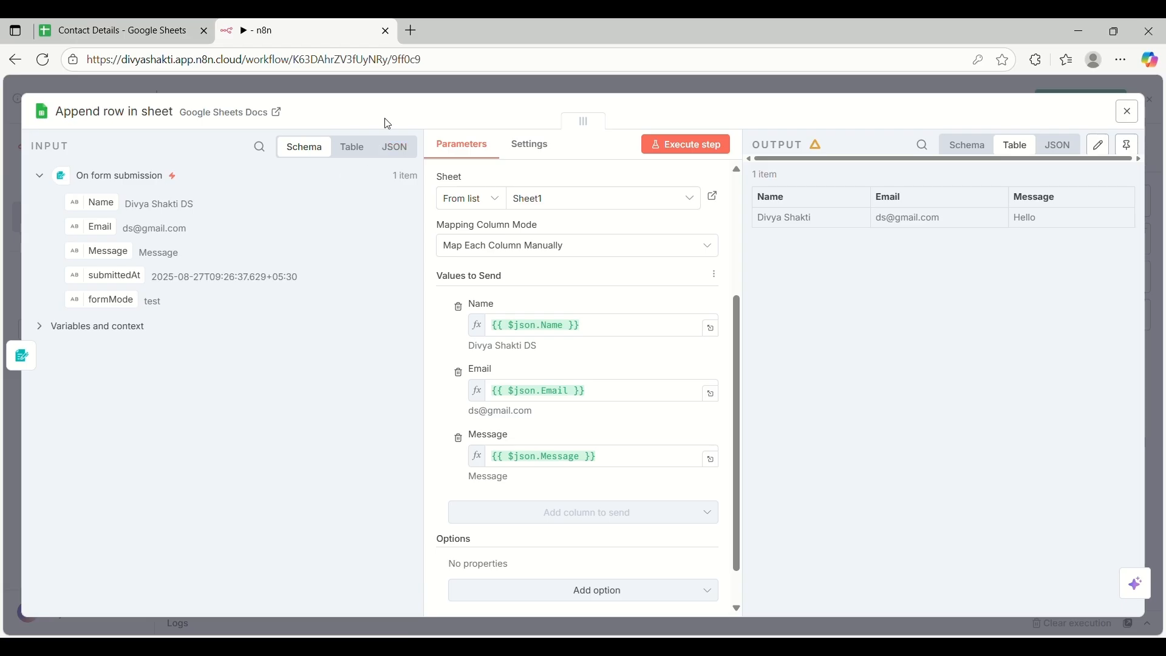
click(712, 145)
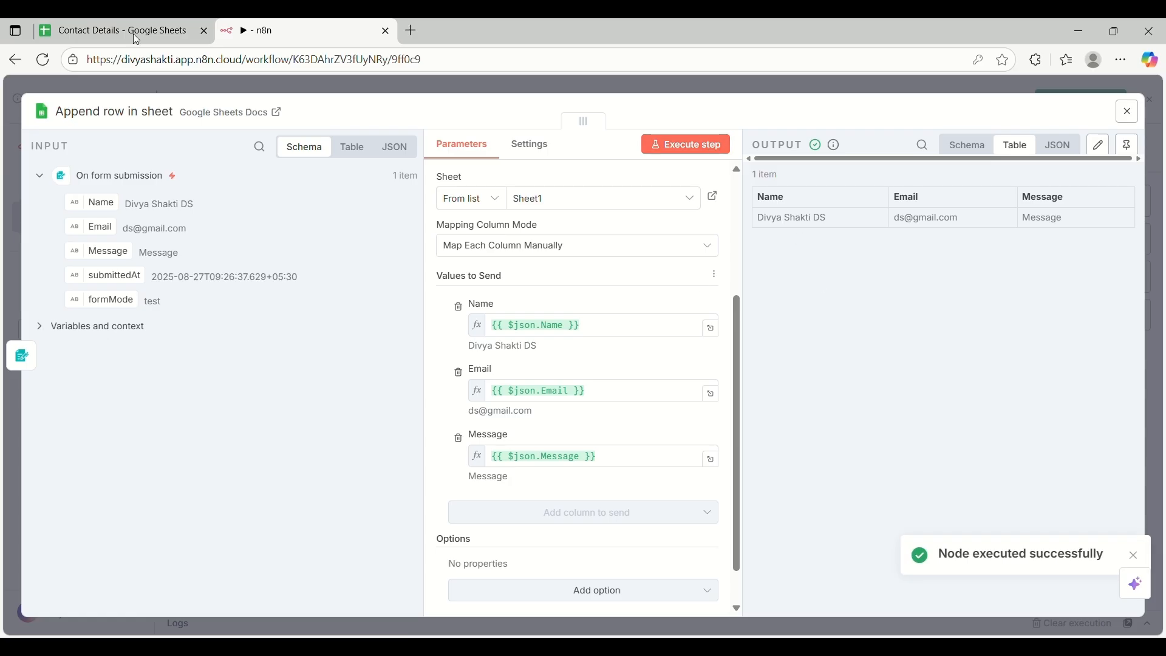
Check the new third row with the form-submitted values in Contact Details
click(109, 24)
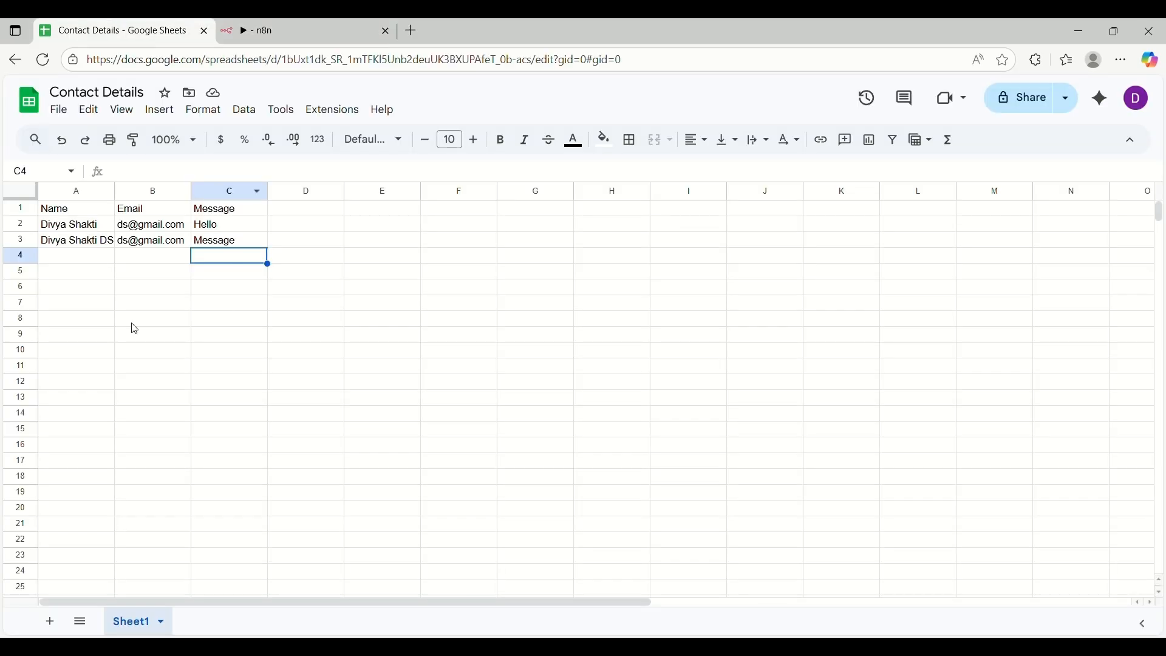
click(83, 247)
Inspect the new row 3's e-mail and message cells, then return to the n8n workflow canvas
click(163, 246)
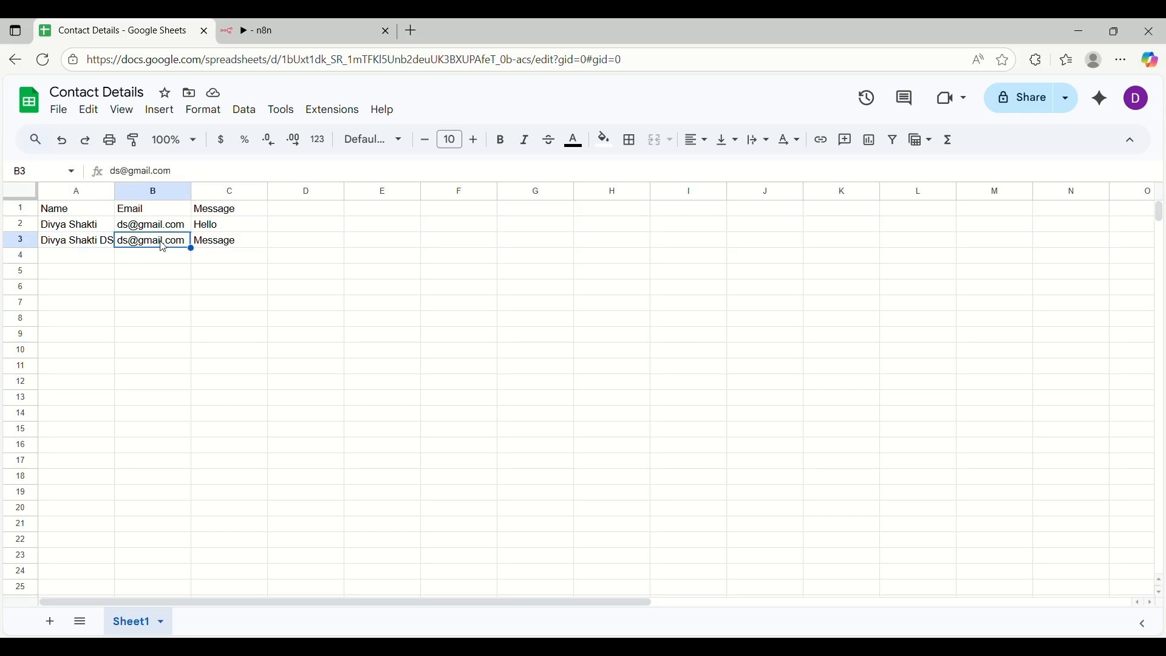
click(227, 242)
click(330, 22)
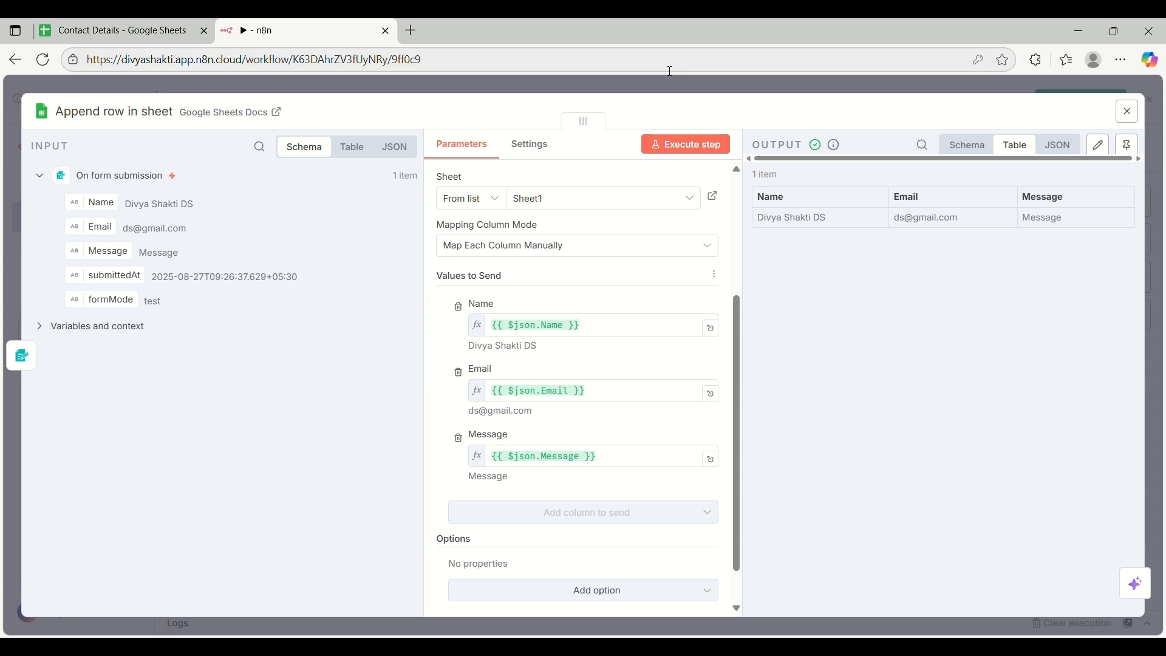
click(638, 86)
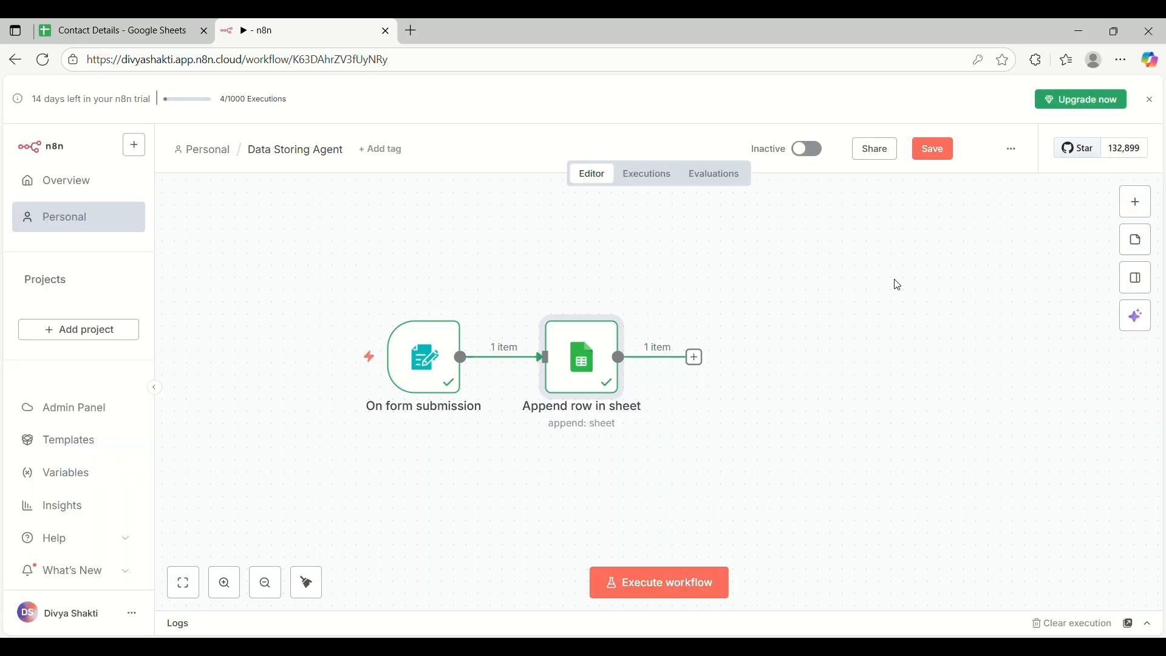
Save the workflow and run a test execution that passes one form submission to the sheet
click(933, 150)
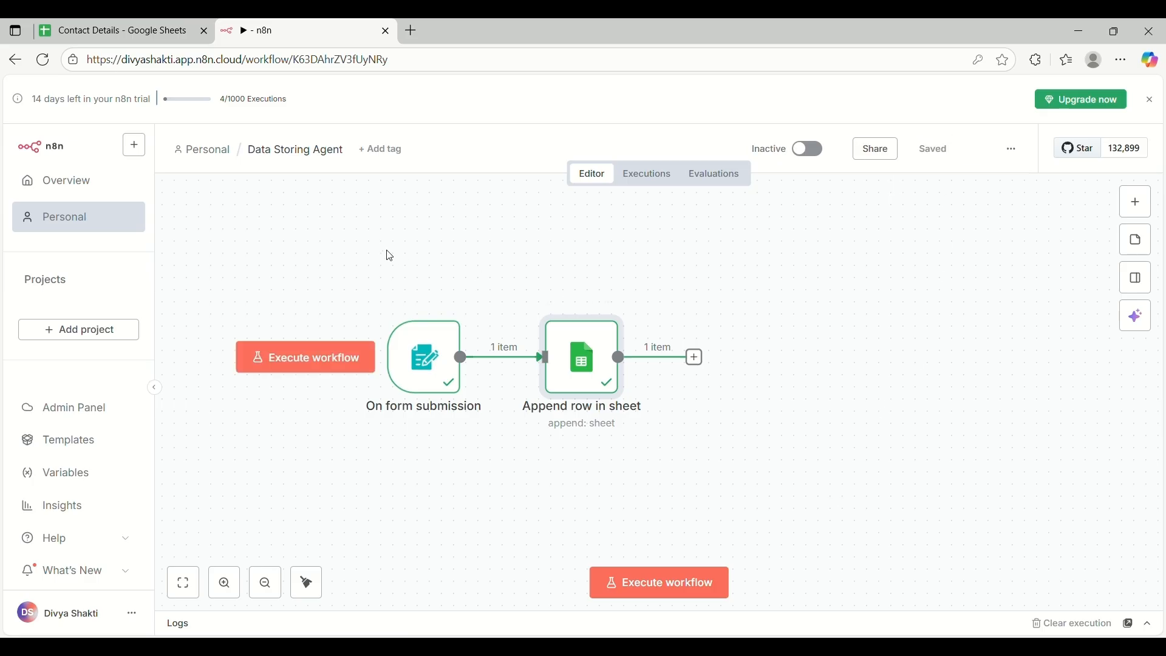
scroll(685, 433, down, 1)
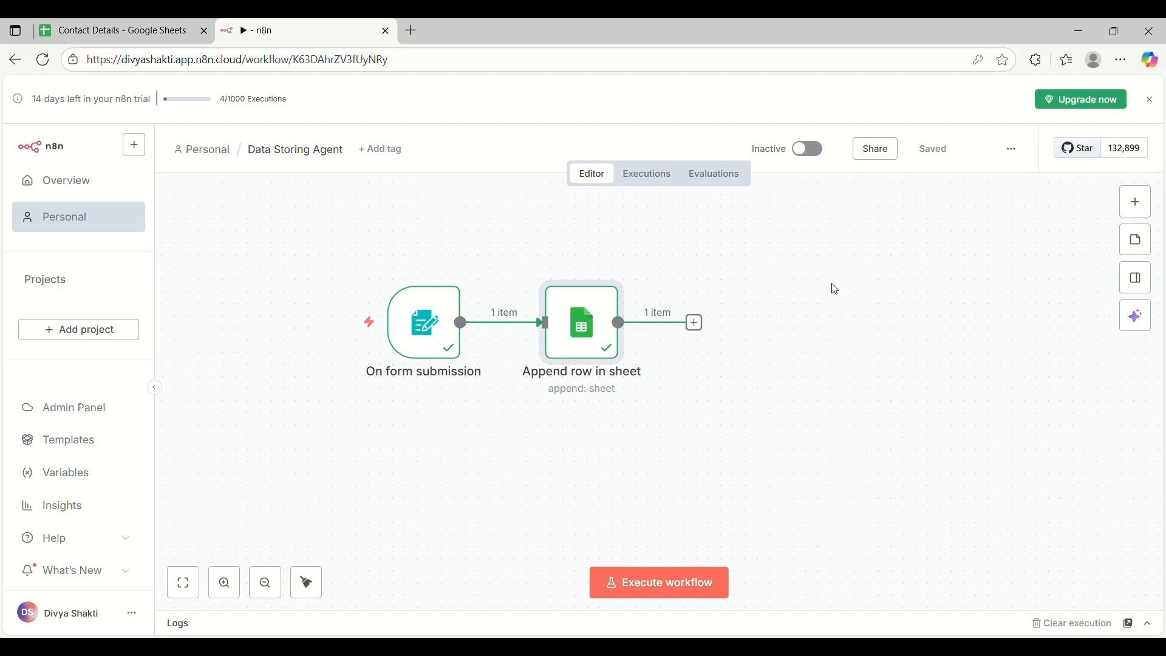
click(677, 593)
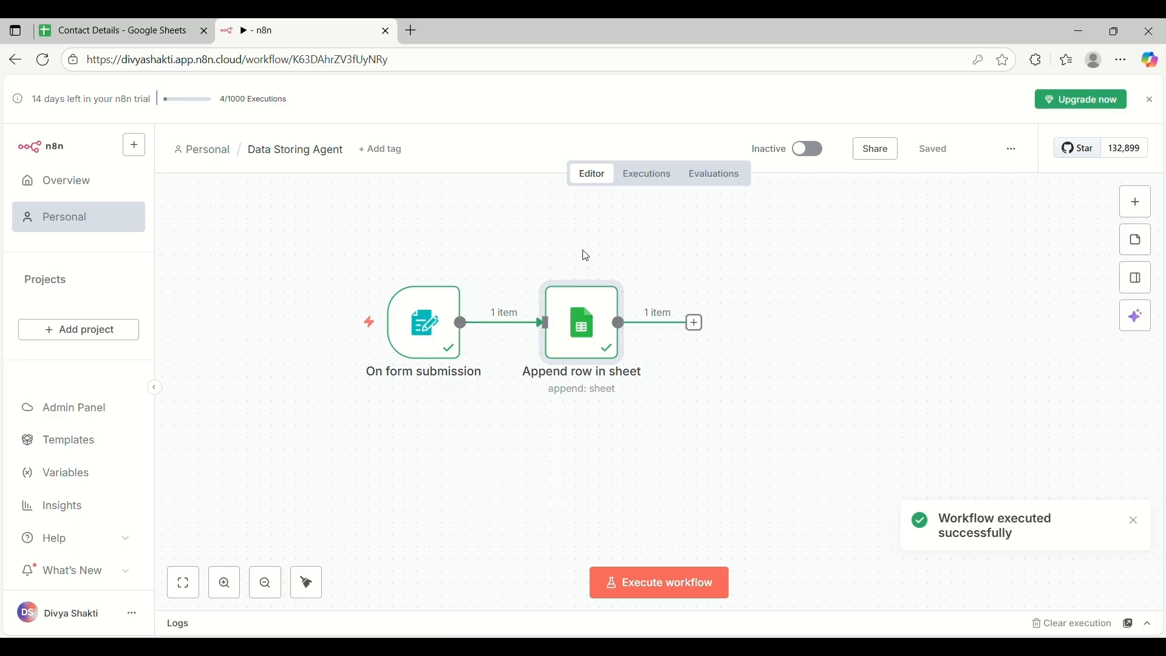
click(97, 25)
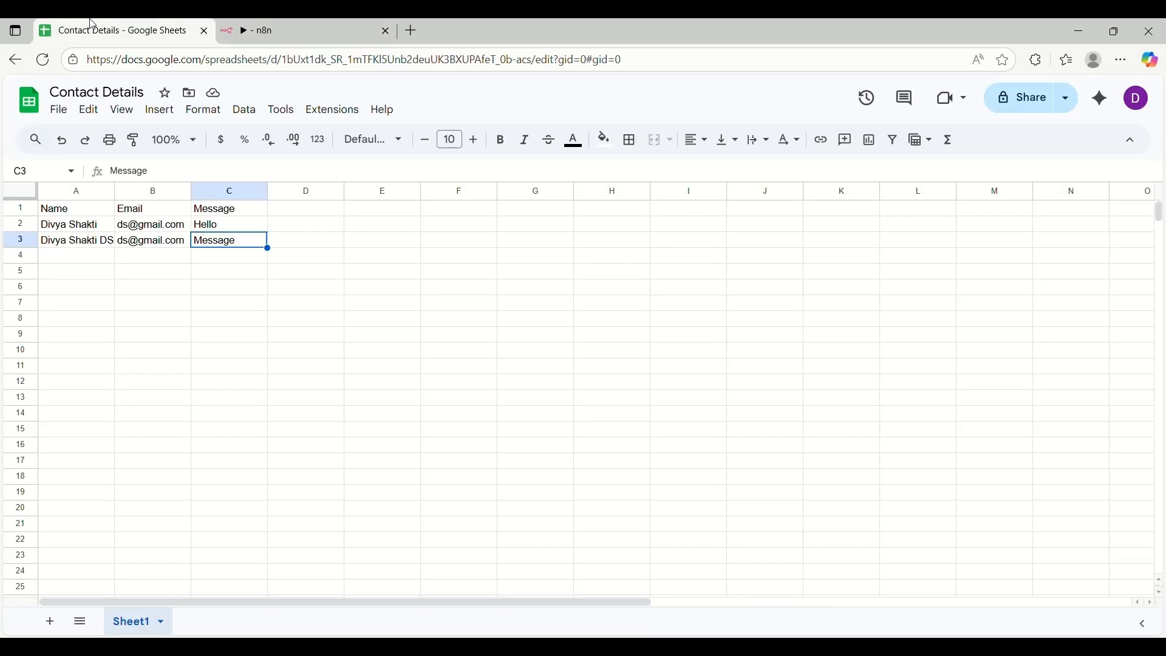
Widen column C so the fourth row's 'Thank You So Much' message fits, then return to n8n
click(81, 266)
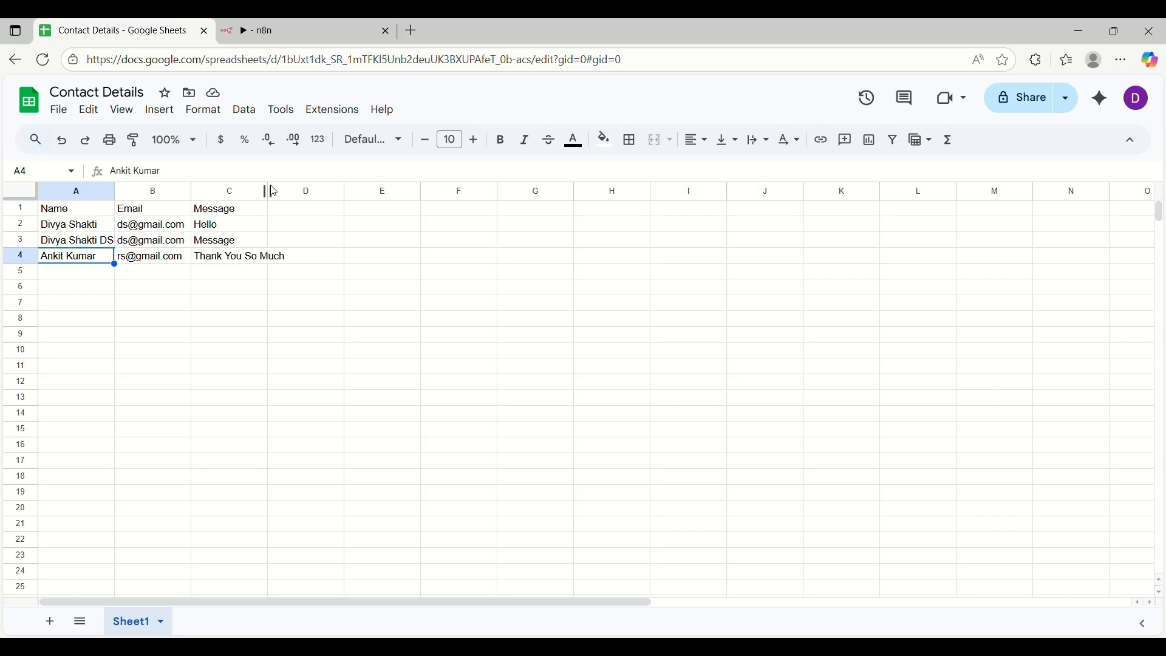
drag(268, 191, 373, 193)
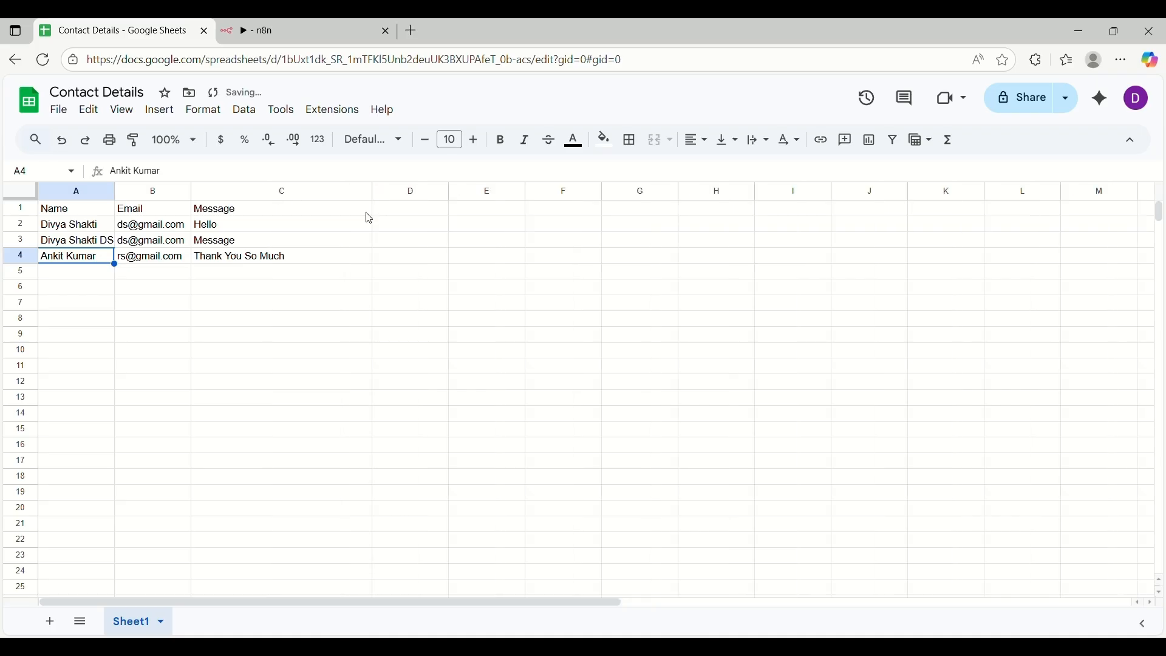
click(343, 21)
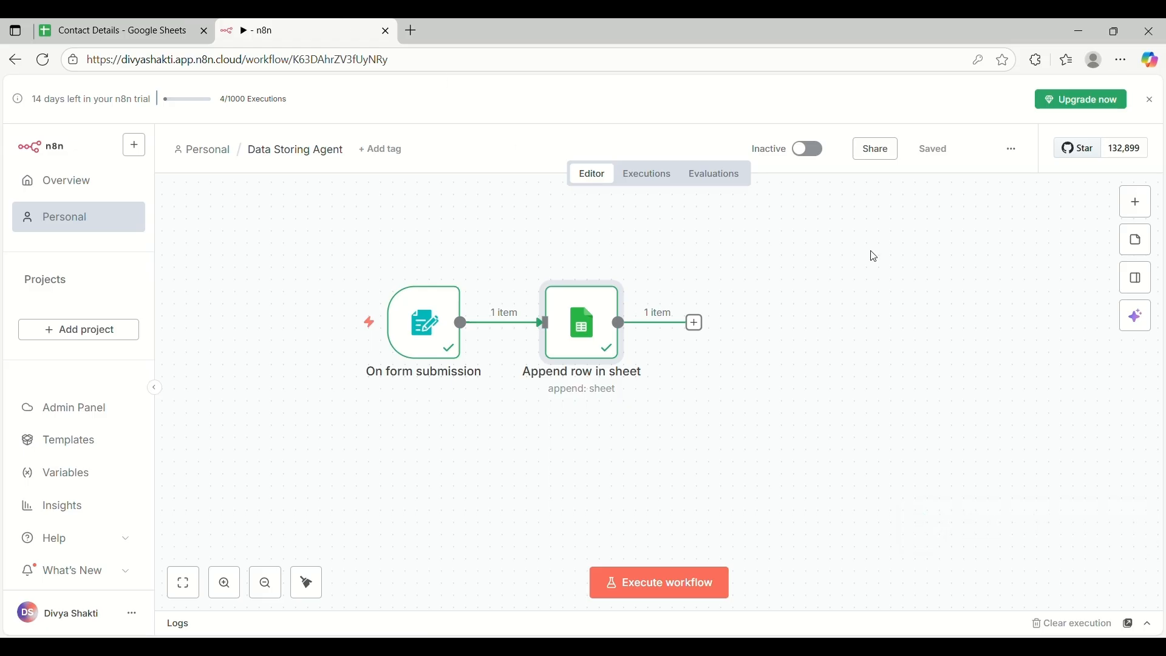
scroll(644, 428, left, 3)
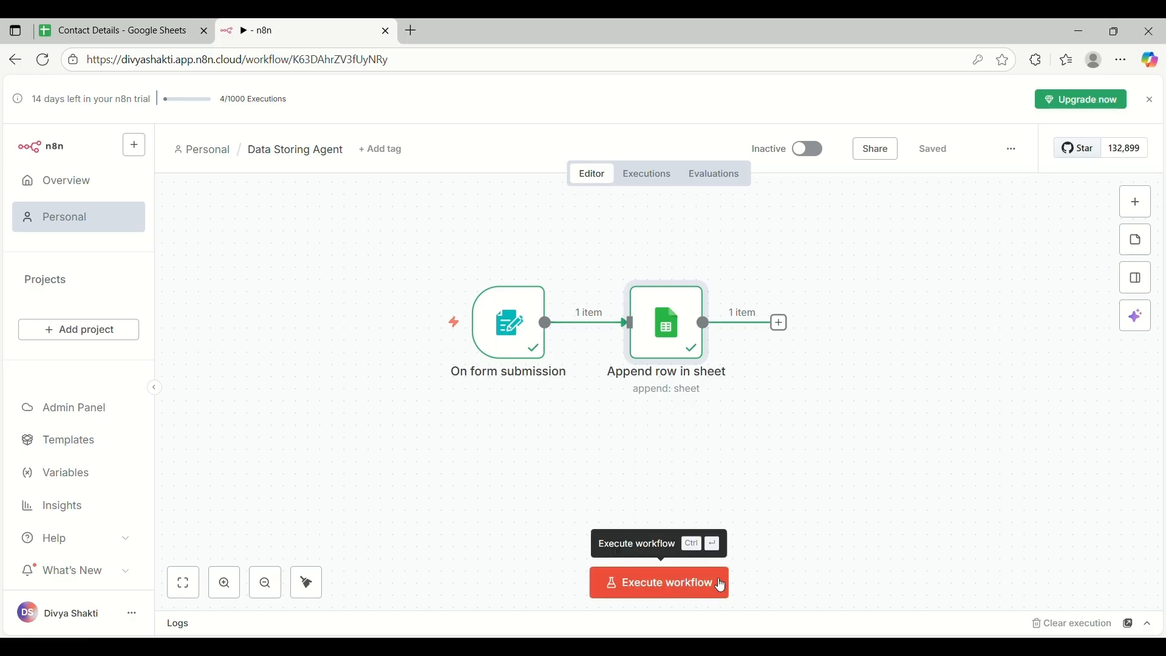
Start the workflow execution, switch Data Storing Agent to Active and acknowledge the activation notice
click(690, 583)
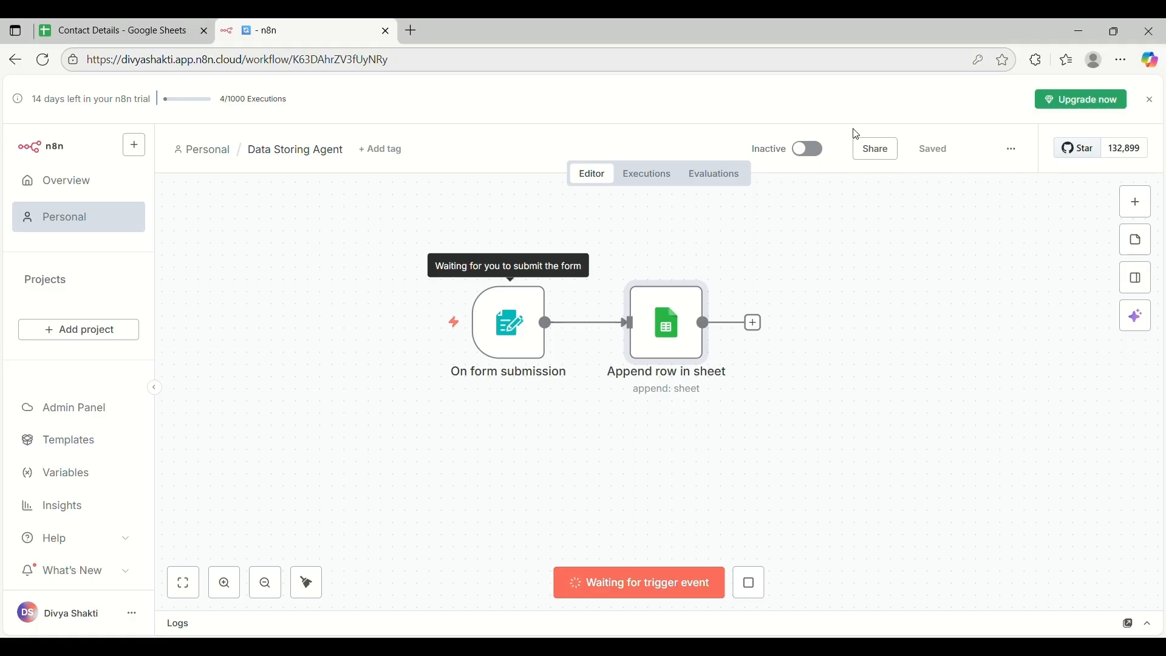
click(808, 150)
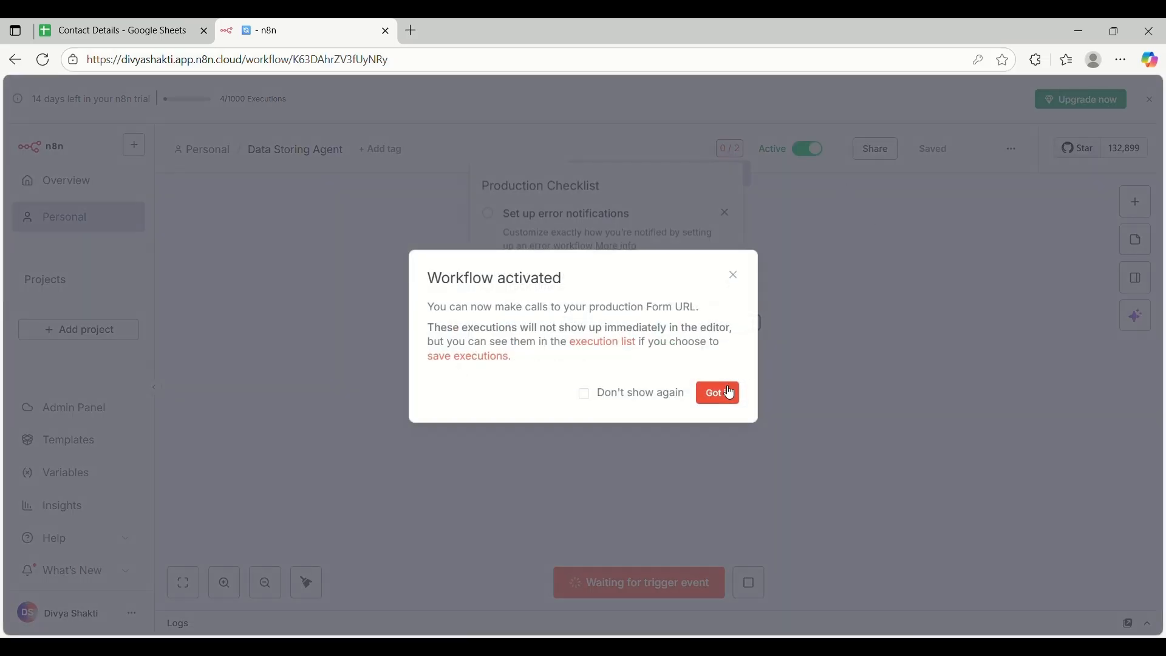
click(718, 394)
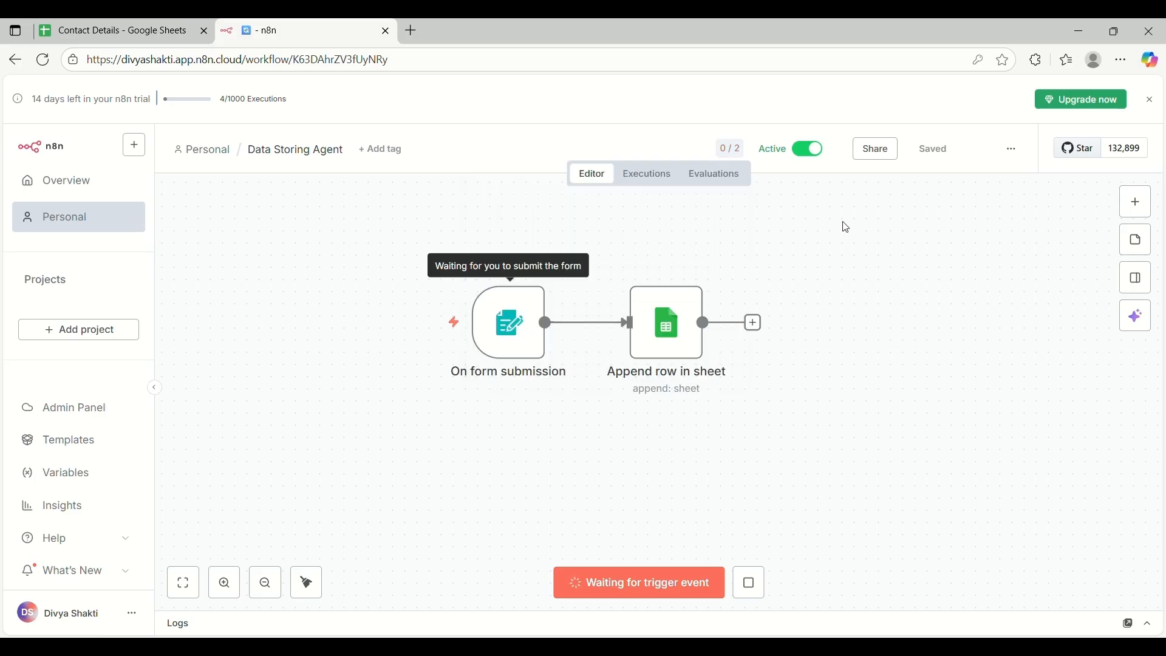
double_click(509, 304)
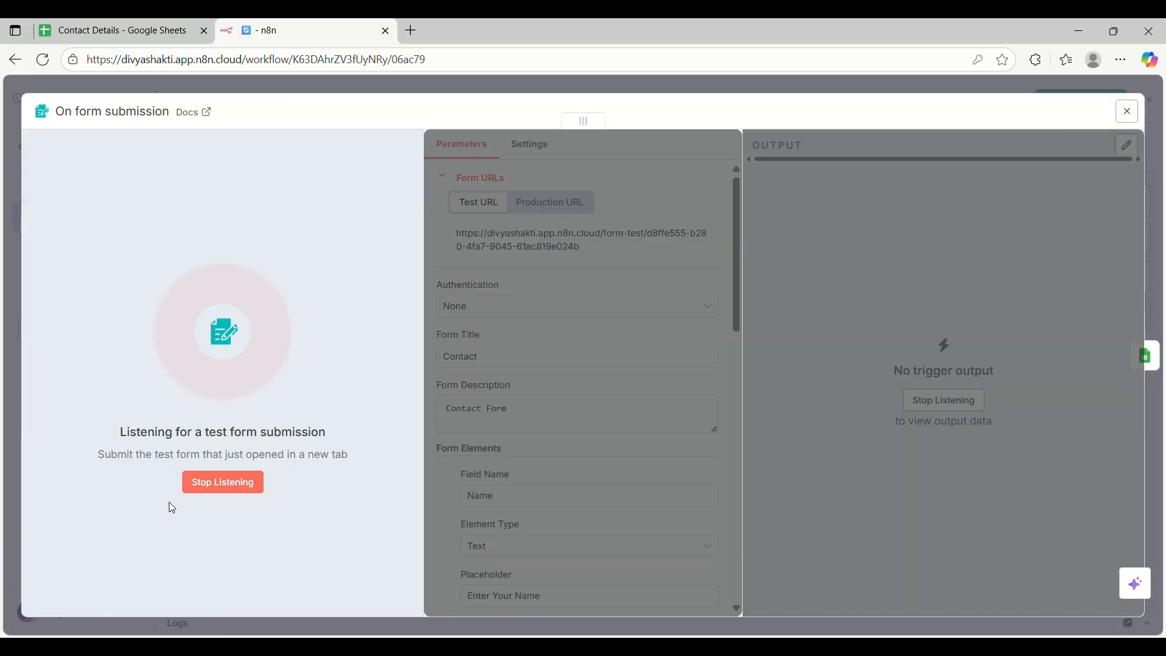
Copy the form trigger's Production URL, then rerun the workflow so it awaits a form submission
click(225, 483)
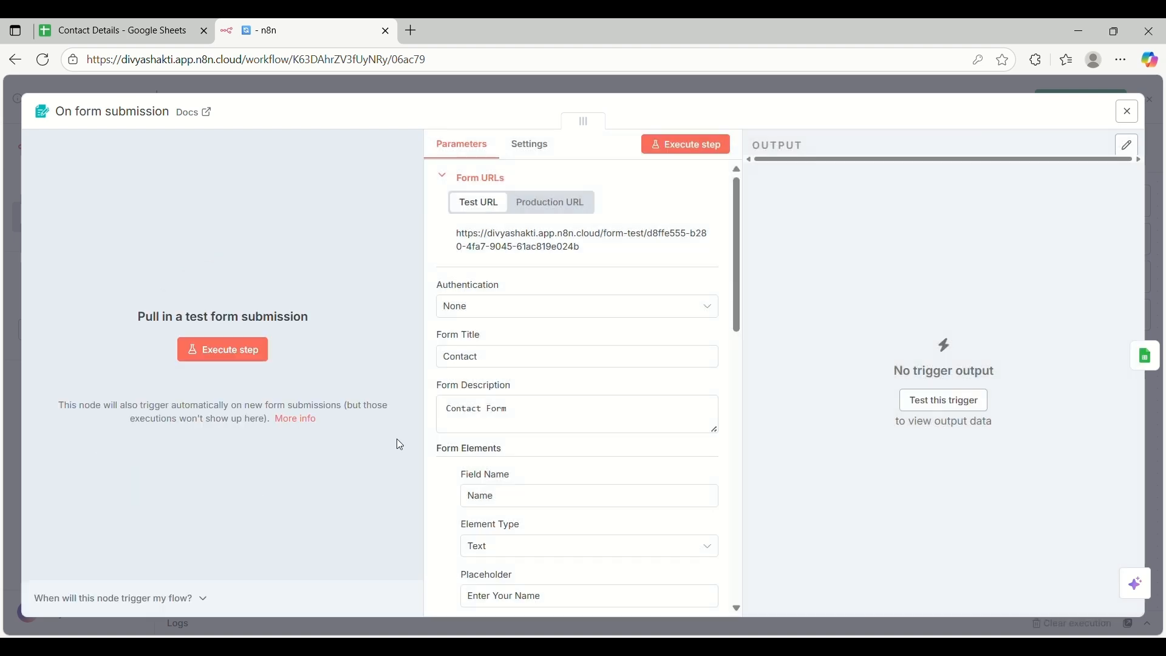
click(551, 209)
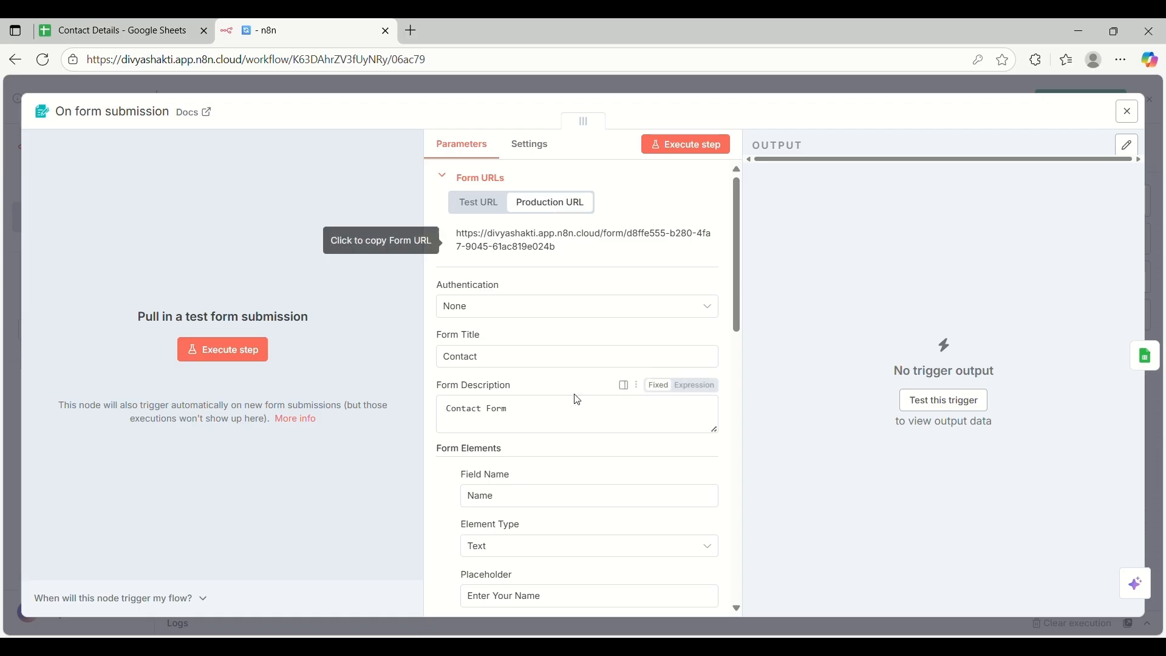
scroll(577, 395, down, 10)
scroll(577, 399, up, 10)
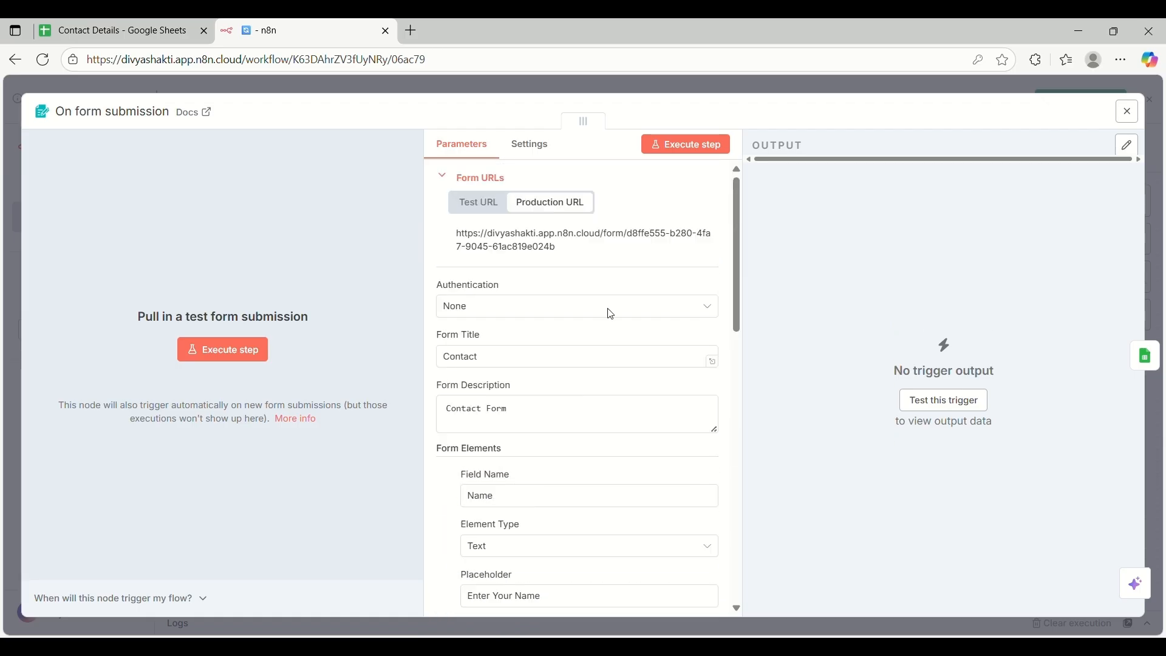
click(513, 246)
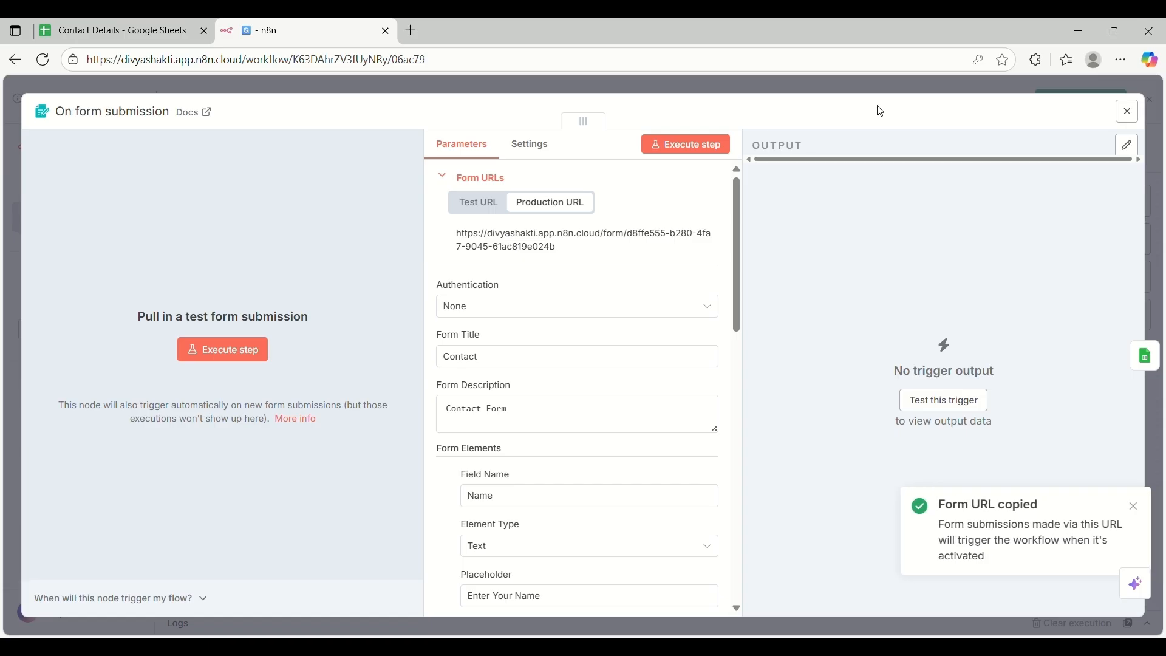
click(594, 90)
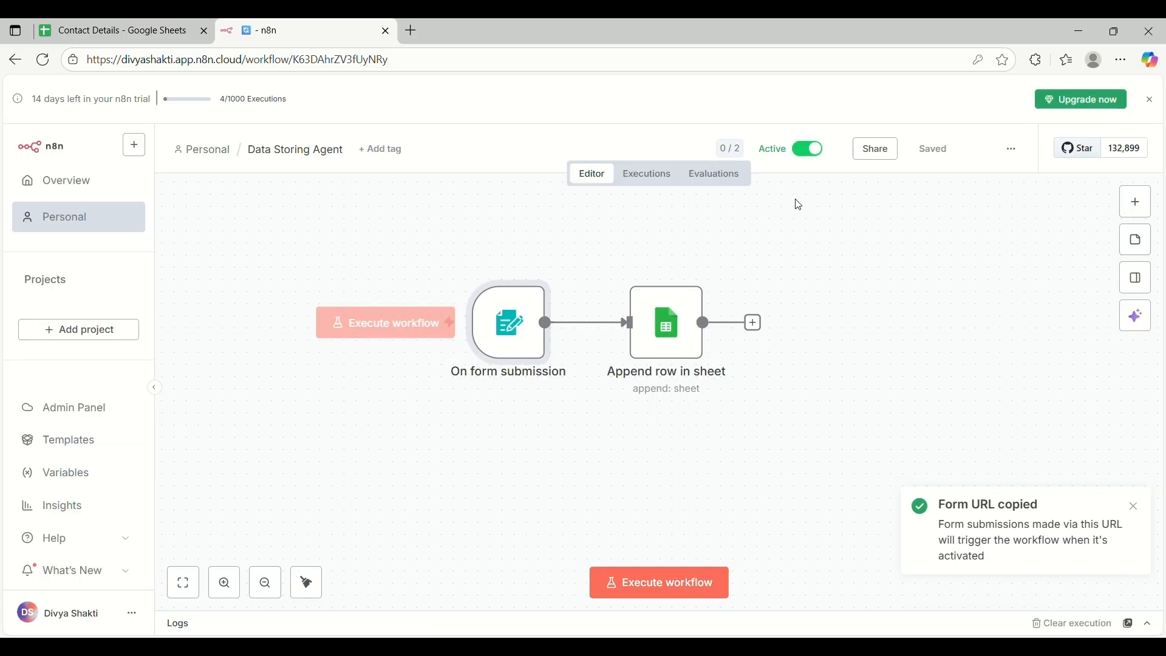
click(681, 597)
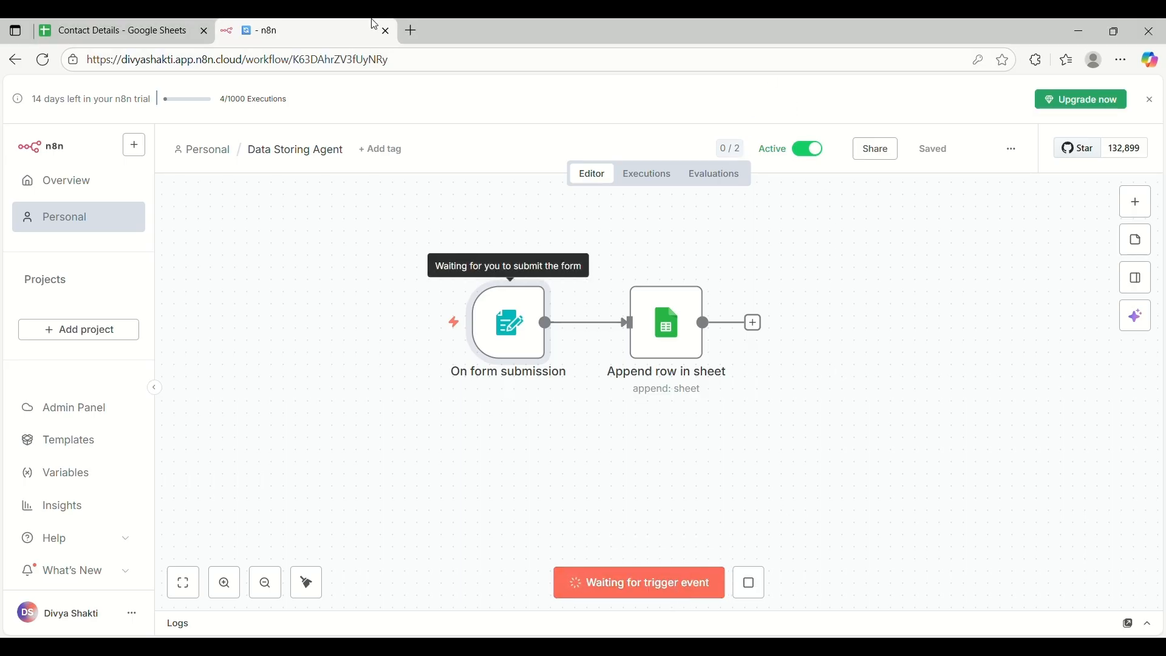
click(412, 31)
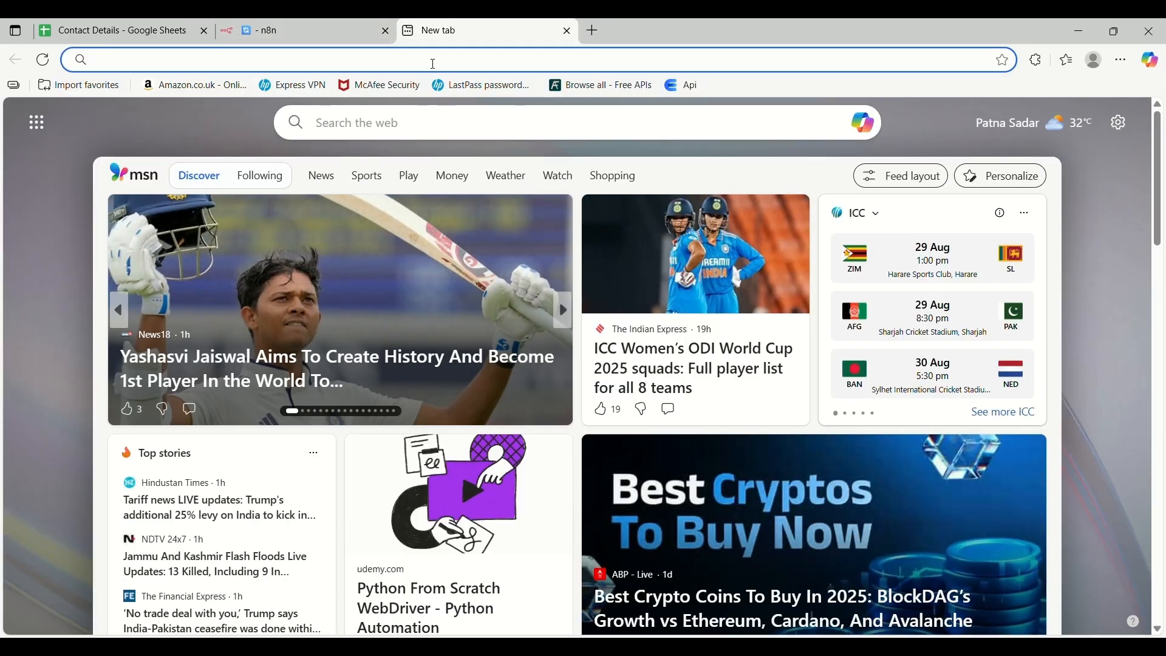
Load the copied production Contact form URL in the new tab, then return to Contact Details
key(ctrl+v)
key(Return)
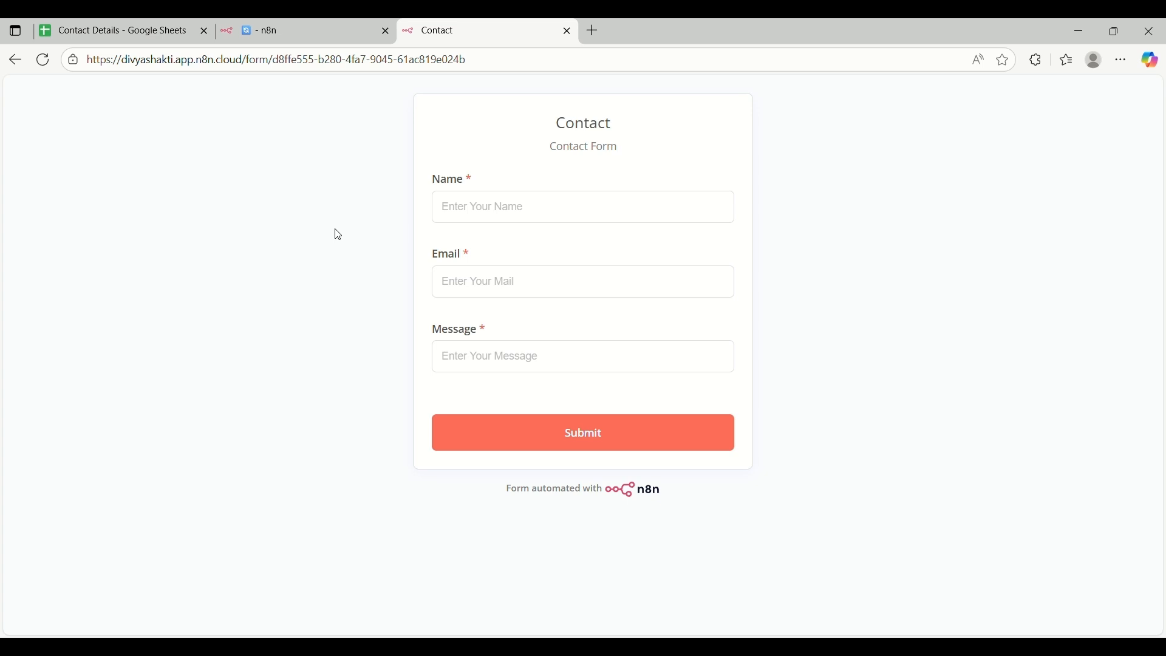
click(129, 27)
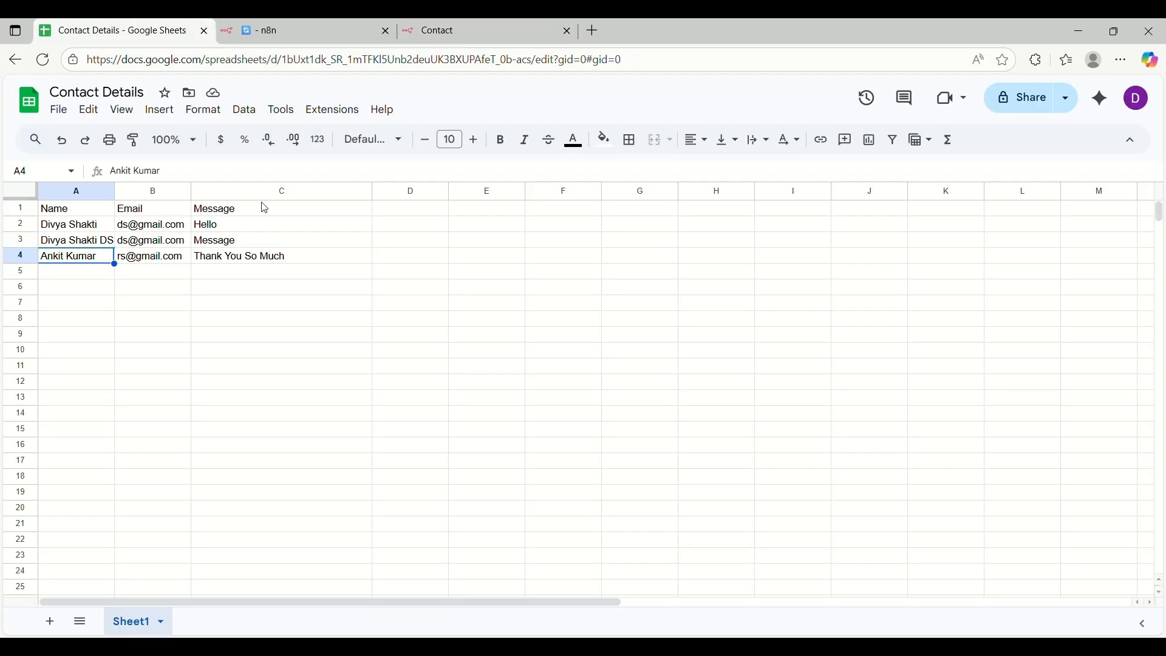
Close the Contact form tab, stop the waiting test run, and set the workflow to inactive
click(304, 23)
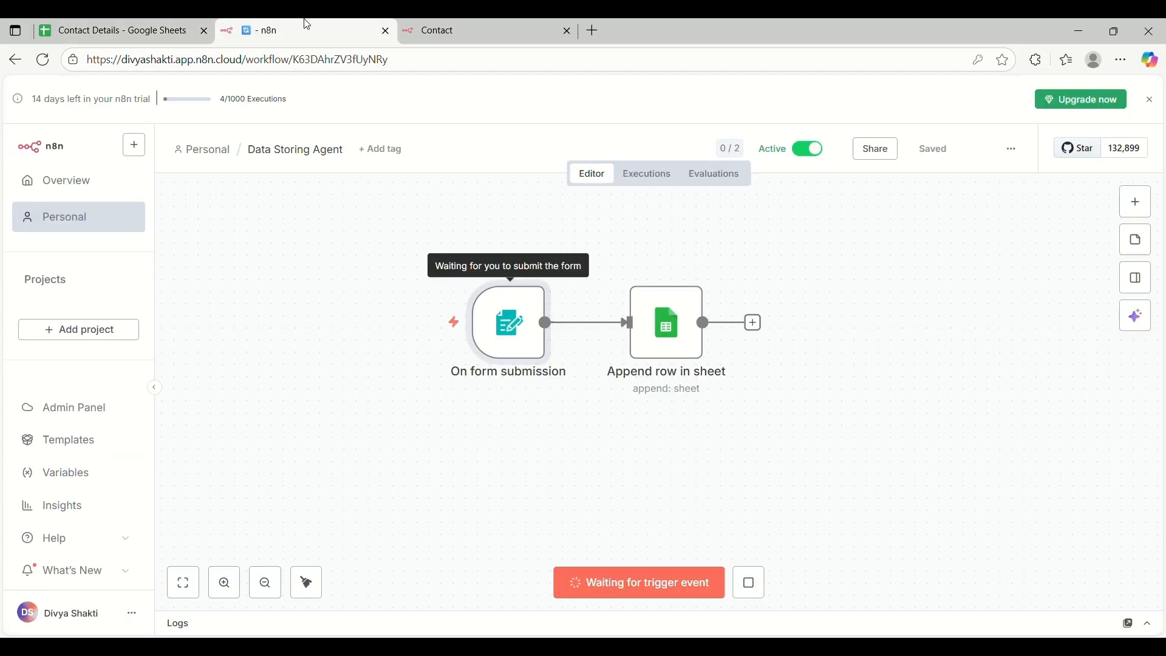
click(567, 30)
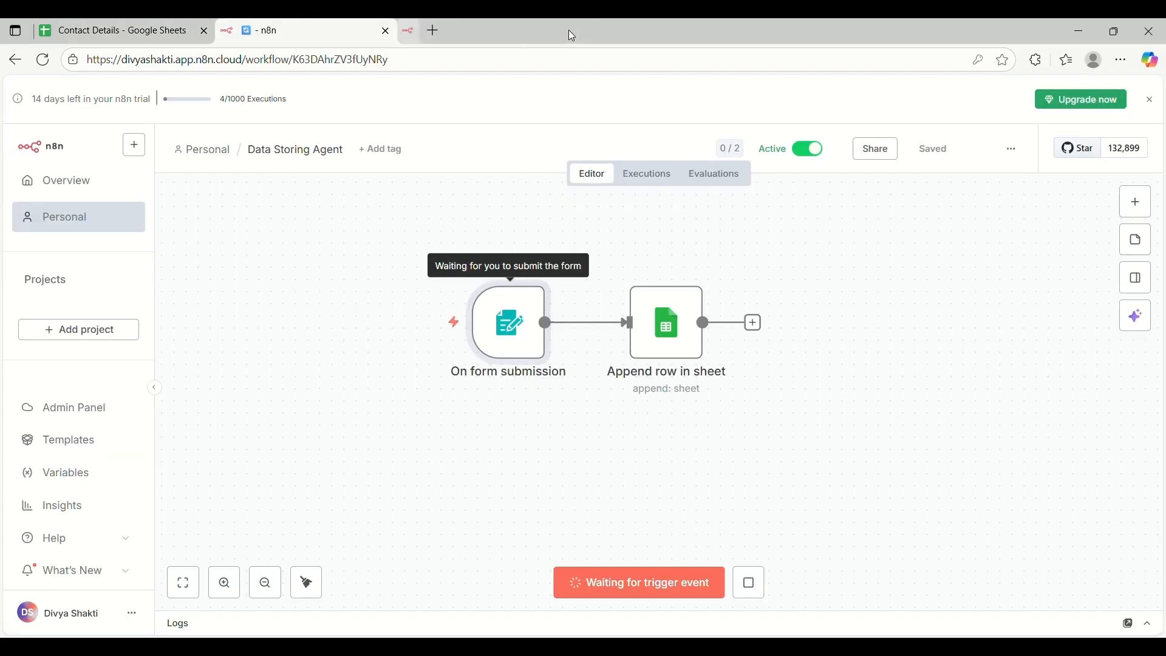
click(754, 582)
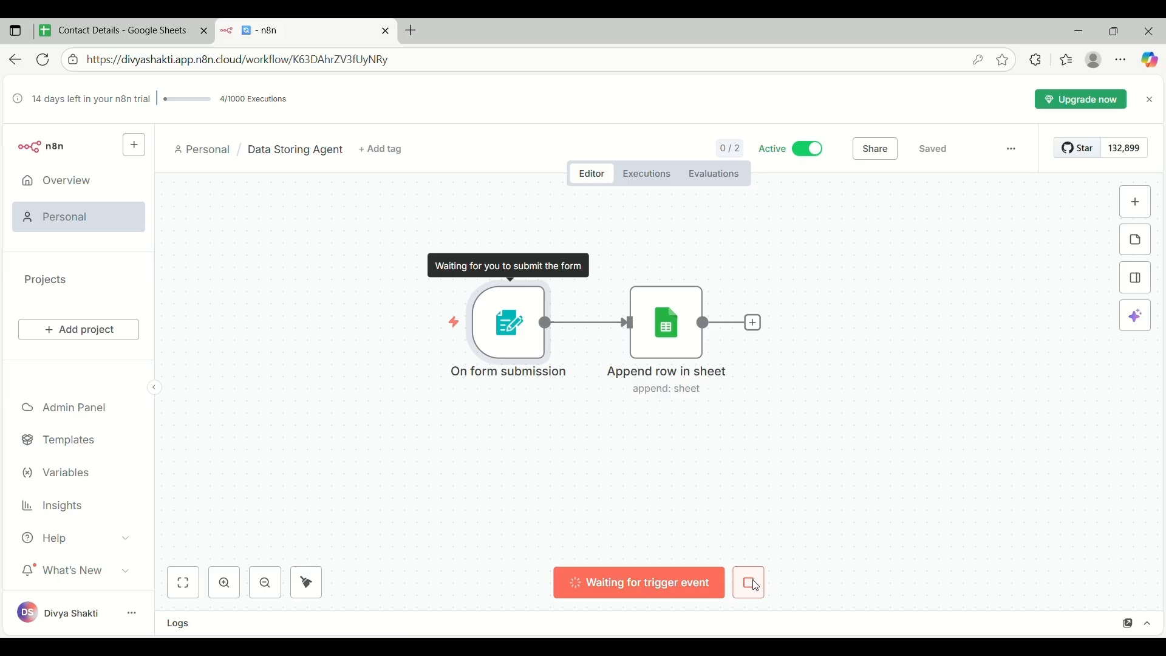
click(808, 151)
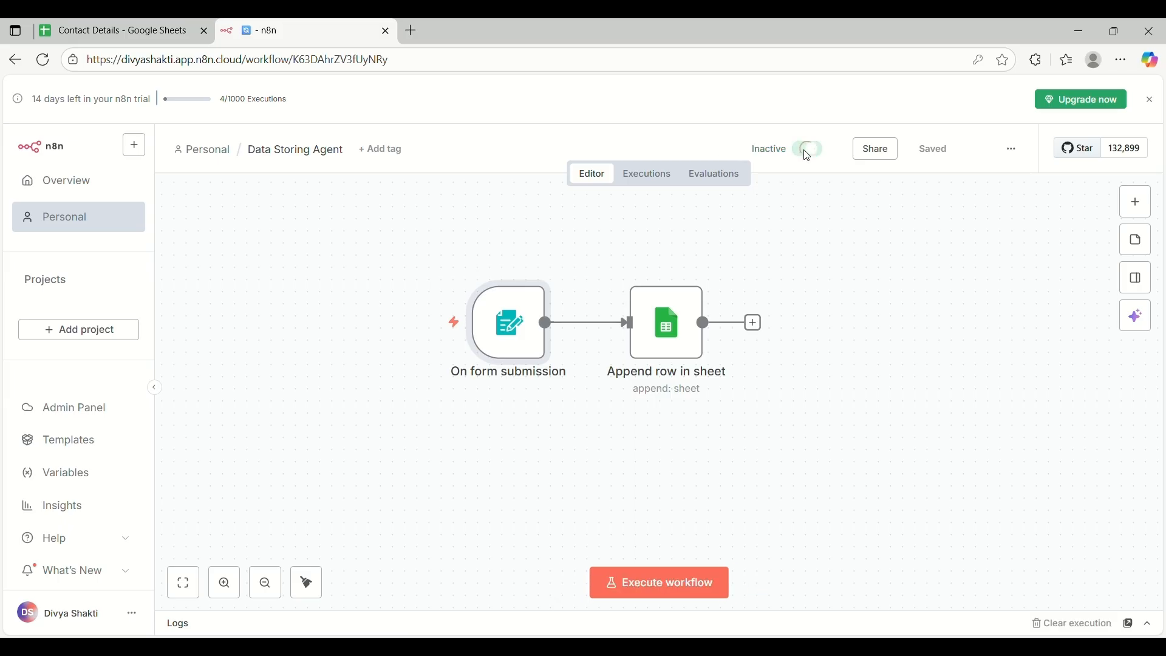